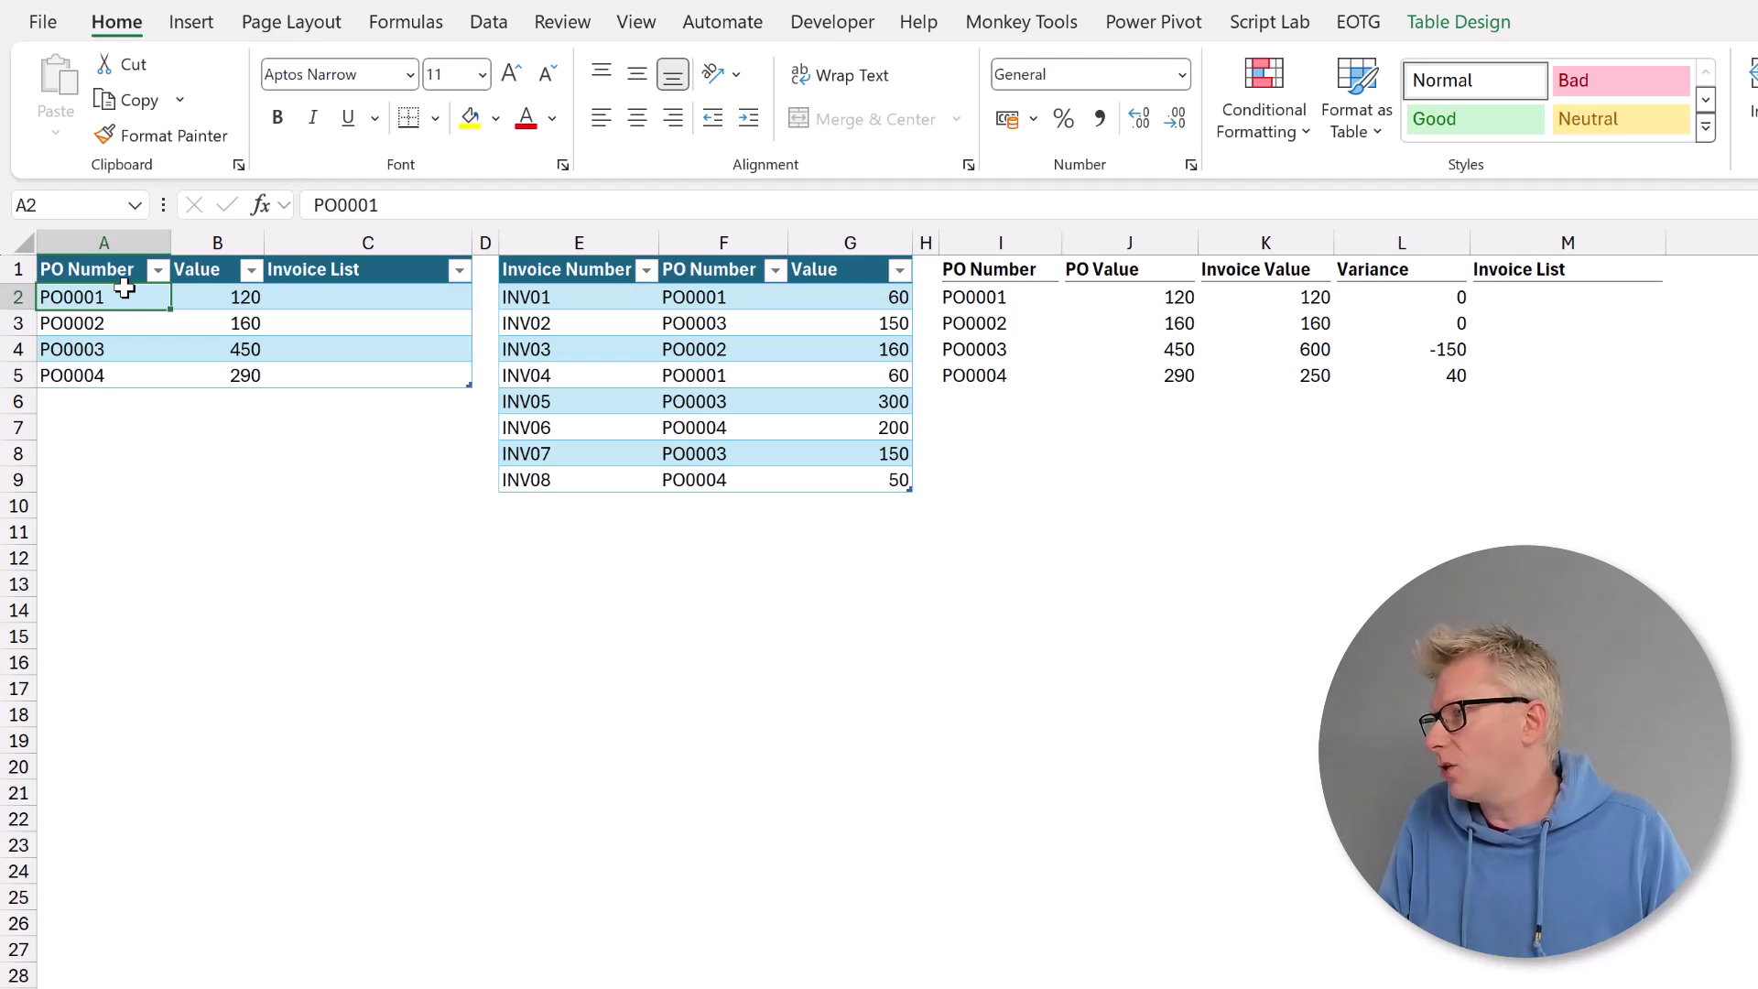
# Review the POs table and the Invoices table's invoice numbers INV01–INV08, PO numbers and values.
pyautogui.moveTo(123, 291); pyautogui.dragTo(116, 369)
pyautogui.moveTo(207, 295); pyautogui.dragTo(220, 369)
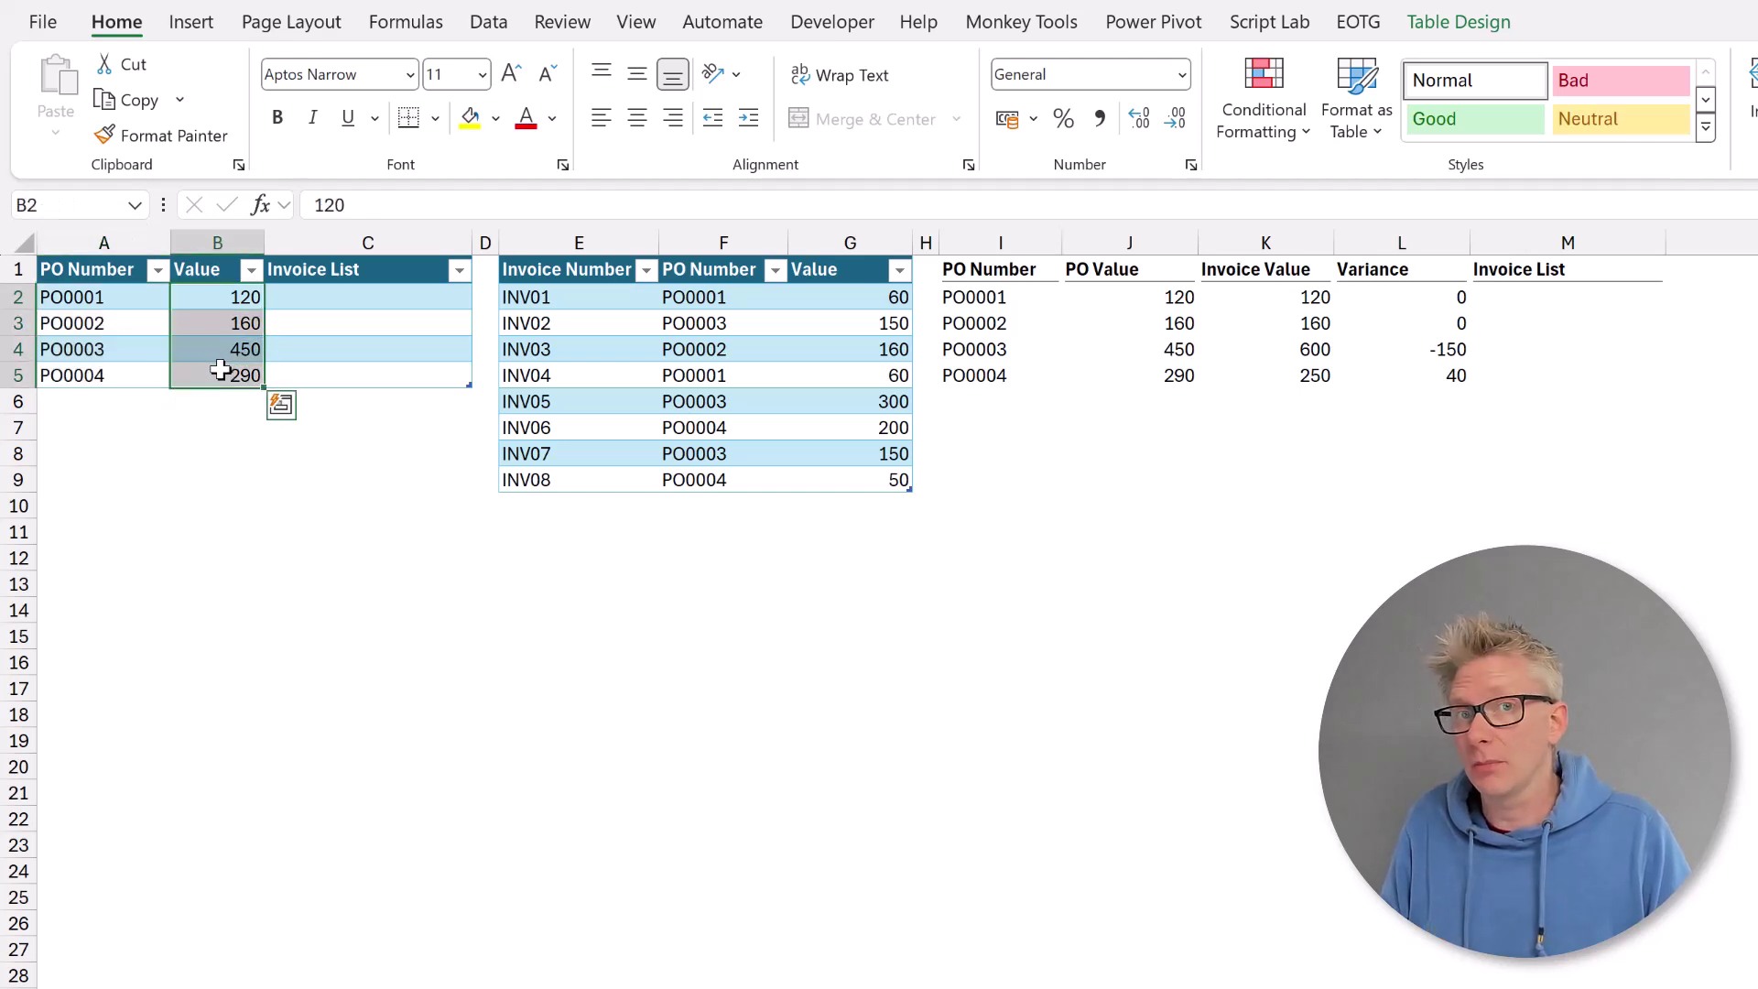
pyautogui.click(587, 295)
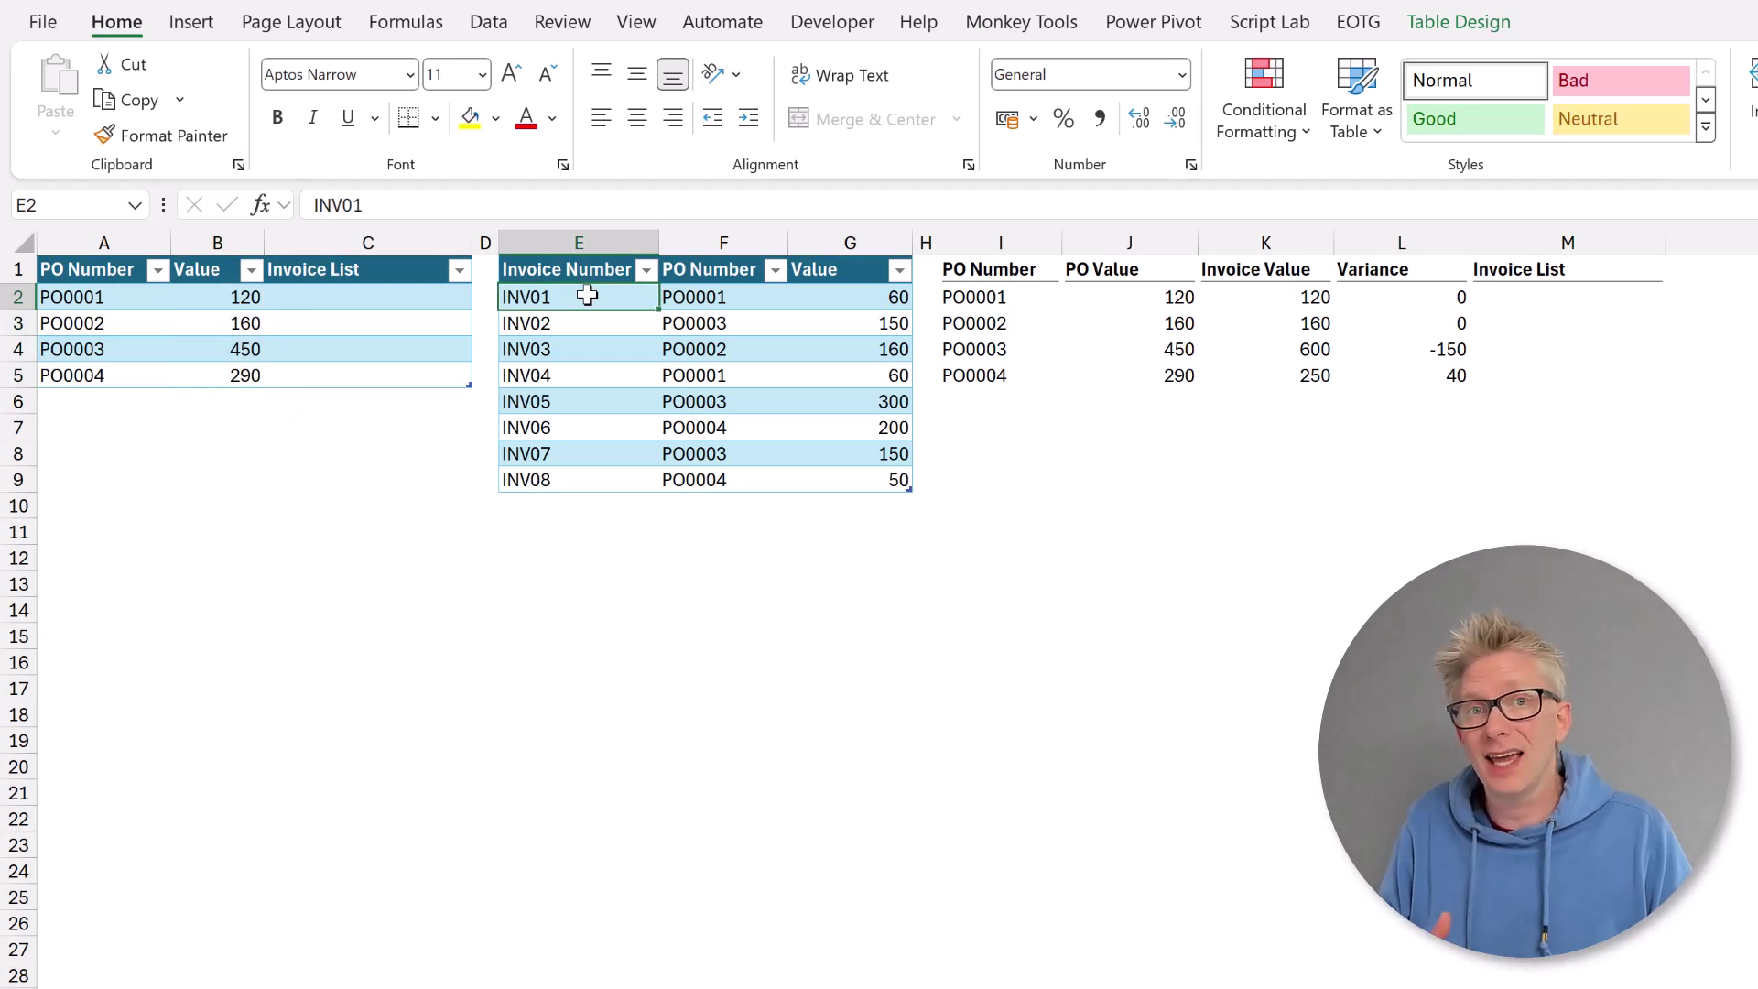
pyautogui.moveTo(587, 295); pyautogui.dragTo(577, 478)
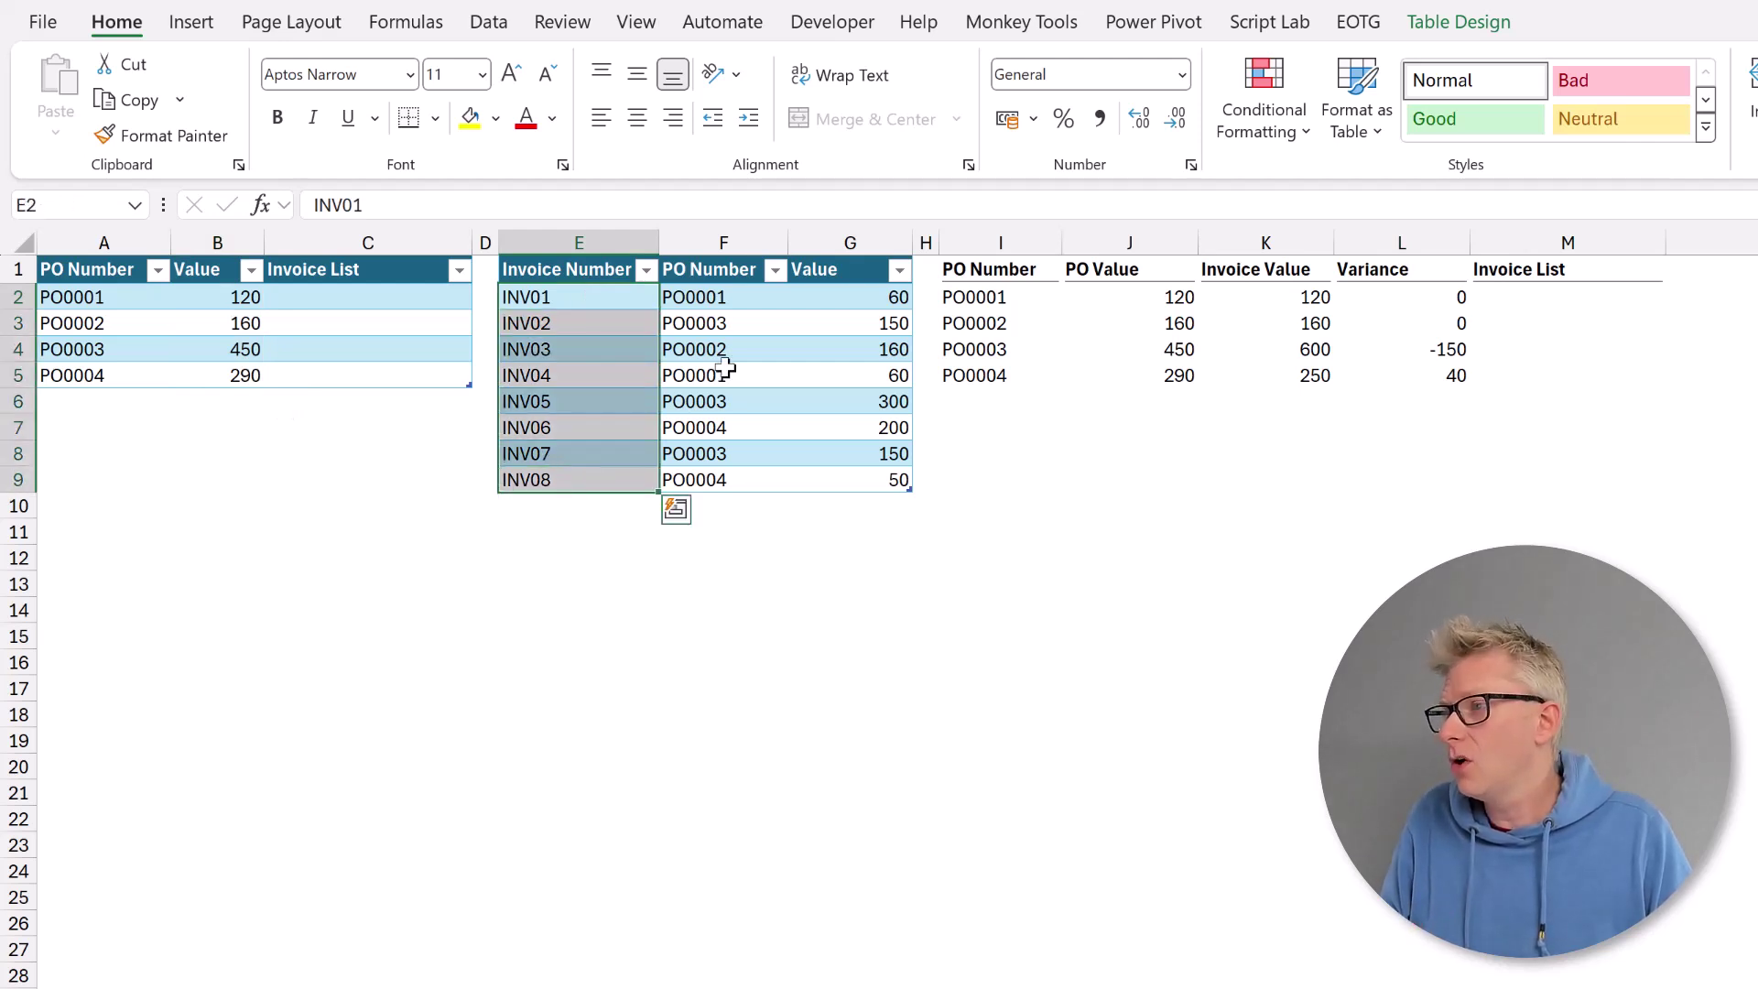
pyautogui.moveTo(726, 298); pyautogui.dragTo(731, 477)
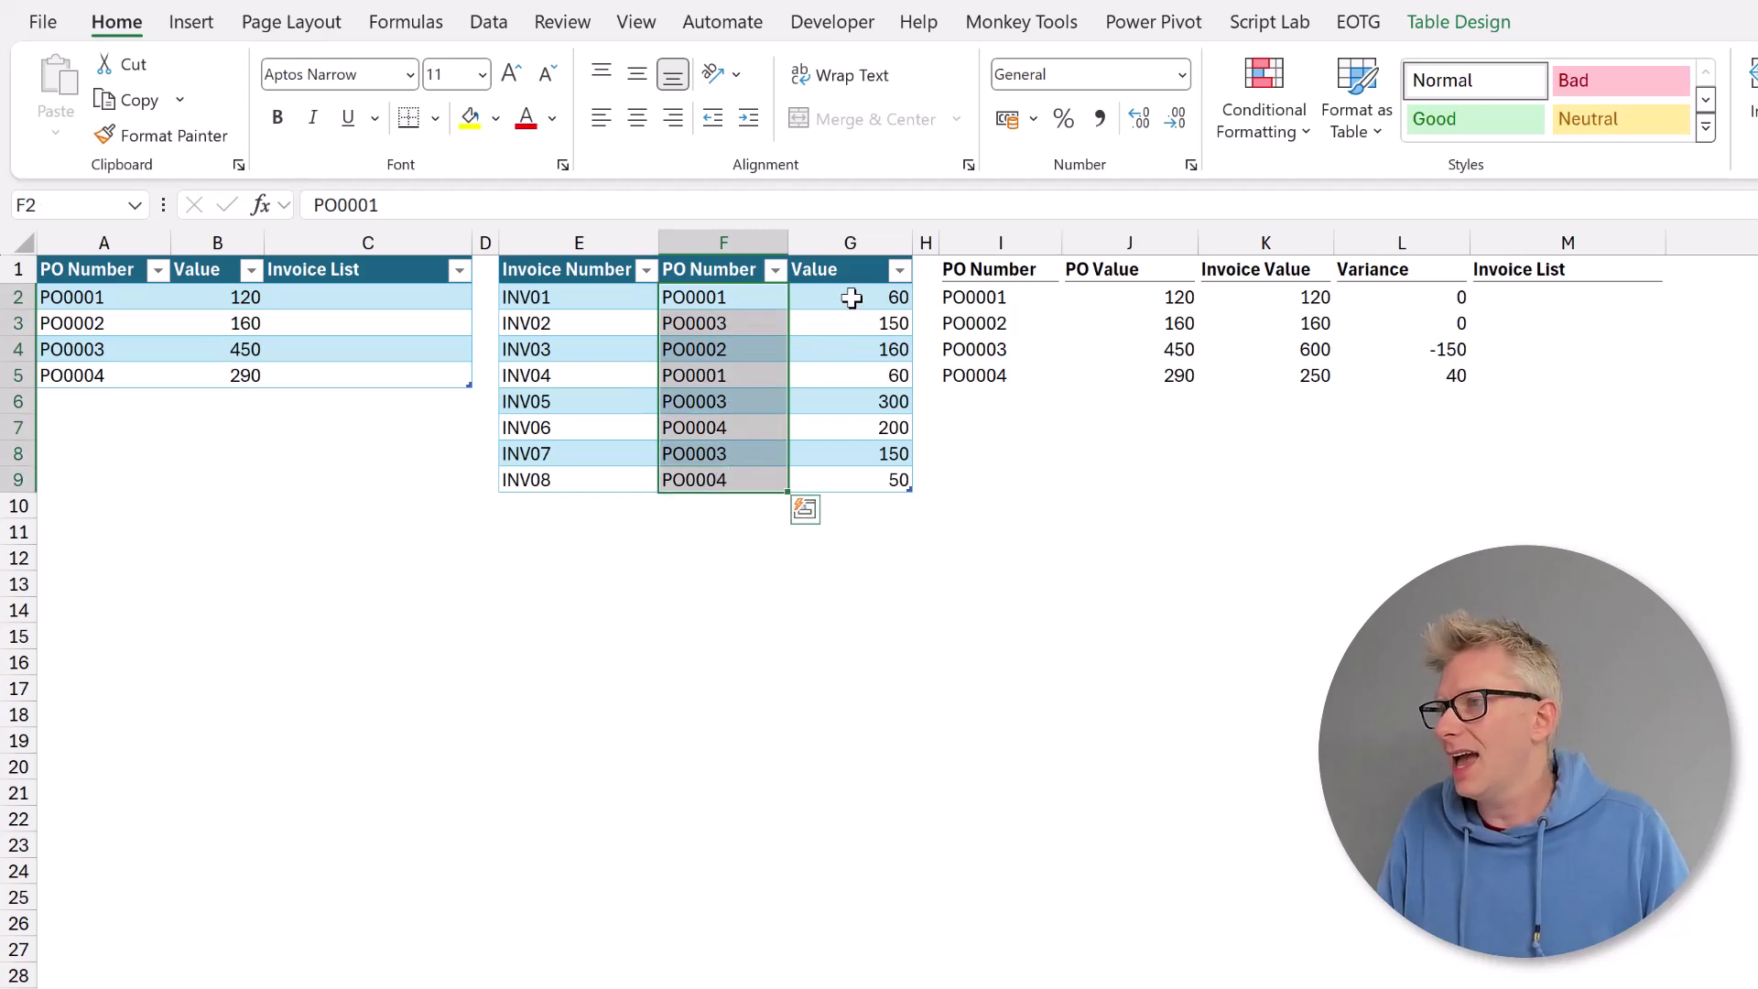
pyautogui.moveTo(848, 295); pyautogui.dragTo(863, 484)
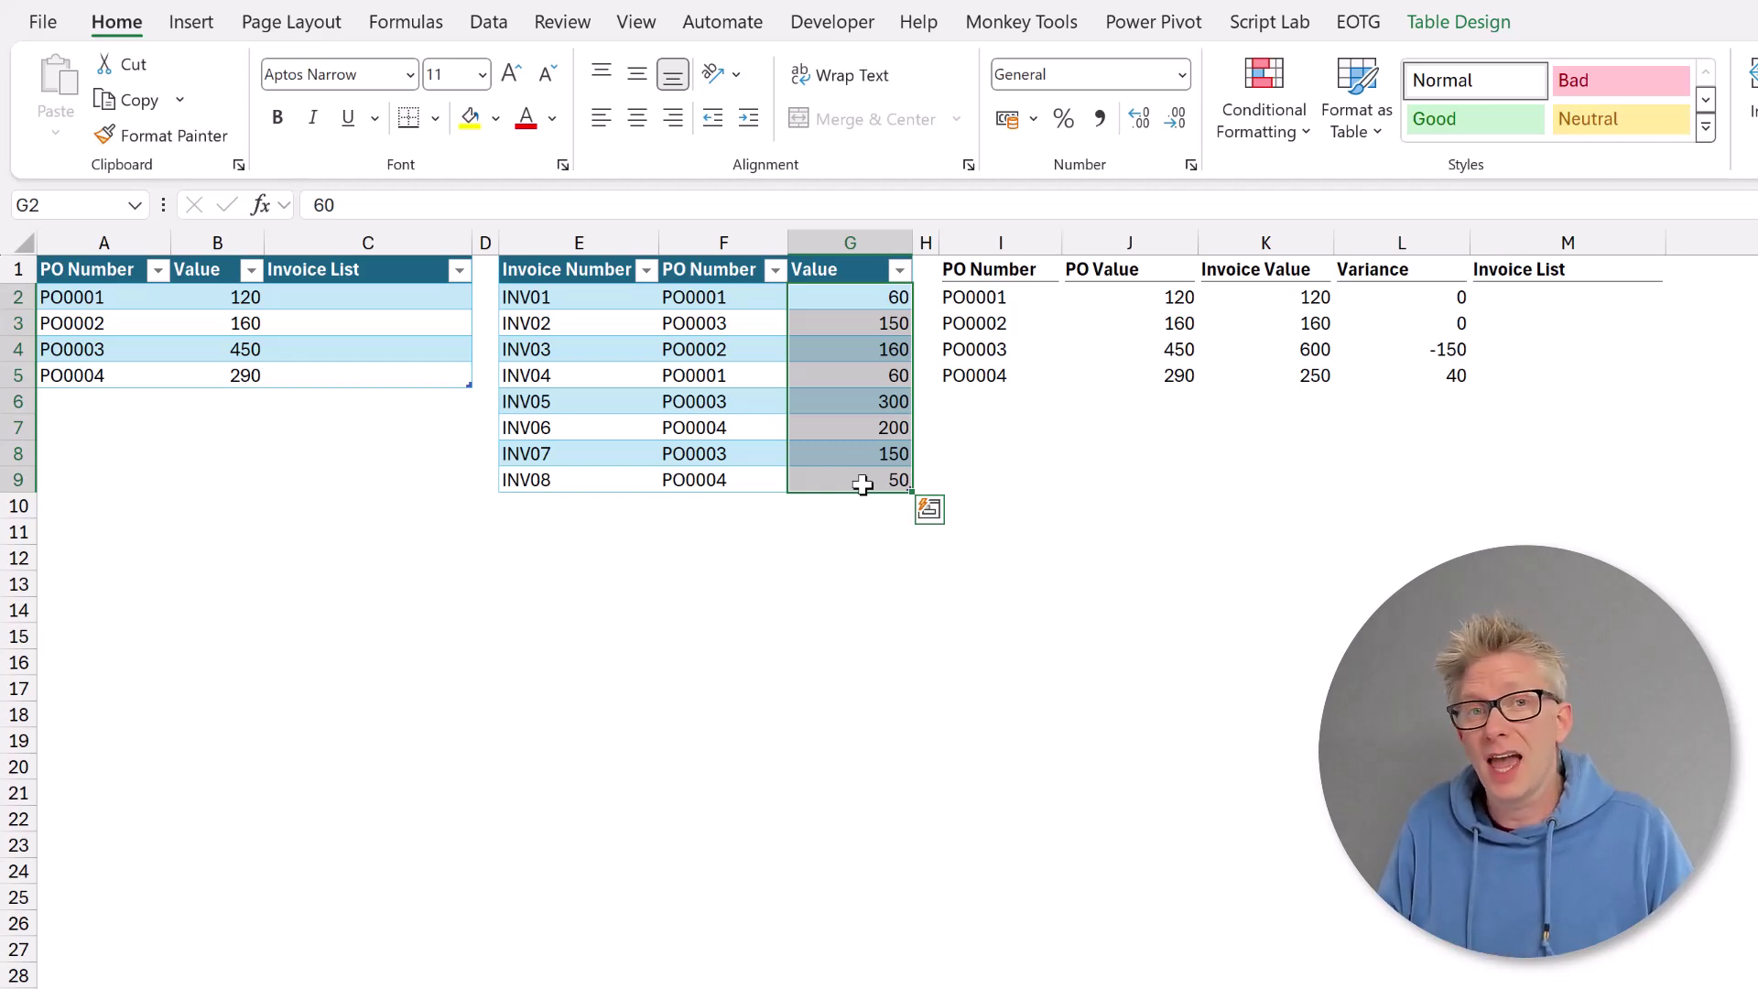
# Inspect the summary's UNIQUE PO Number formula and the PO Value formula without changing them.
pyautogui.click(992, 298)
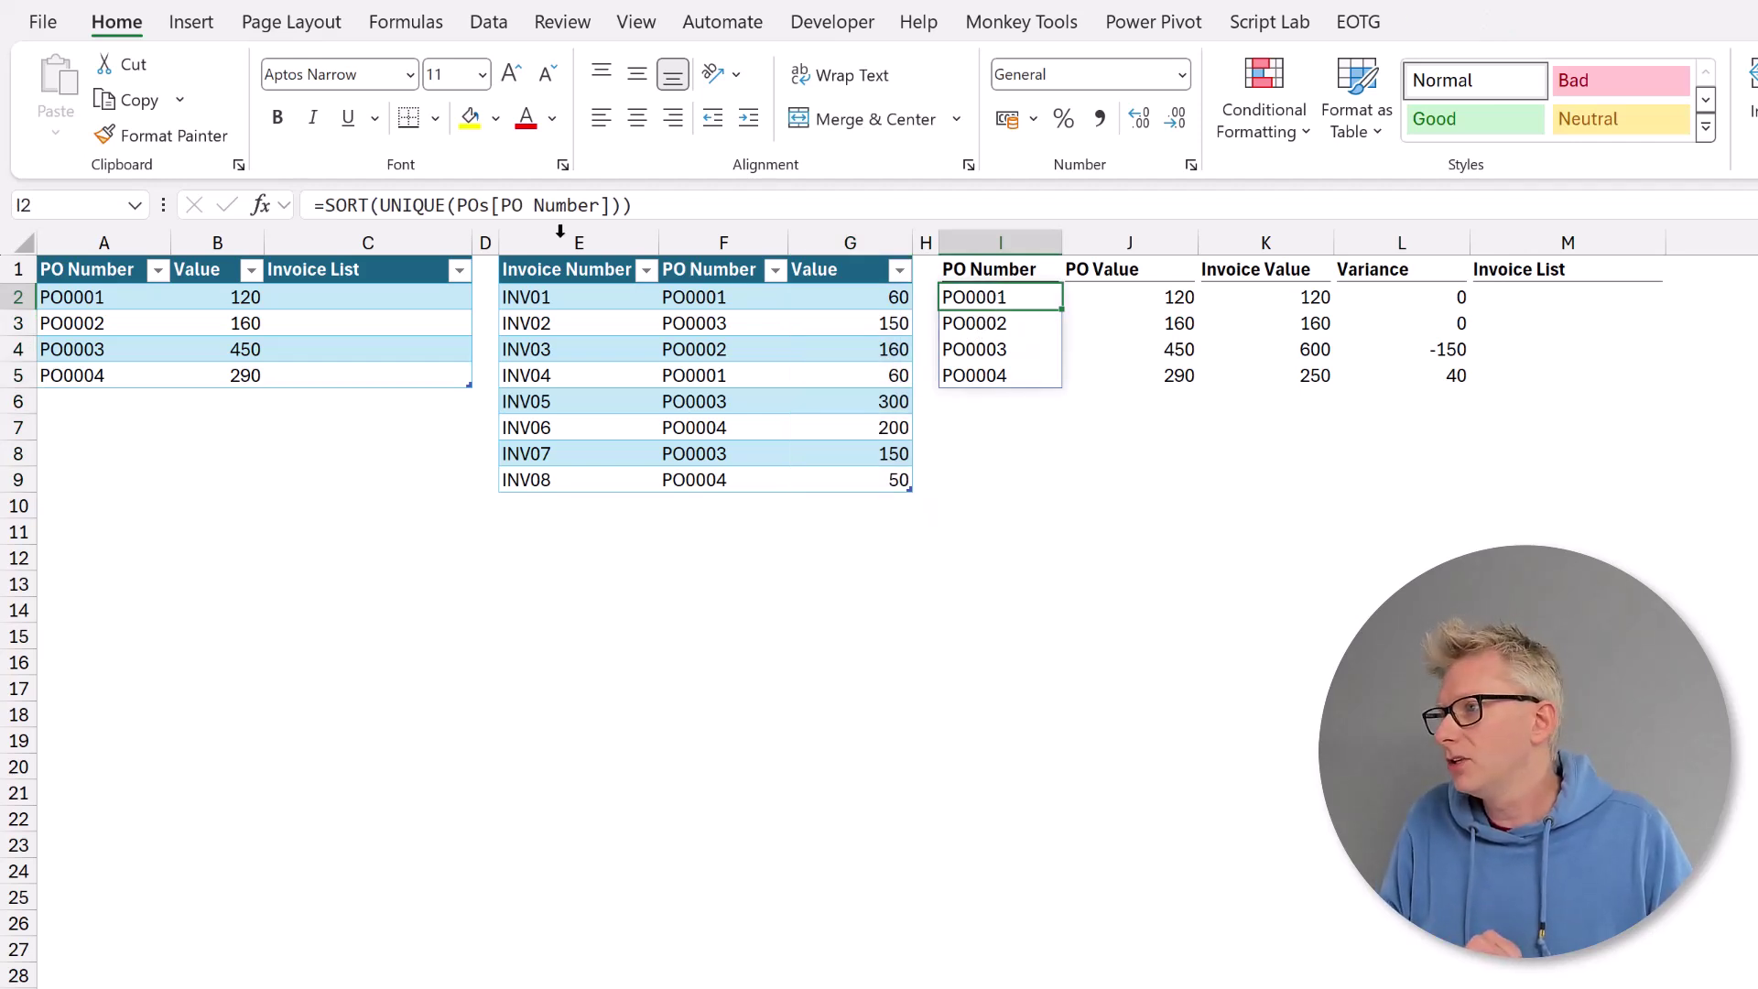
pyautogui.moveTo(641, 205); pyautogui.dragTo(273, 231)
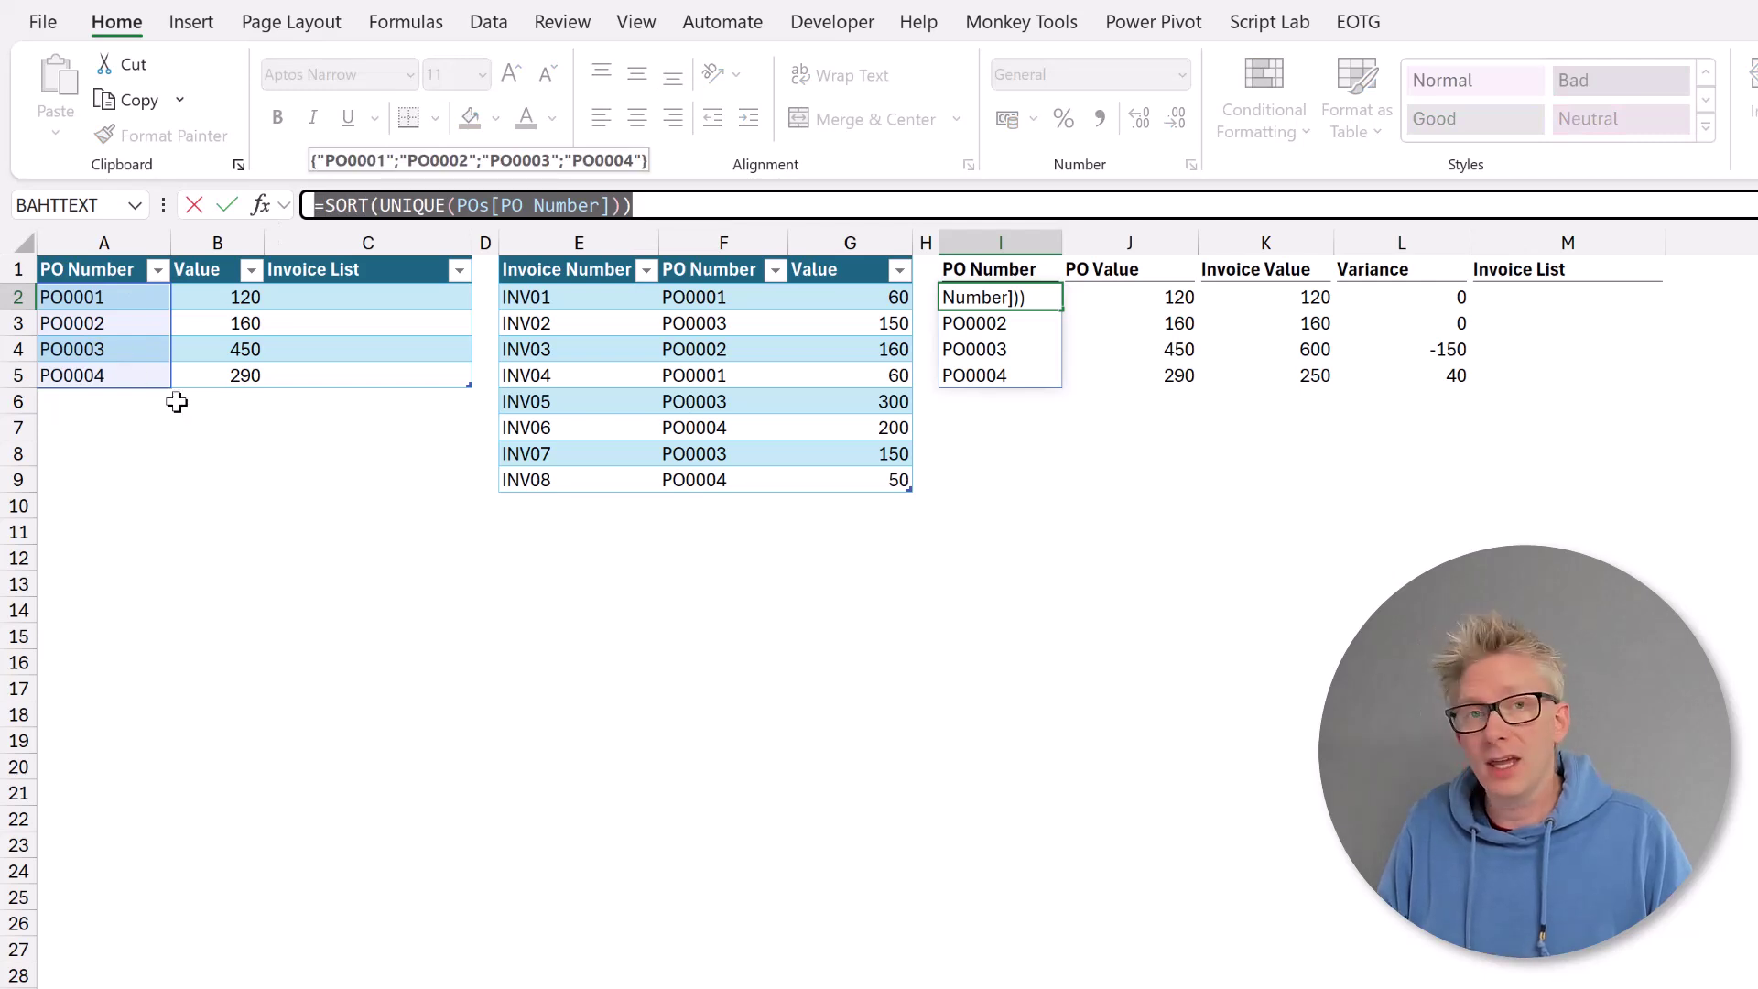
pyautogui.press('Escape')
pyautogui.click(1151, 297)
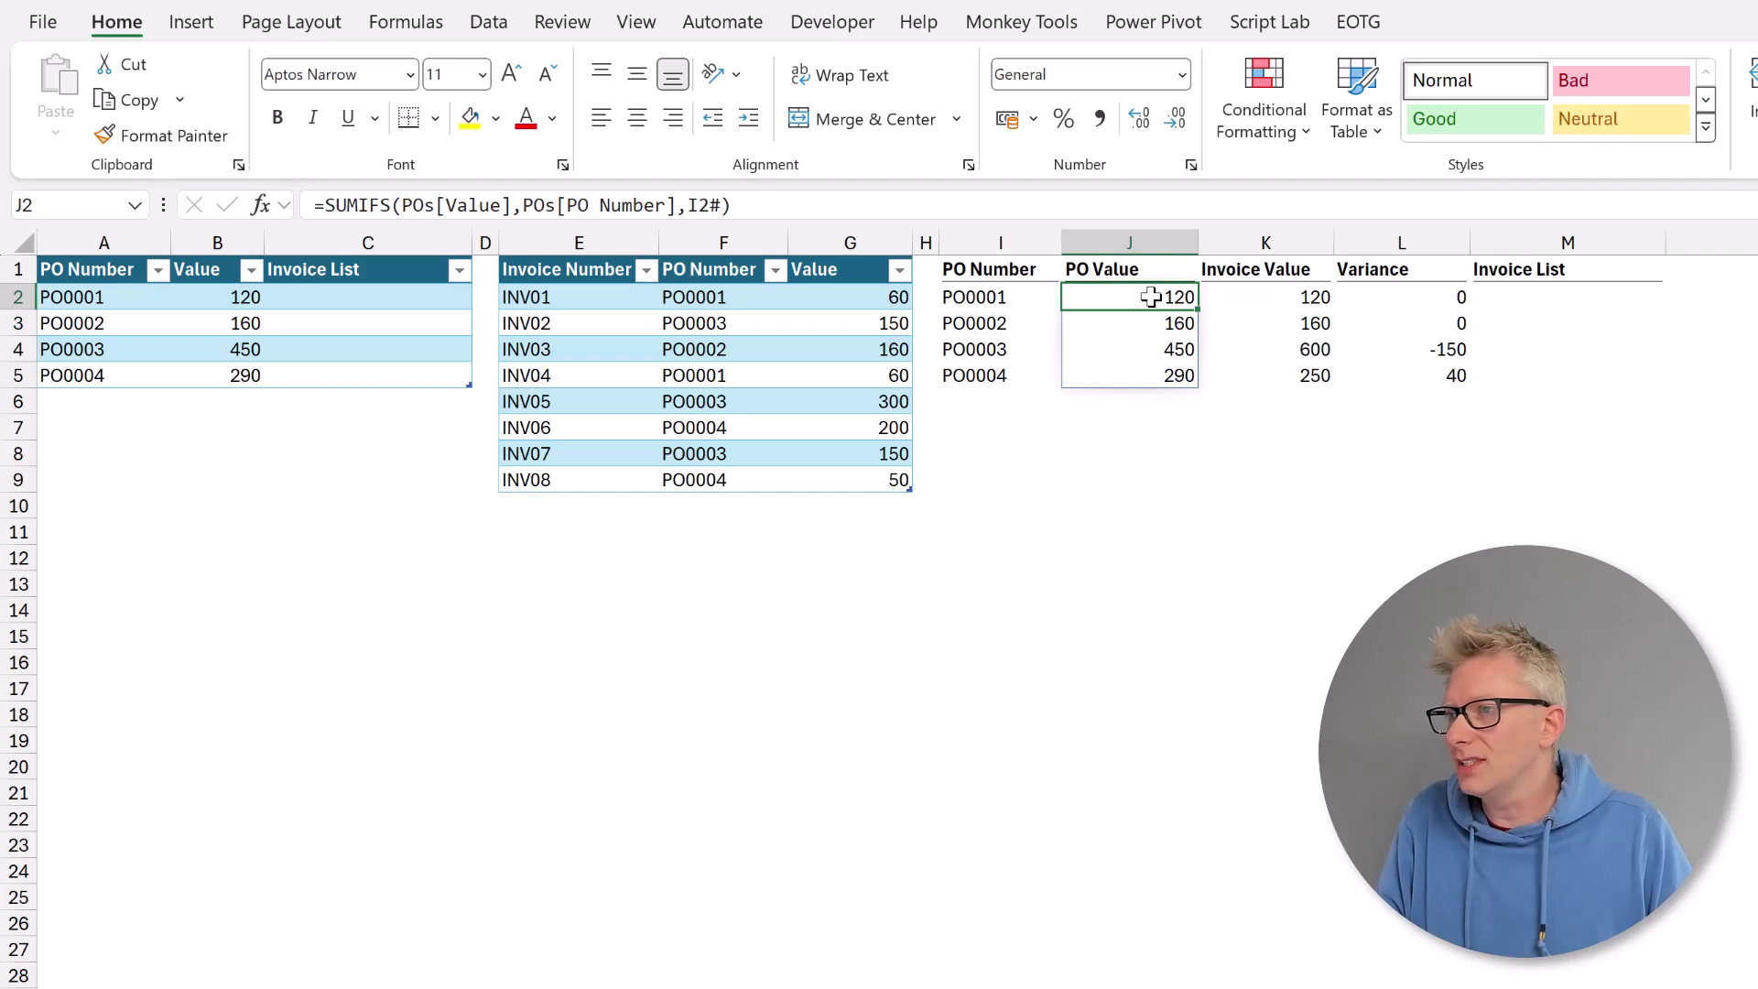
pyautogui.doubleClick(1151, 297)
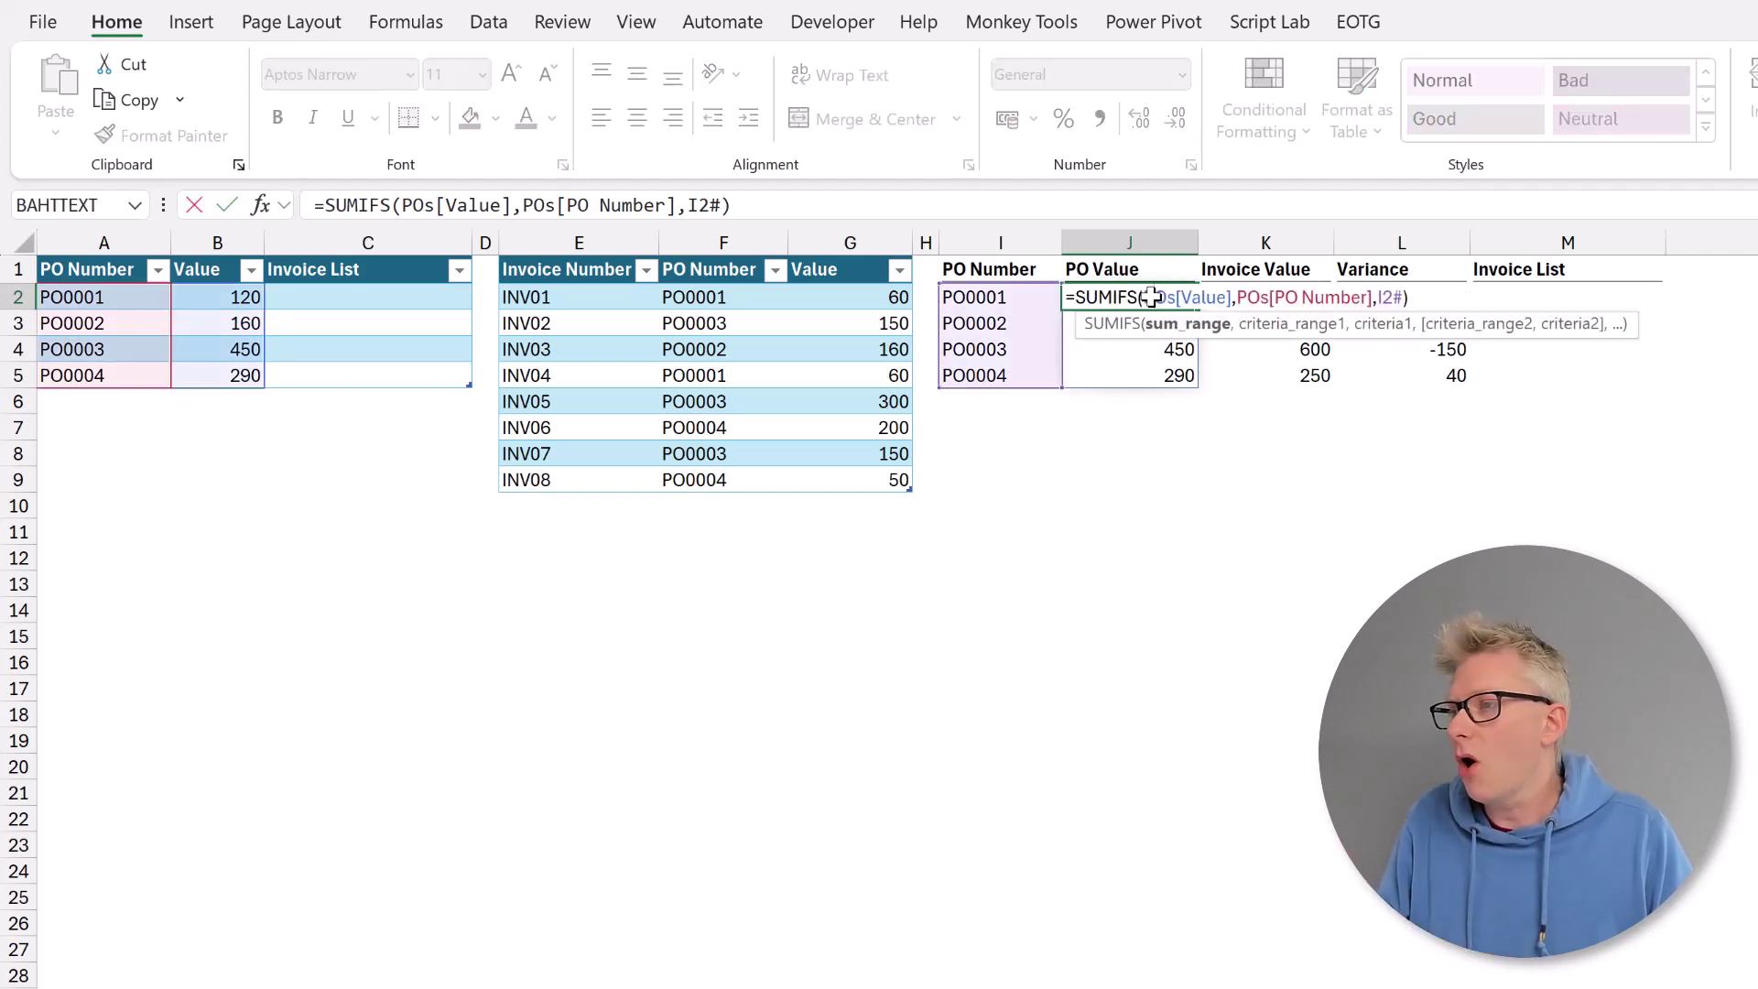
pyautogui.press('Escape')
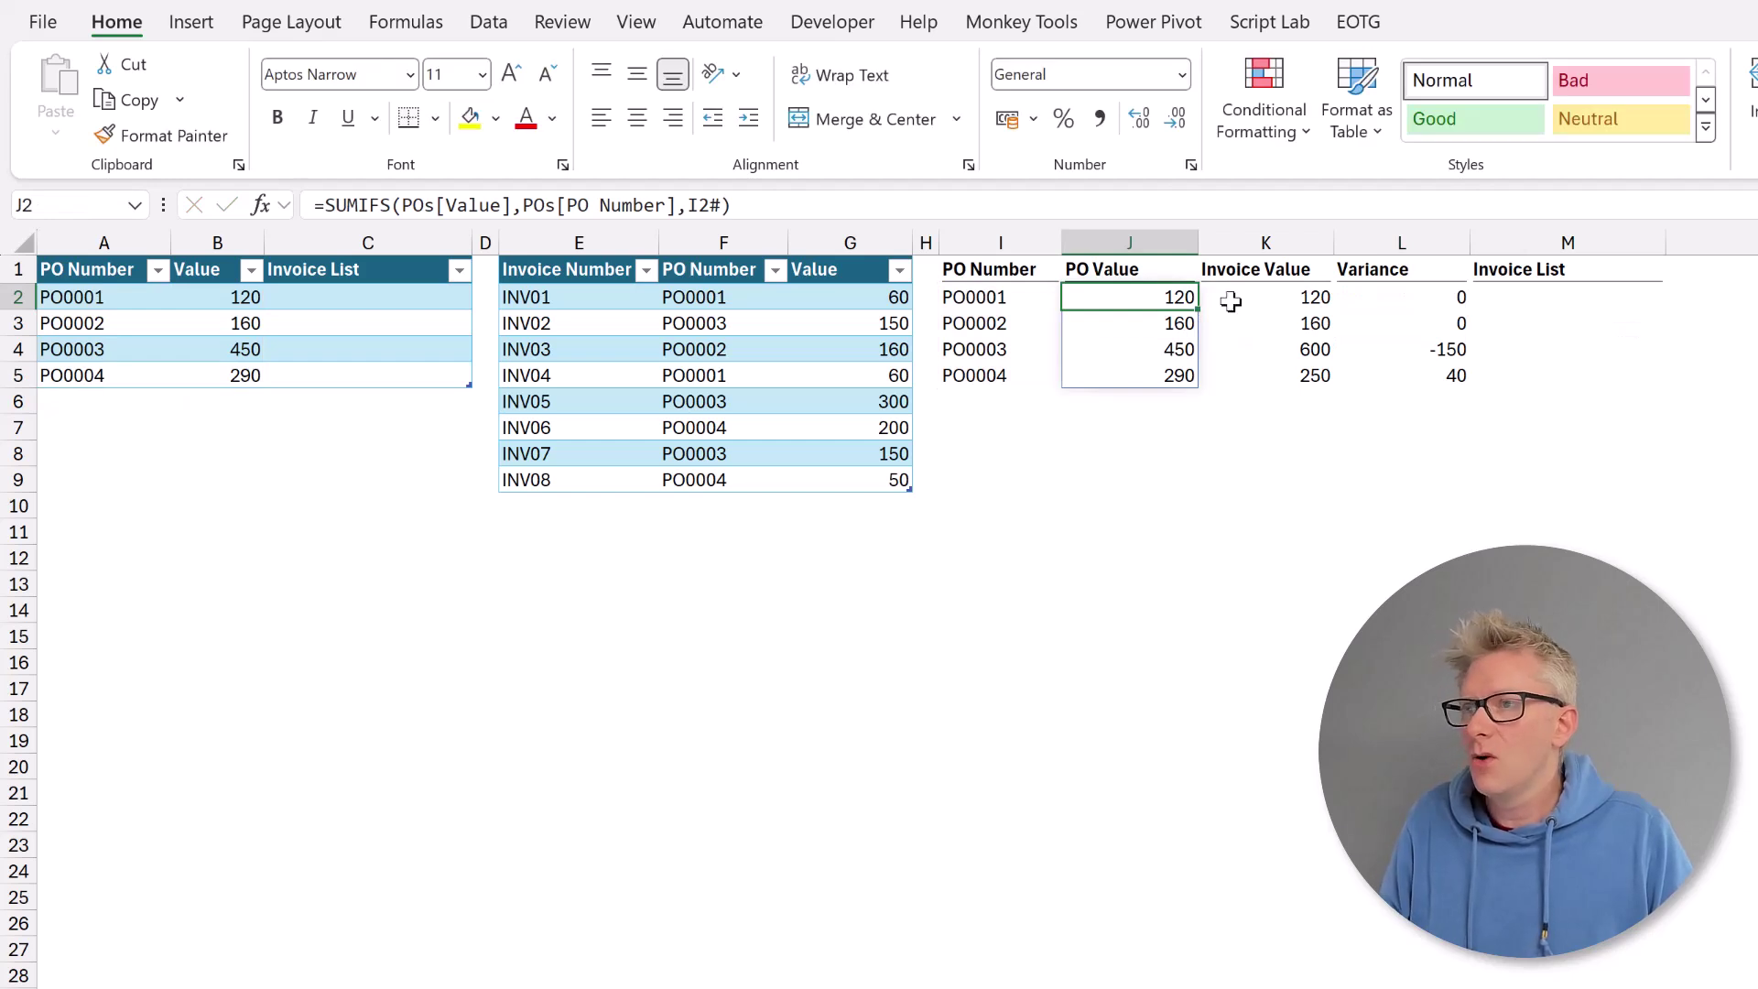
# Inspect the Invoice Value and Variance formulas, leaving both unchanged.
pyautogui.click(1239, 297)
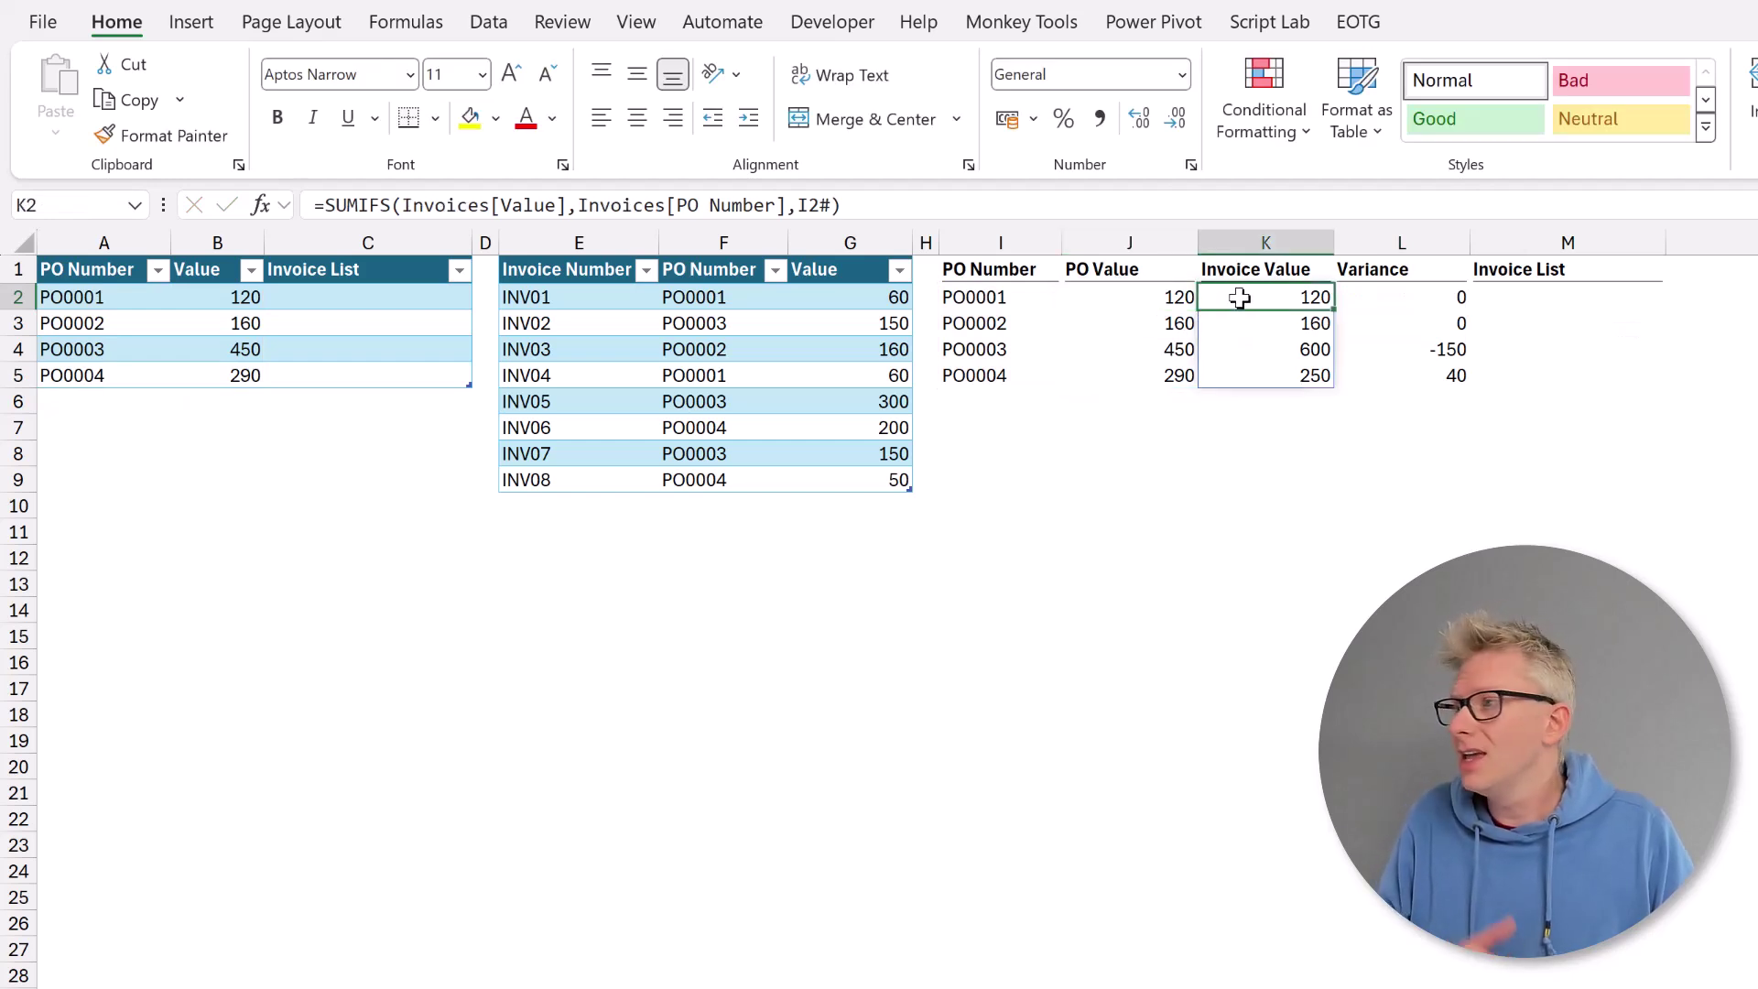
pyautogui.doubleClick(1238, 297)
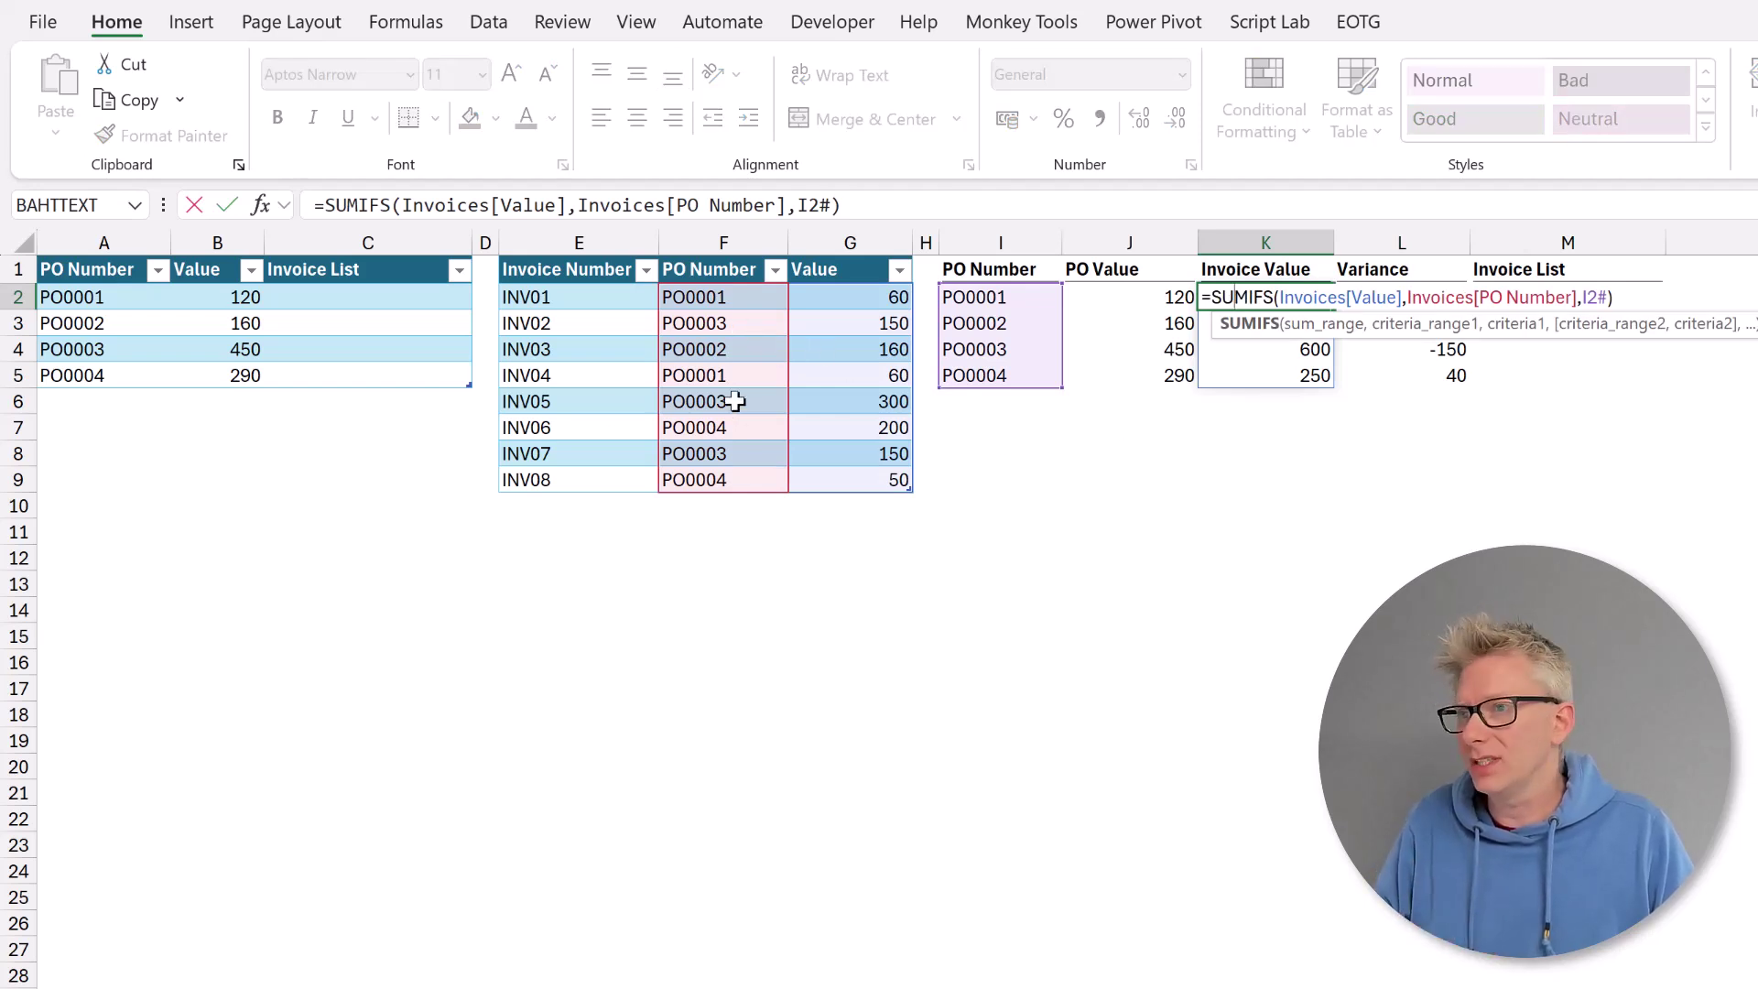
pyautogui.press('Escape')
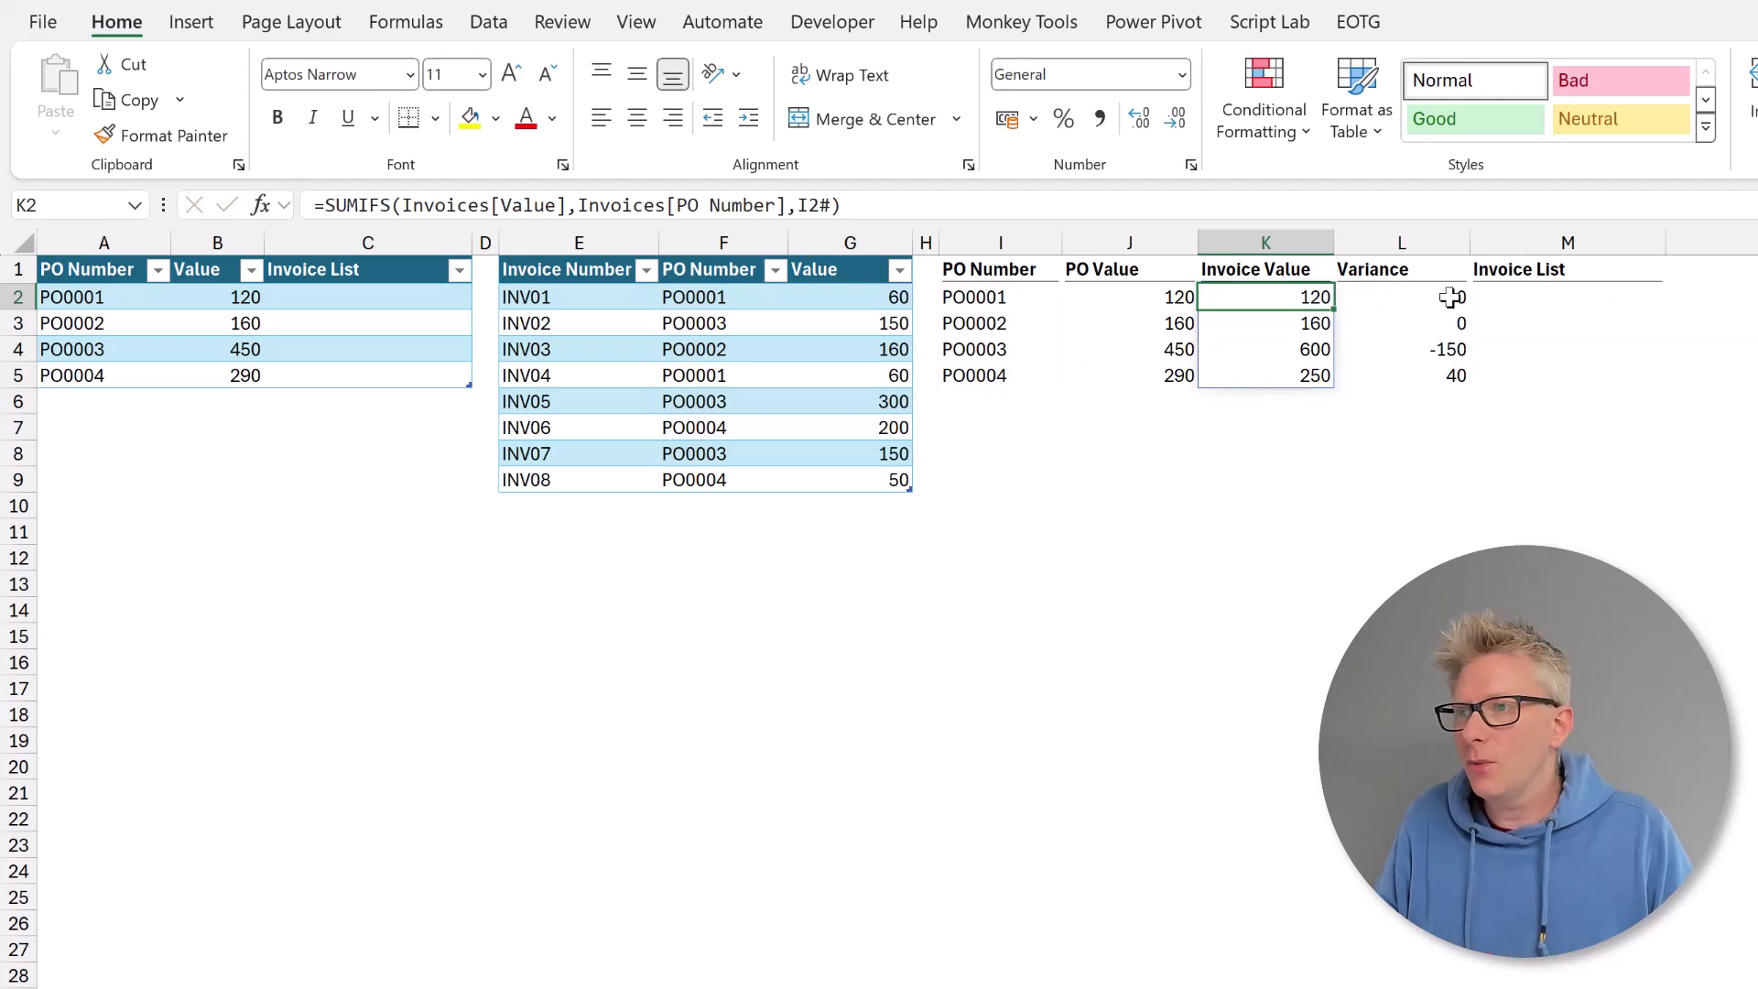
pyautogui.click(1448, 294)
pyautogui.press('F2')
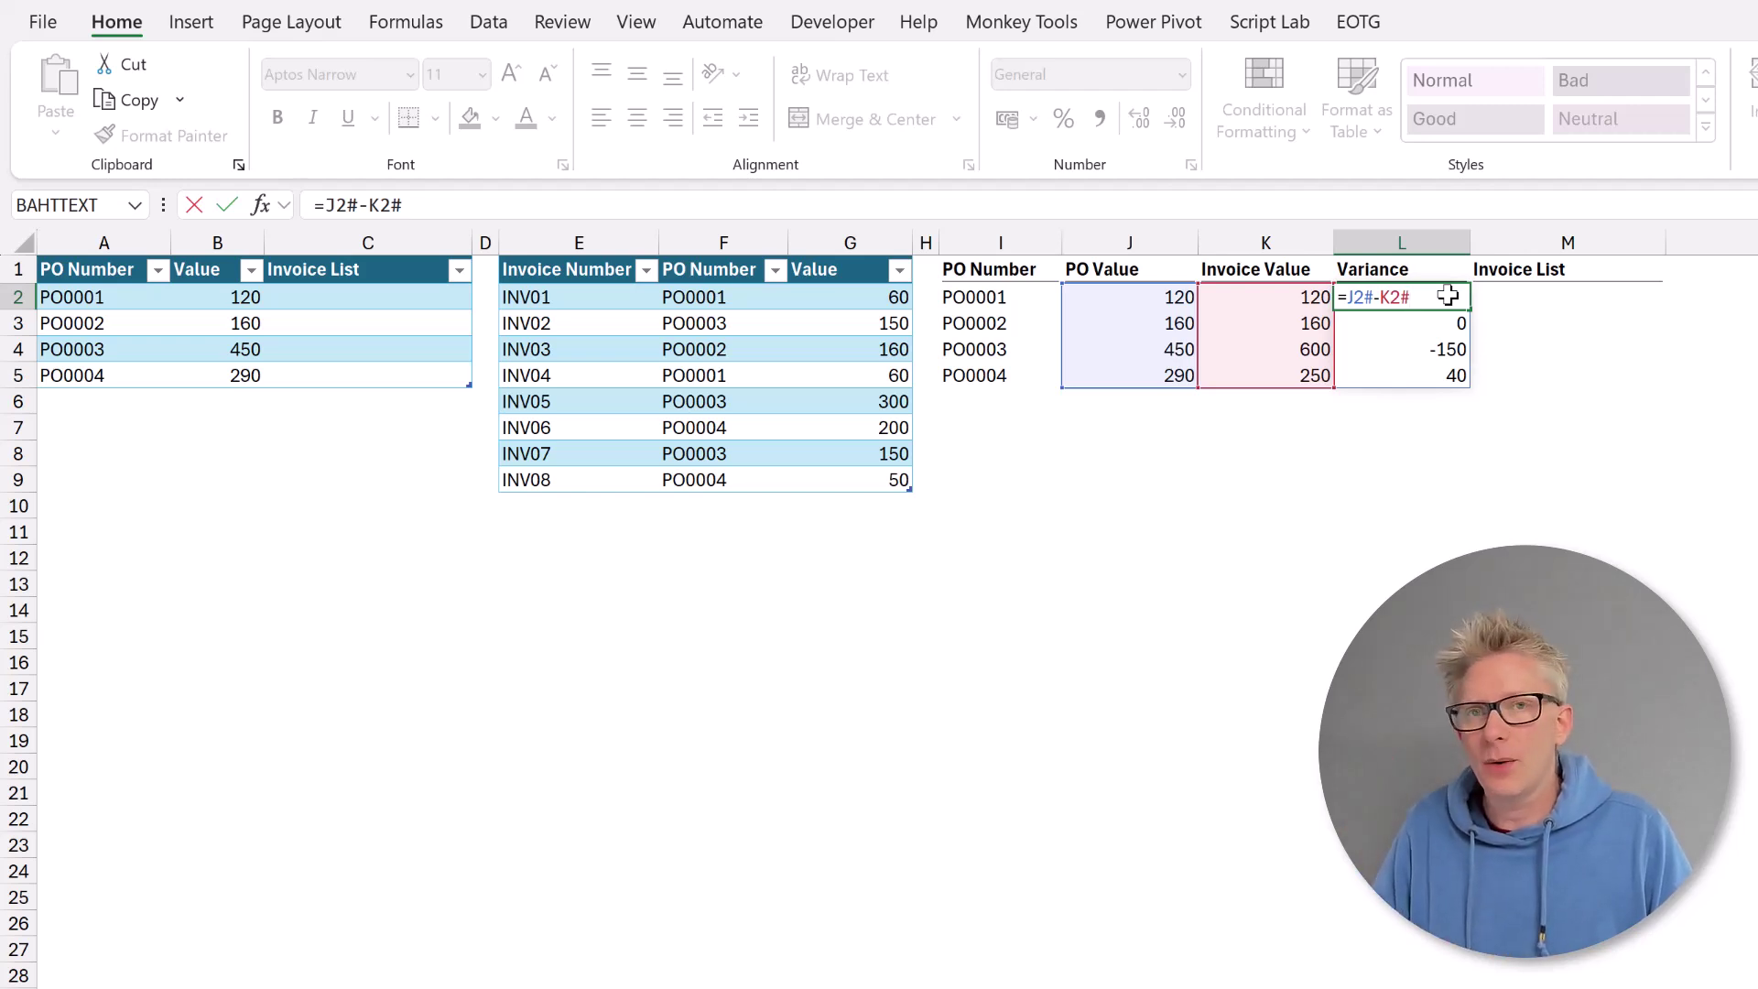
pyautogui.press('Escape')
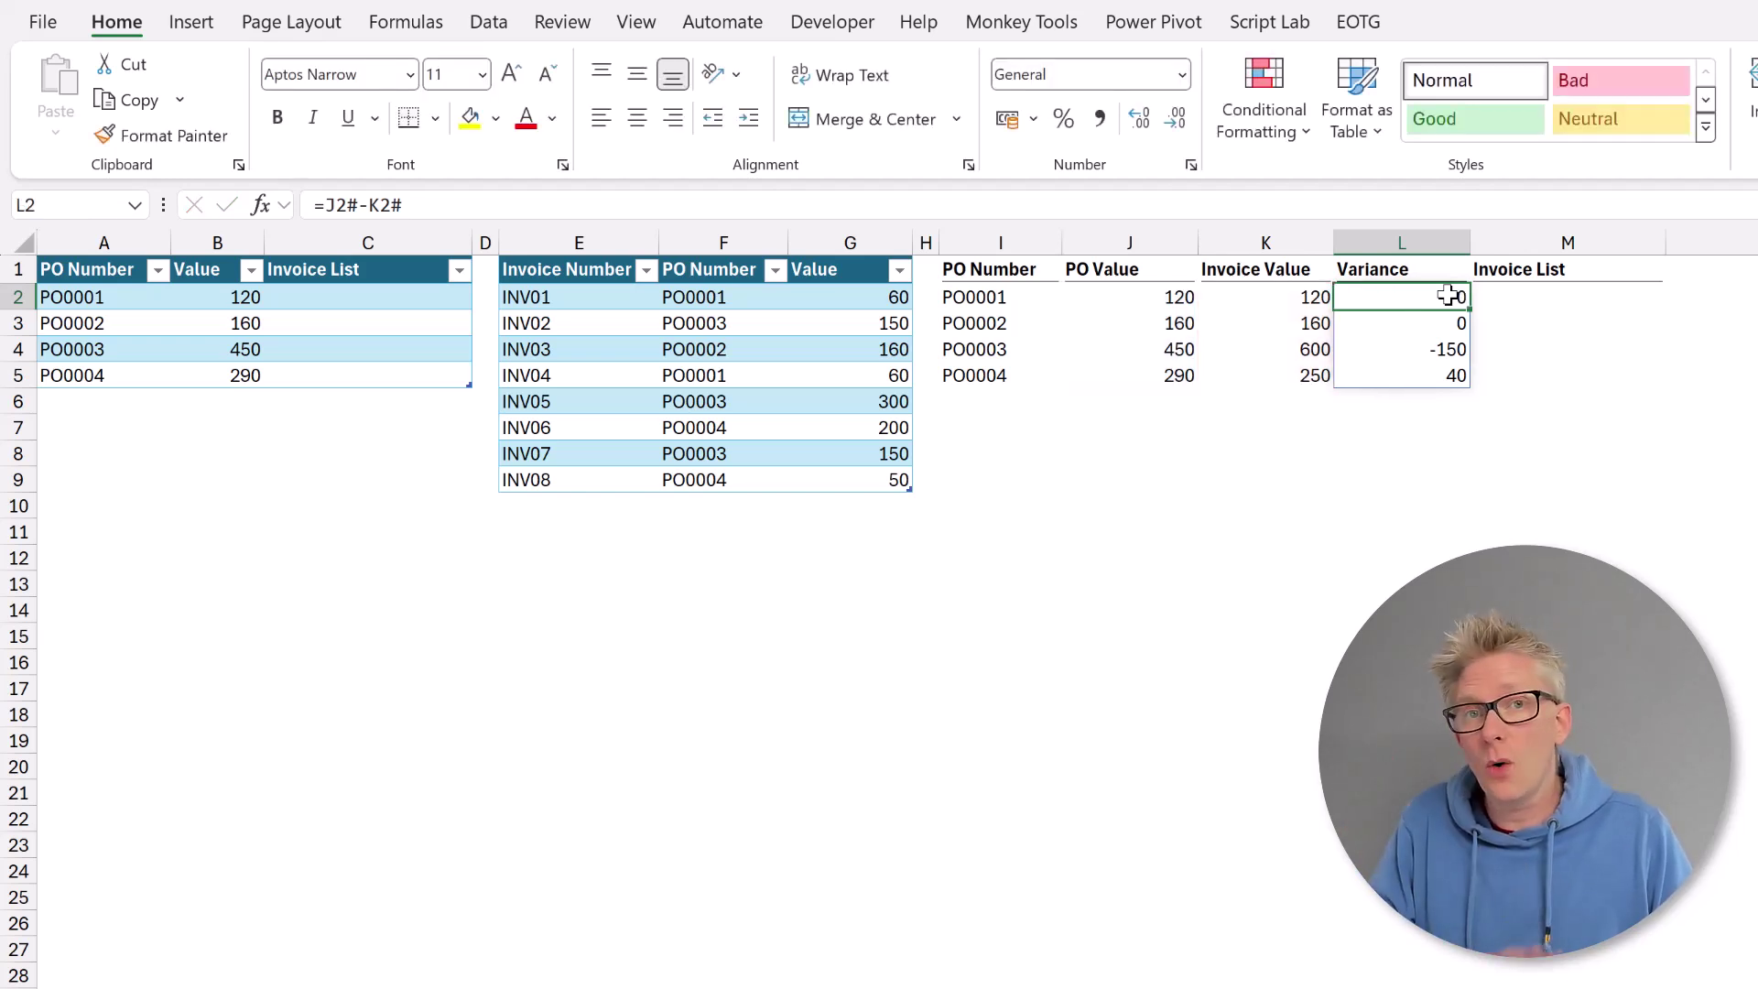
# Test adding 'New' as a PO below the POs table, then undo it.
pyautogui.click(72, 402)
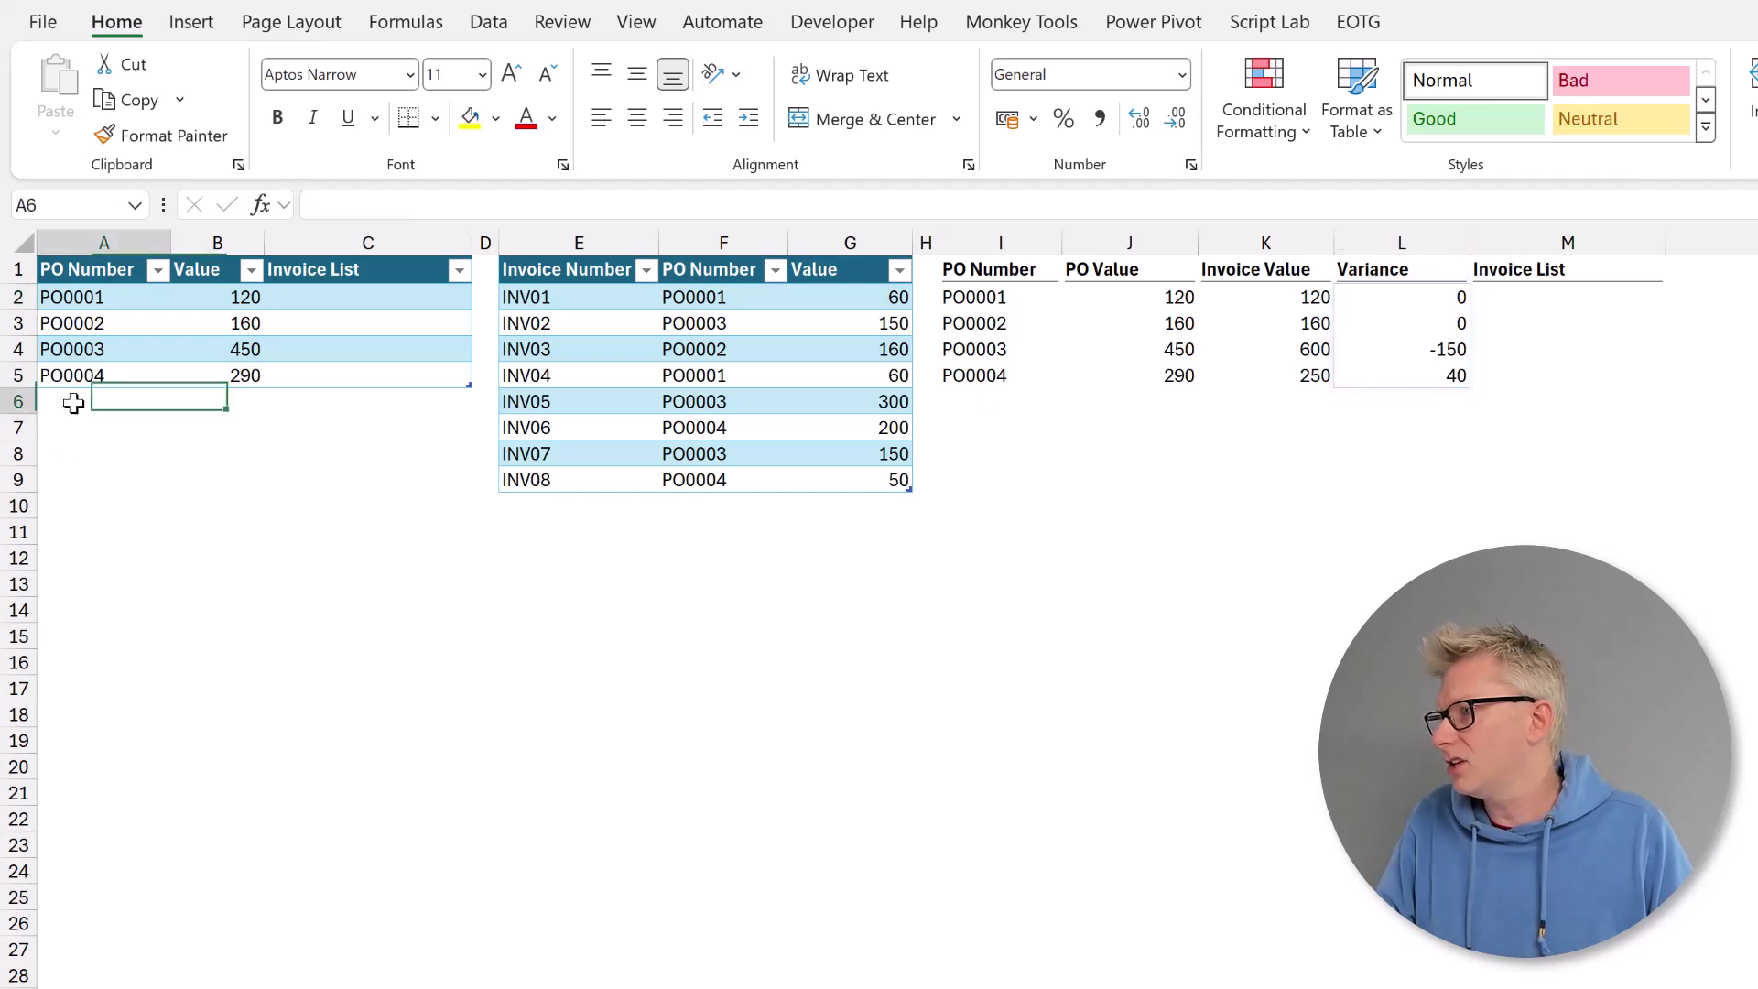
pyautogui.write('New')
pyautogui.press('Return')
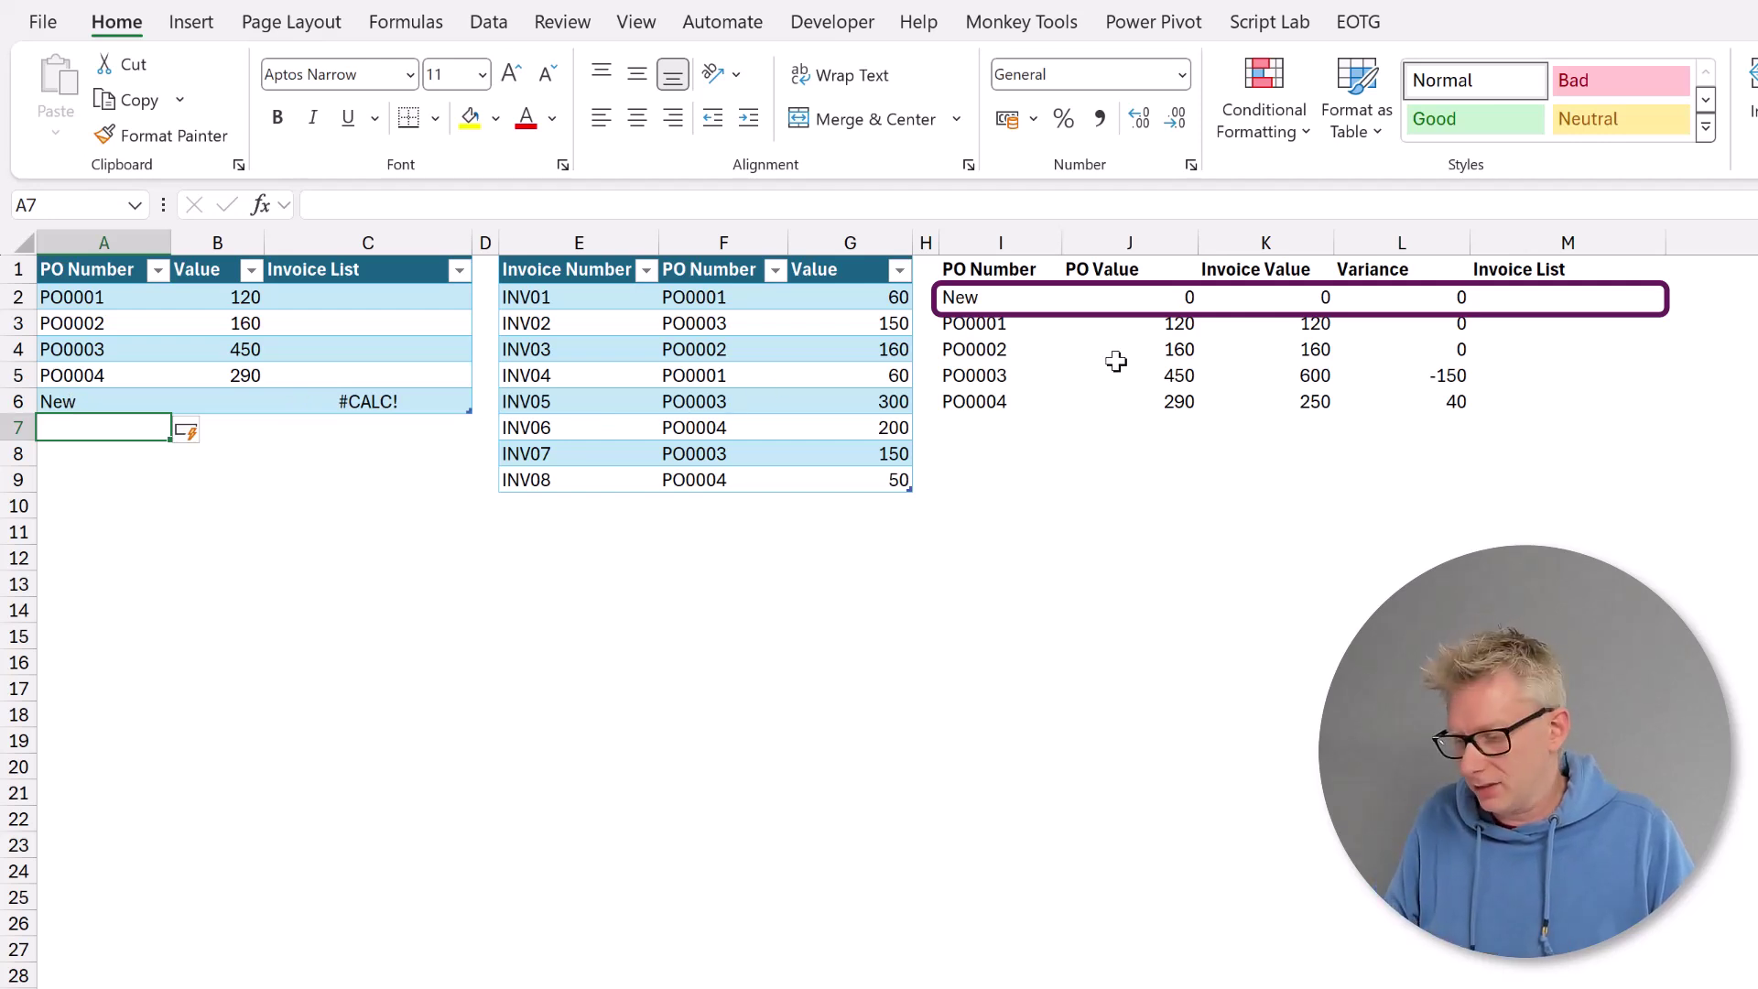
pyautogui.hotkey('ctrl', 'z')
pyautogui.hotkey('ctrl', 'z')
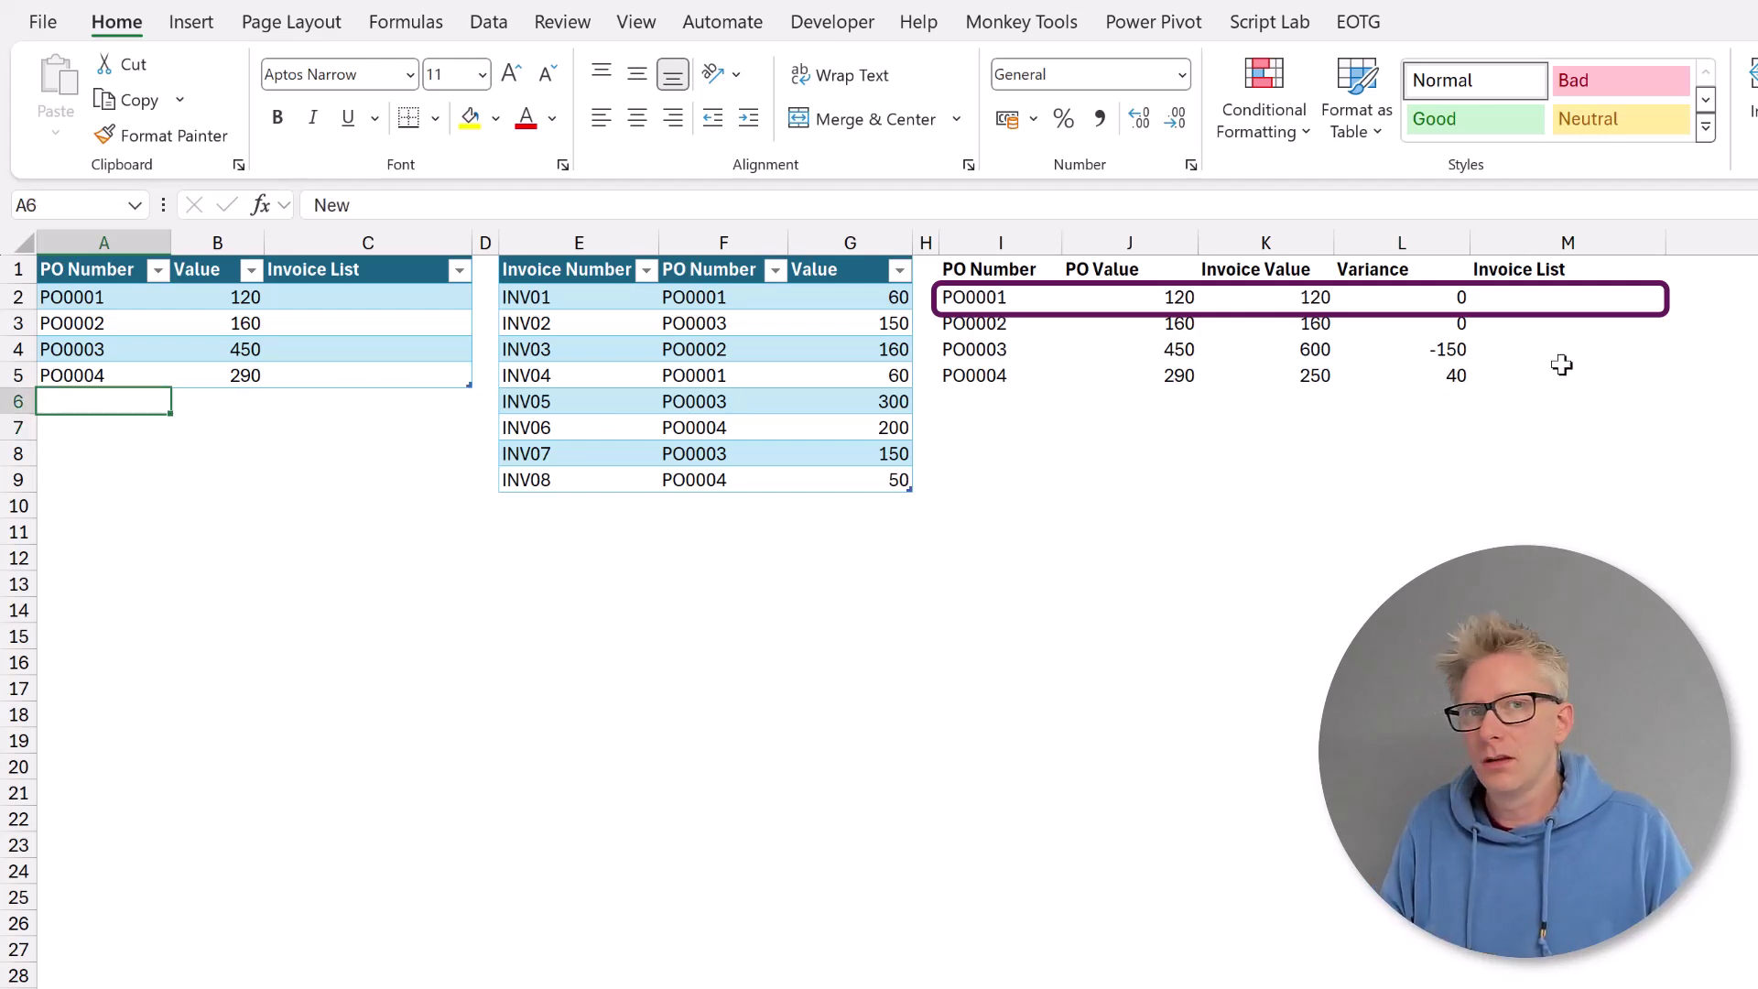
# Select M2 and identify INV01 and INV04 as PO0001's invoices.
pyautogui.click(1550, 299)
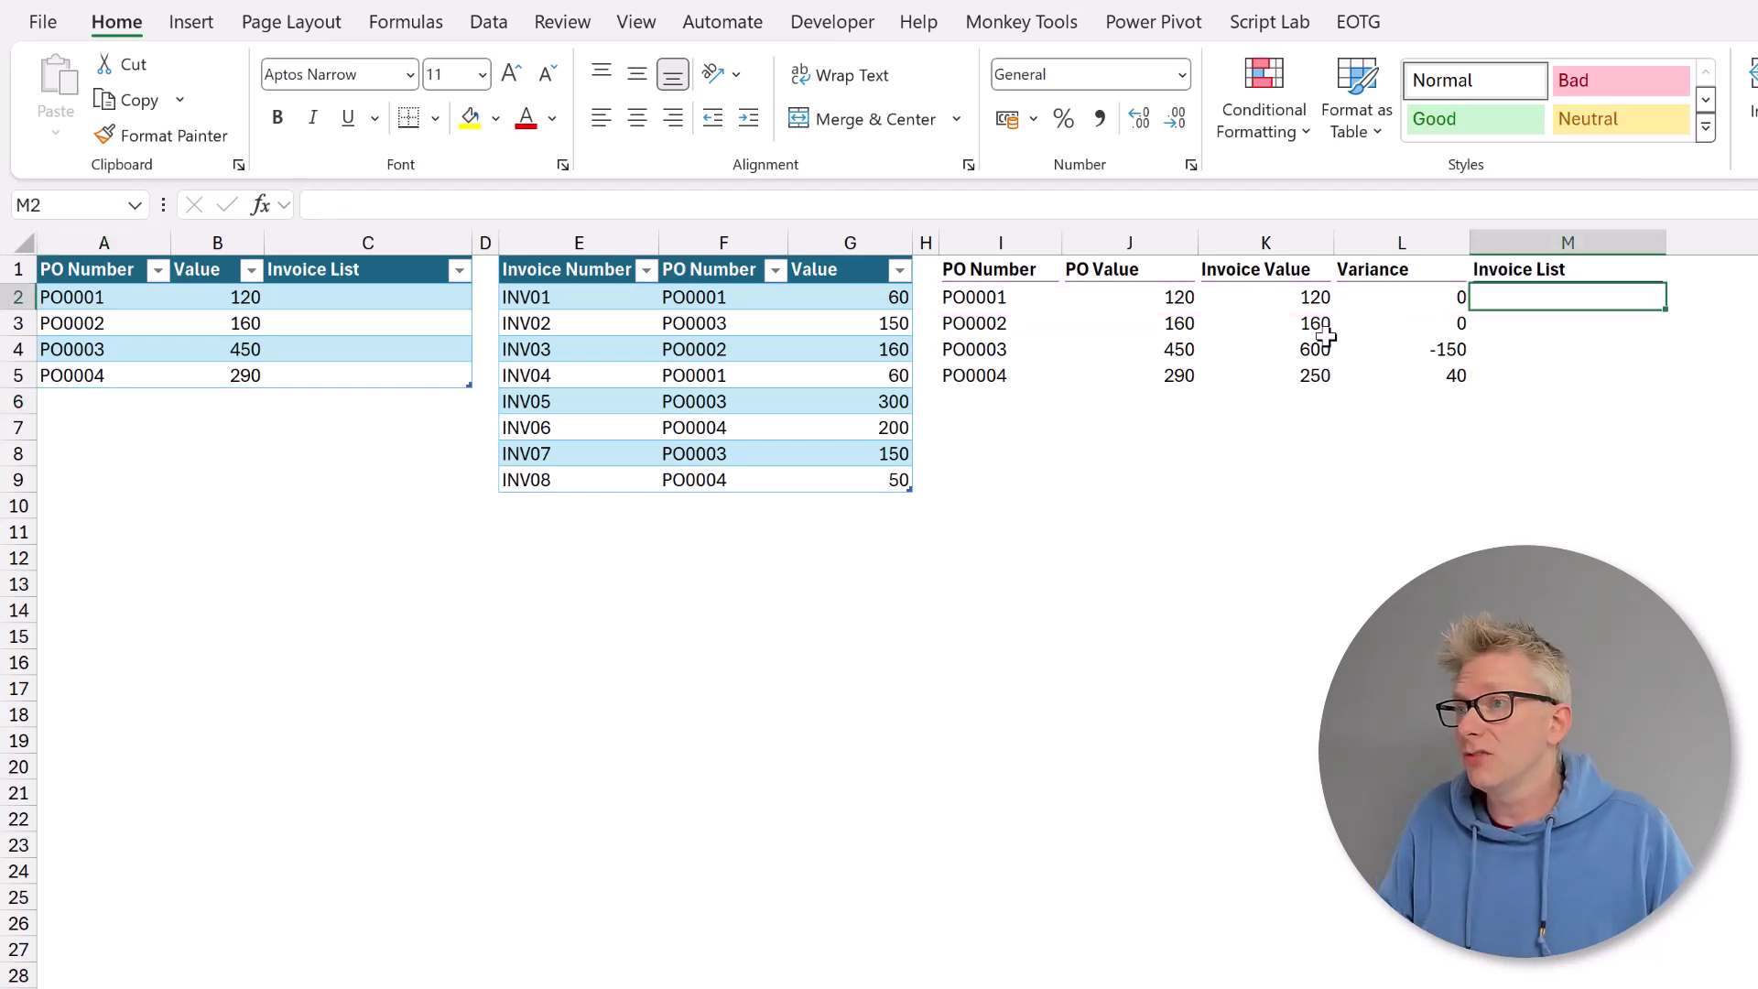
pyautogui.click(993, 299)
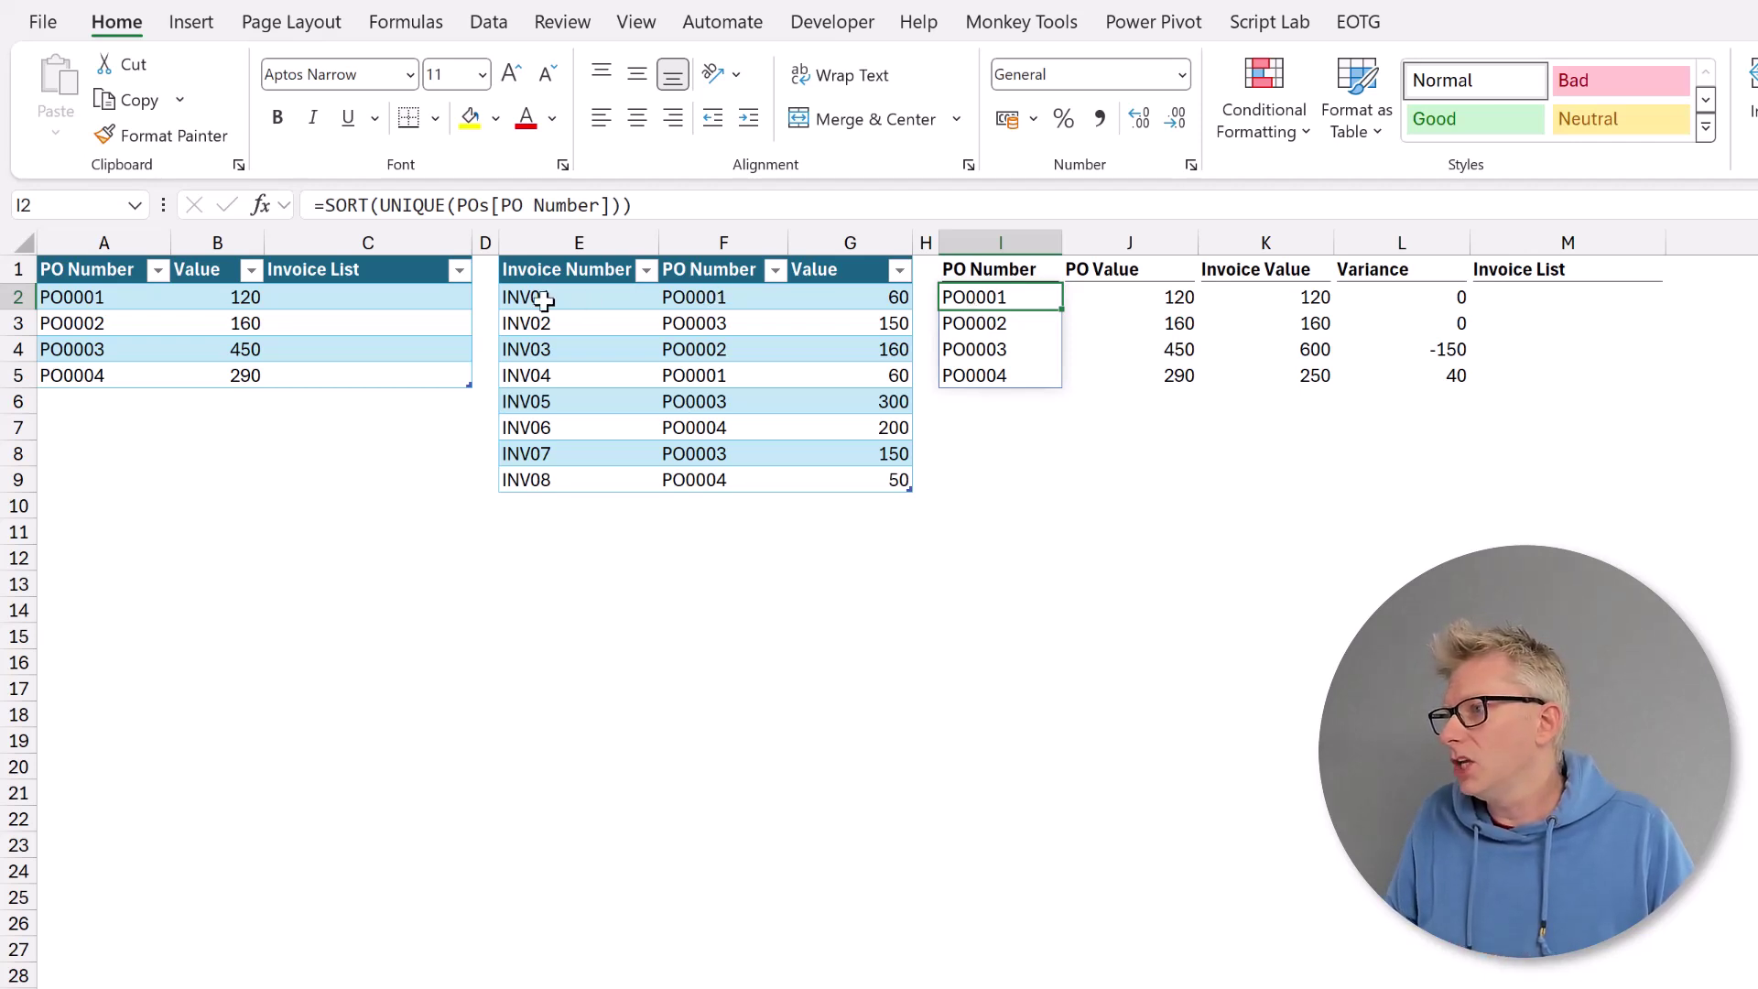
pyautogui.moveTo(544, 301); pyautogui.dragTo(686, 295)
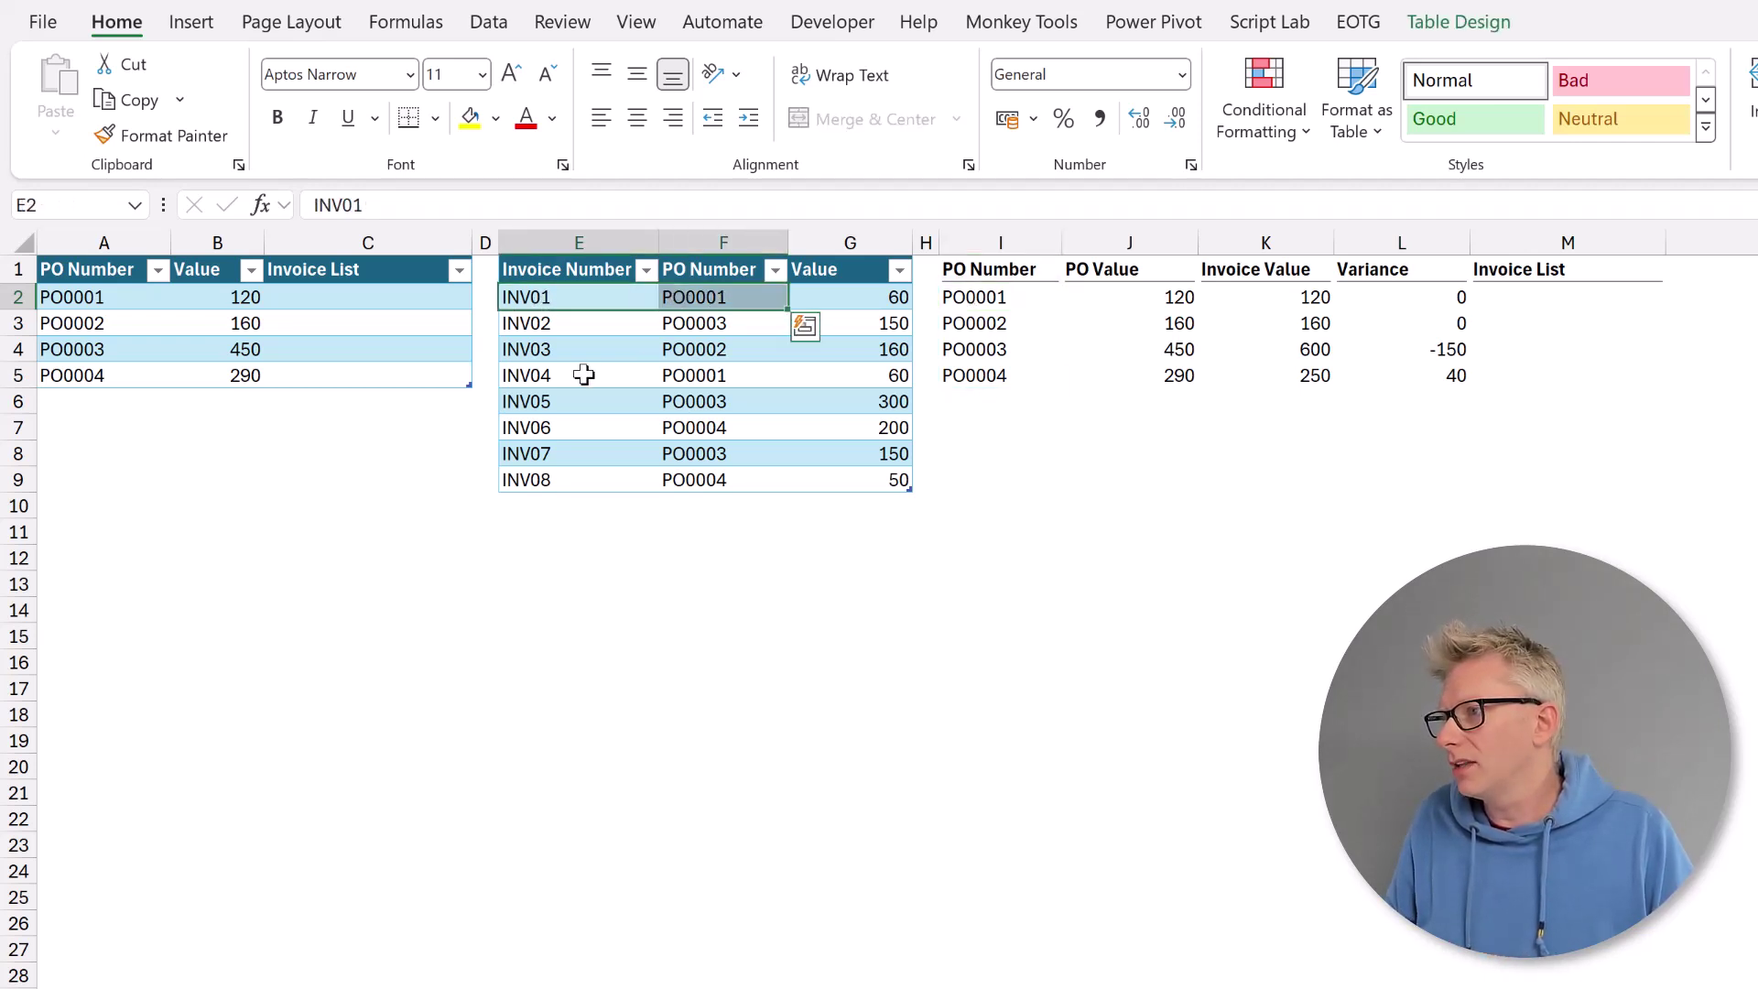
pyautogui.moveTo(549, 375); pyautogui.dragTo(677, 375)
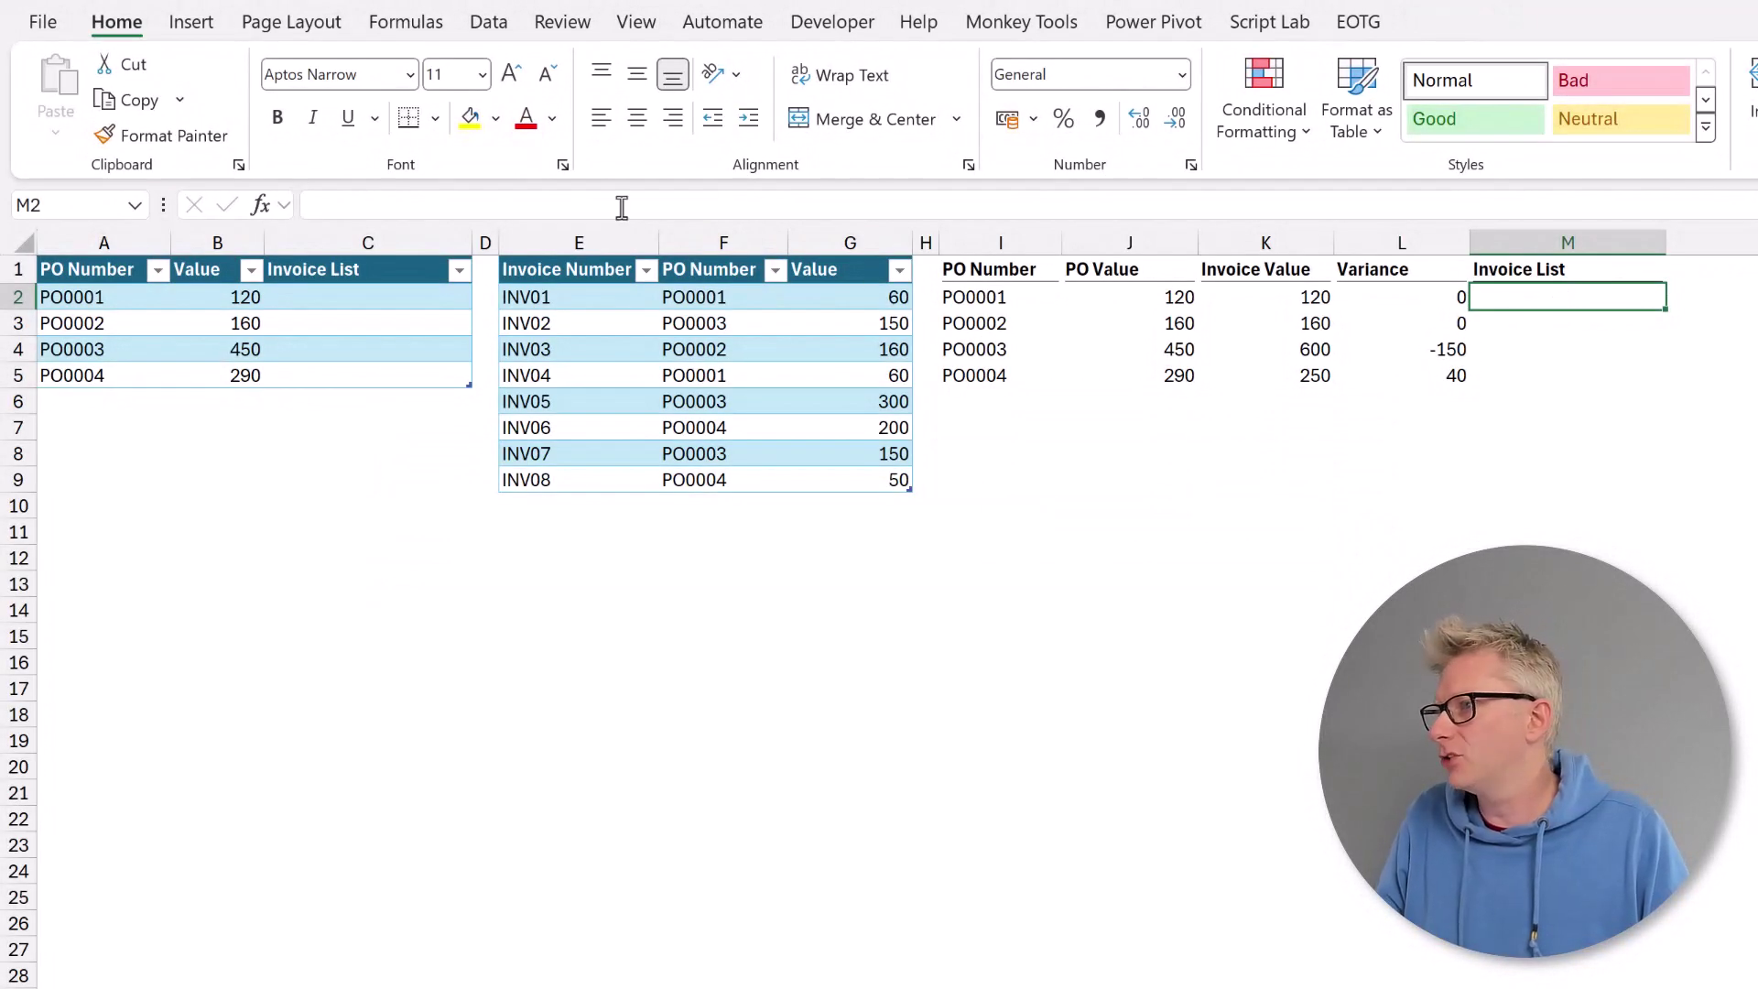
# Enter =FILTER(Invoices[Invoice Number],Invoices[PO Number]=I2) in M2.
pyautogui.click(622, 205)
pyautogui.write('=FILTER(')
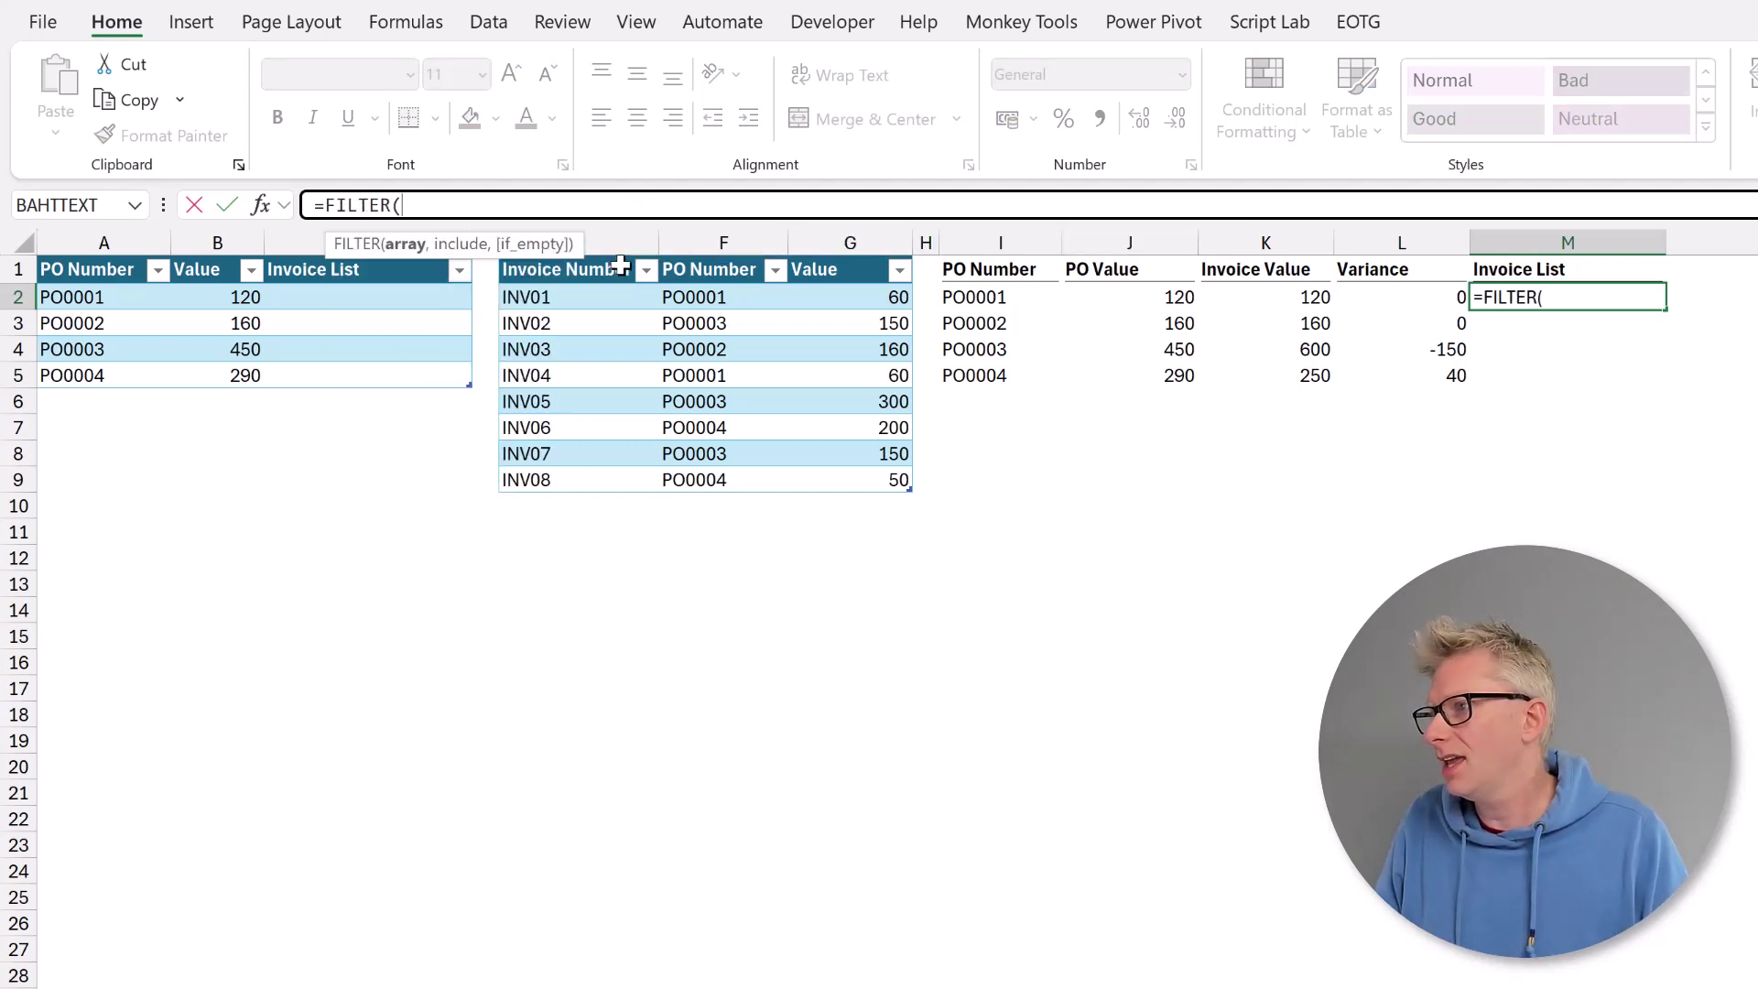
pyautogui.click(624, 248)
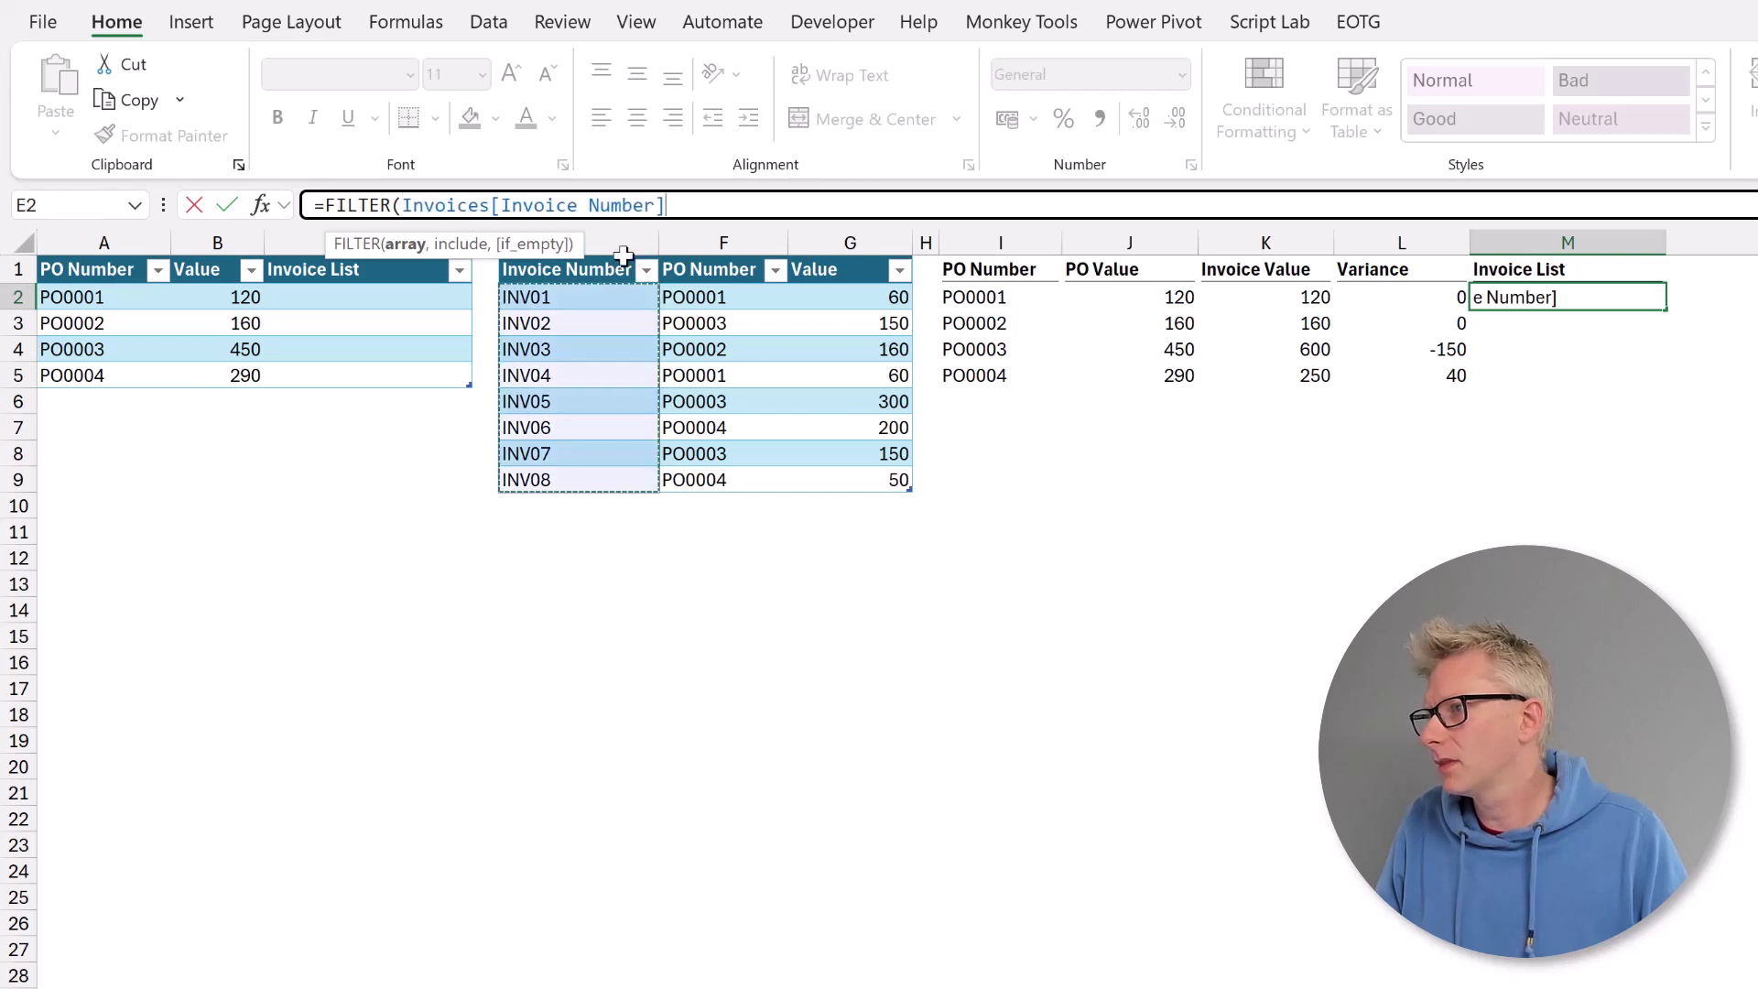
pyautogui.write(',')
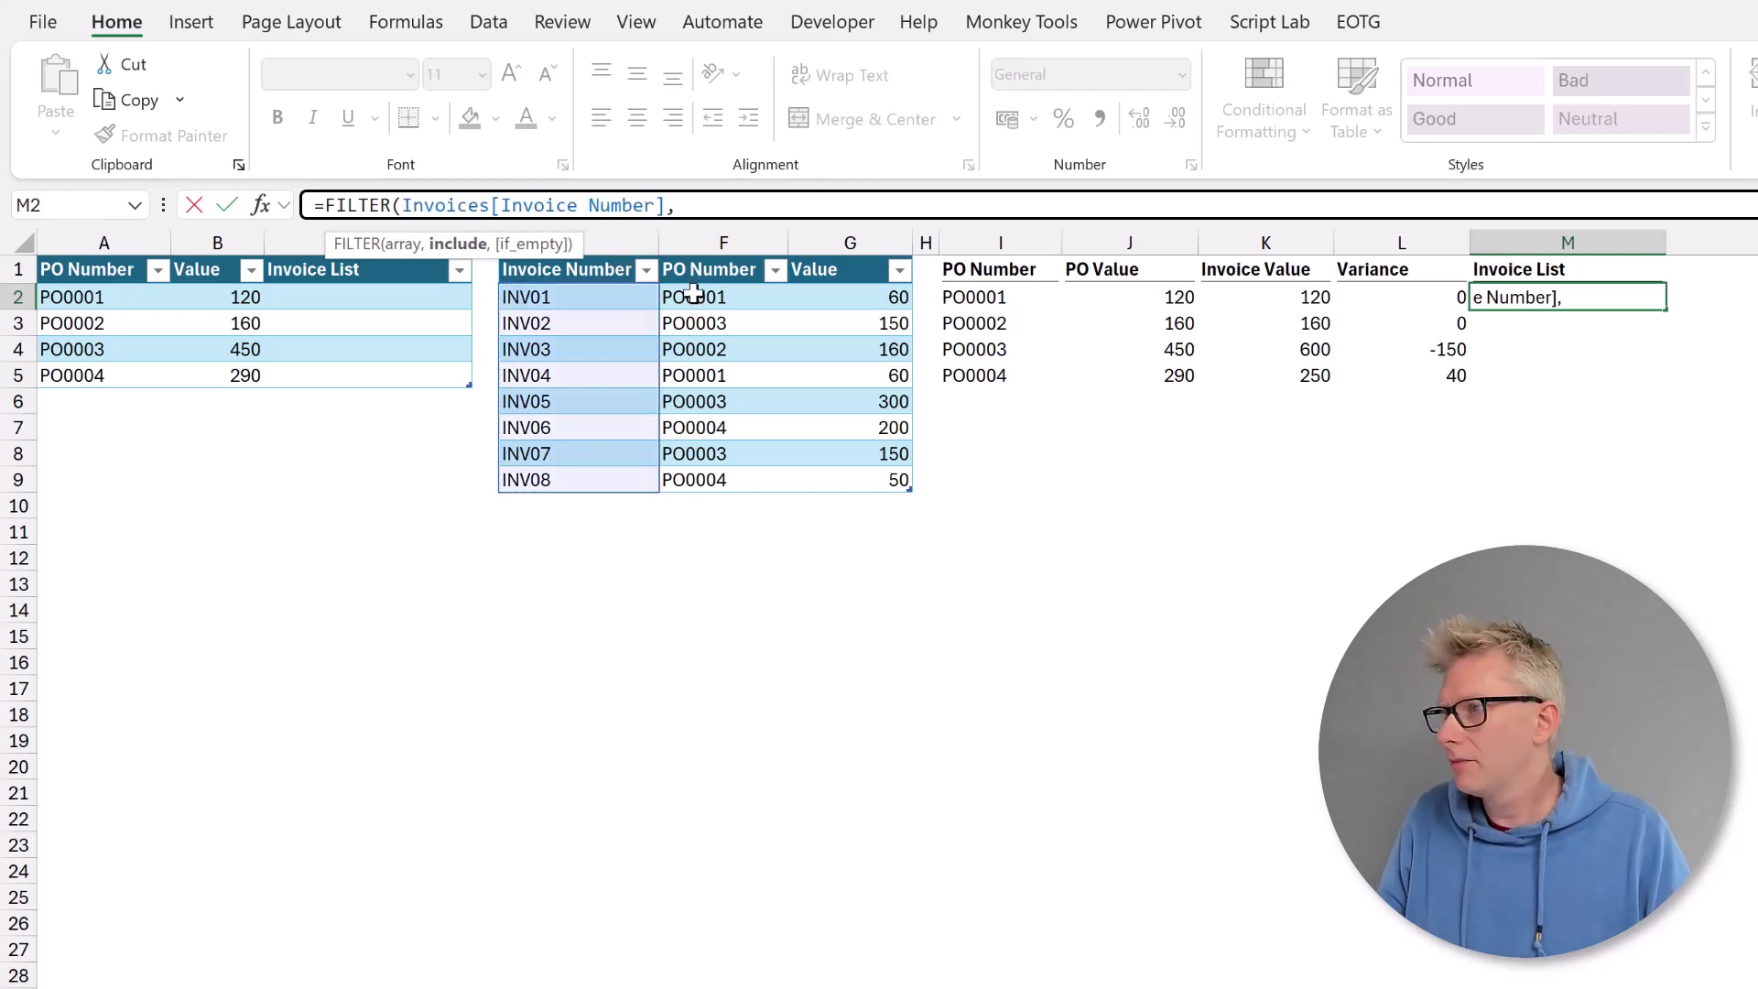
pyautogui.click(726, 254)
pyautogui.write(',')
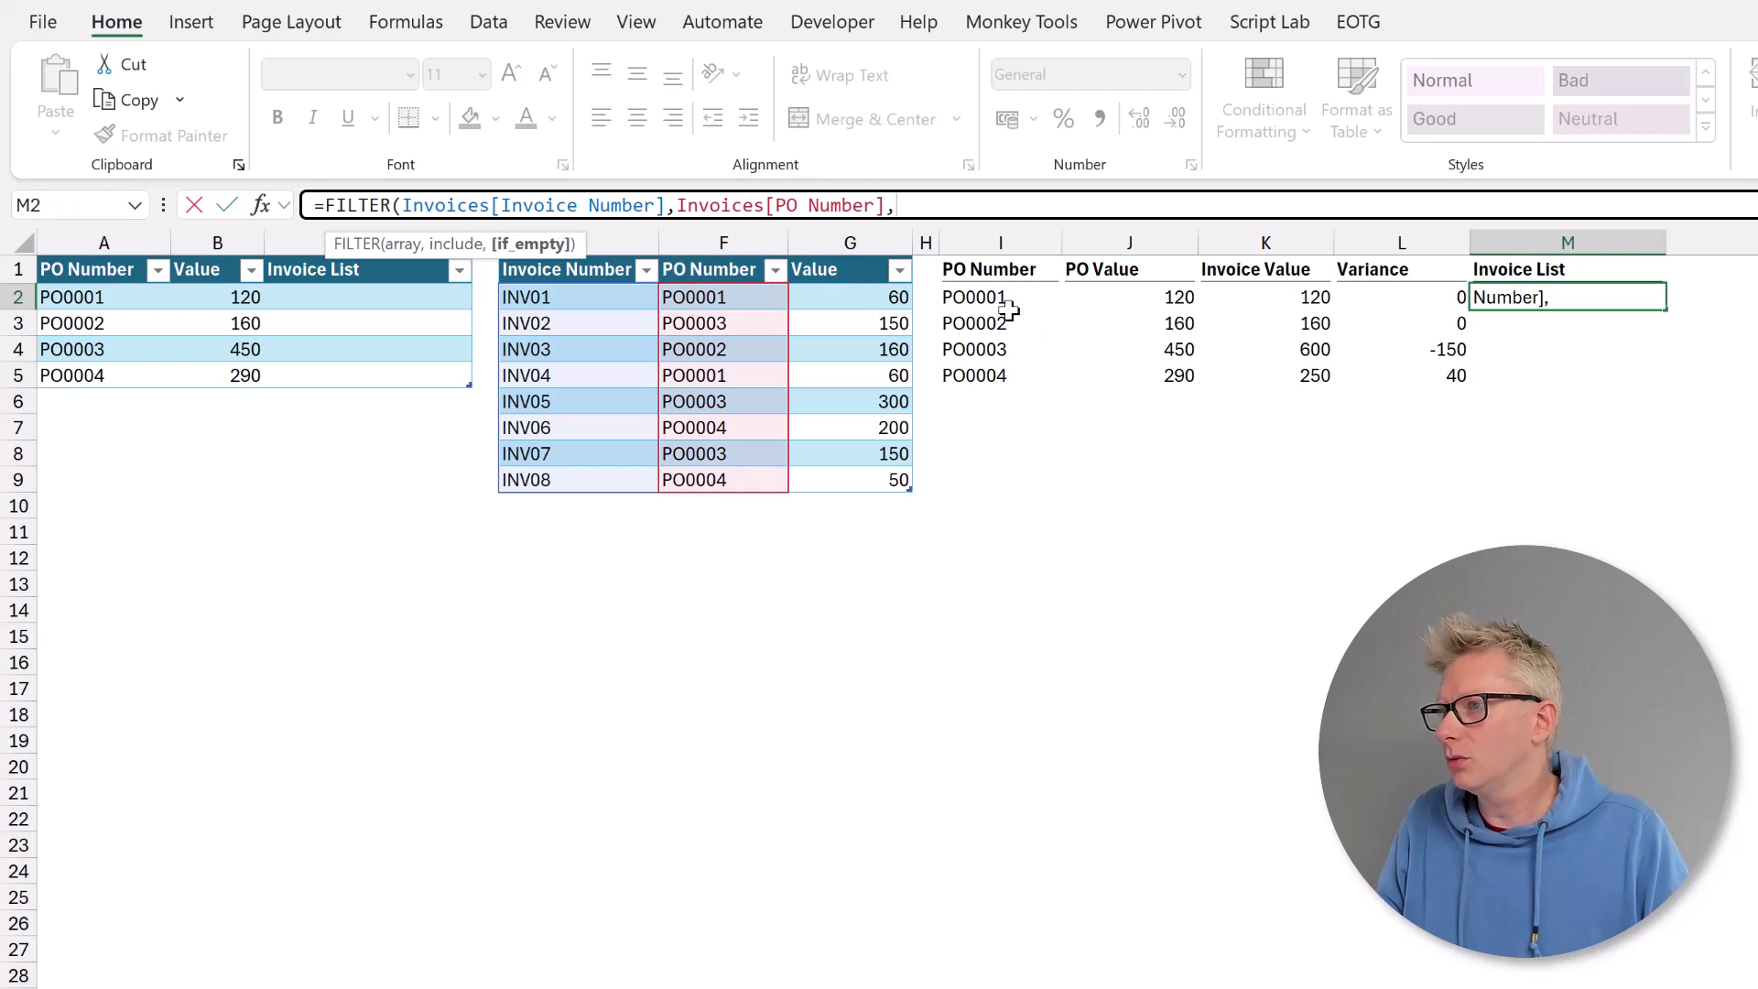
pyautogui.press('BackSpace')
pyautogui.write('=')
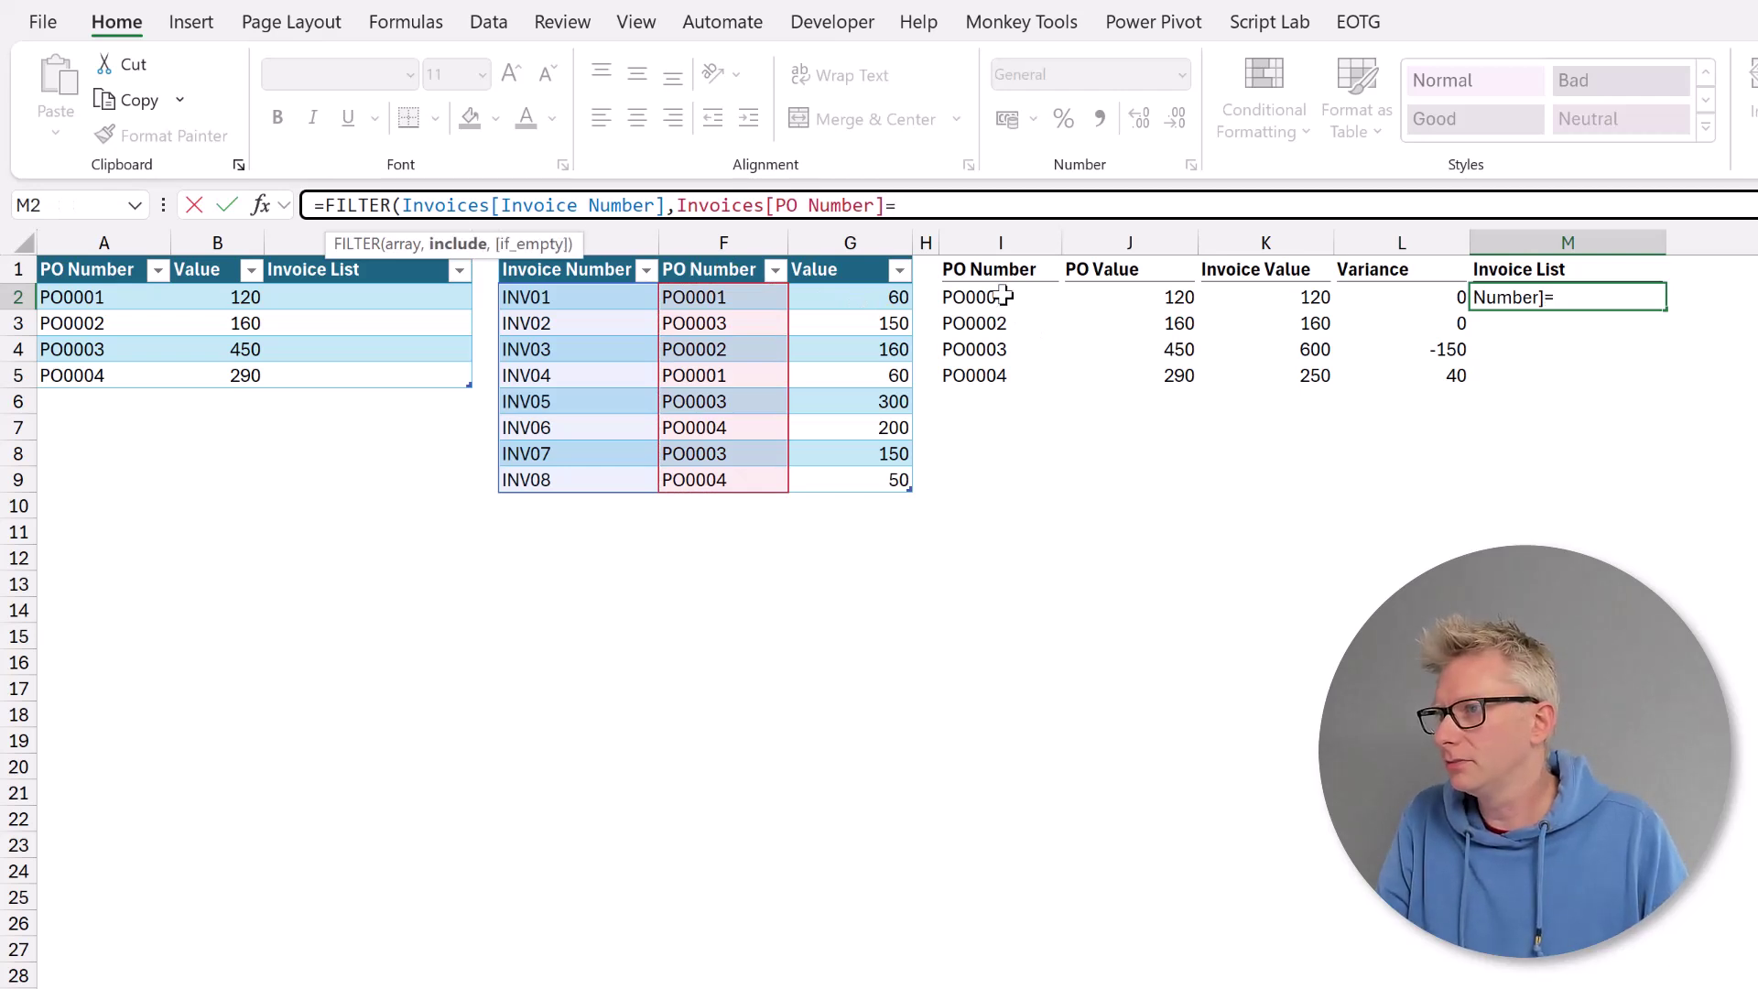
pyautogui.click(1005, 295)
pyautogui.write(')')
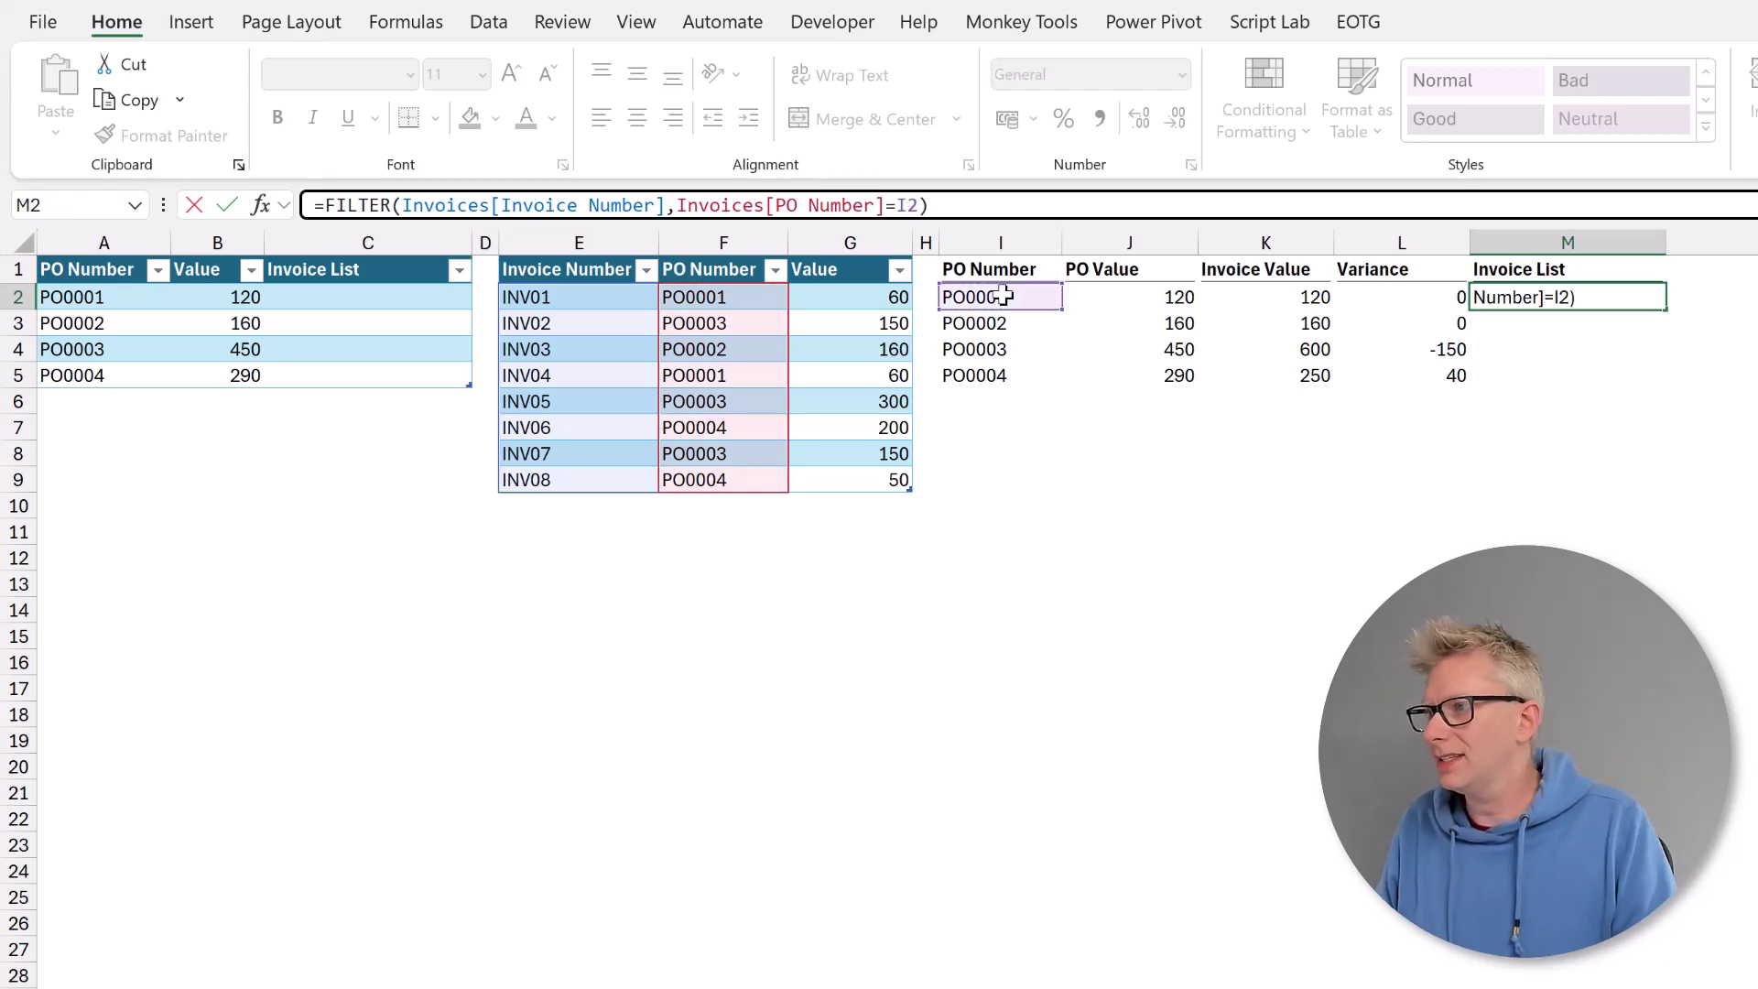
pyautogui.press('Return')
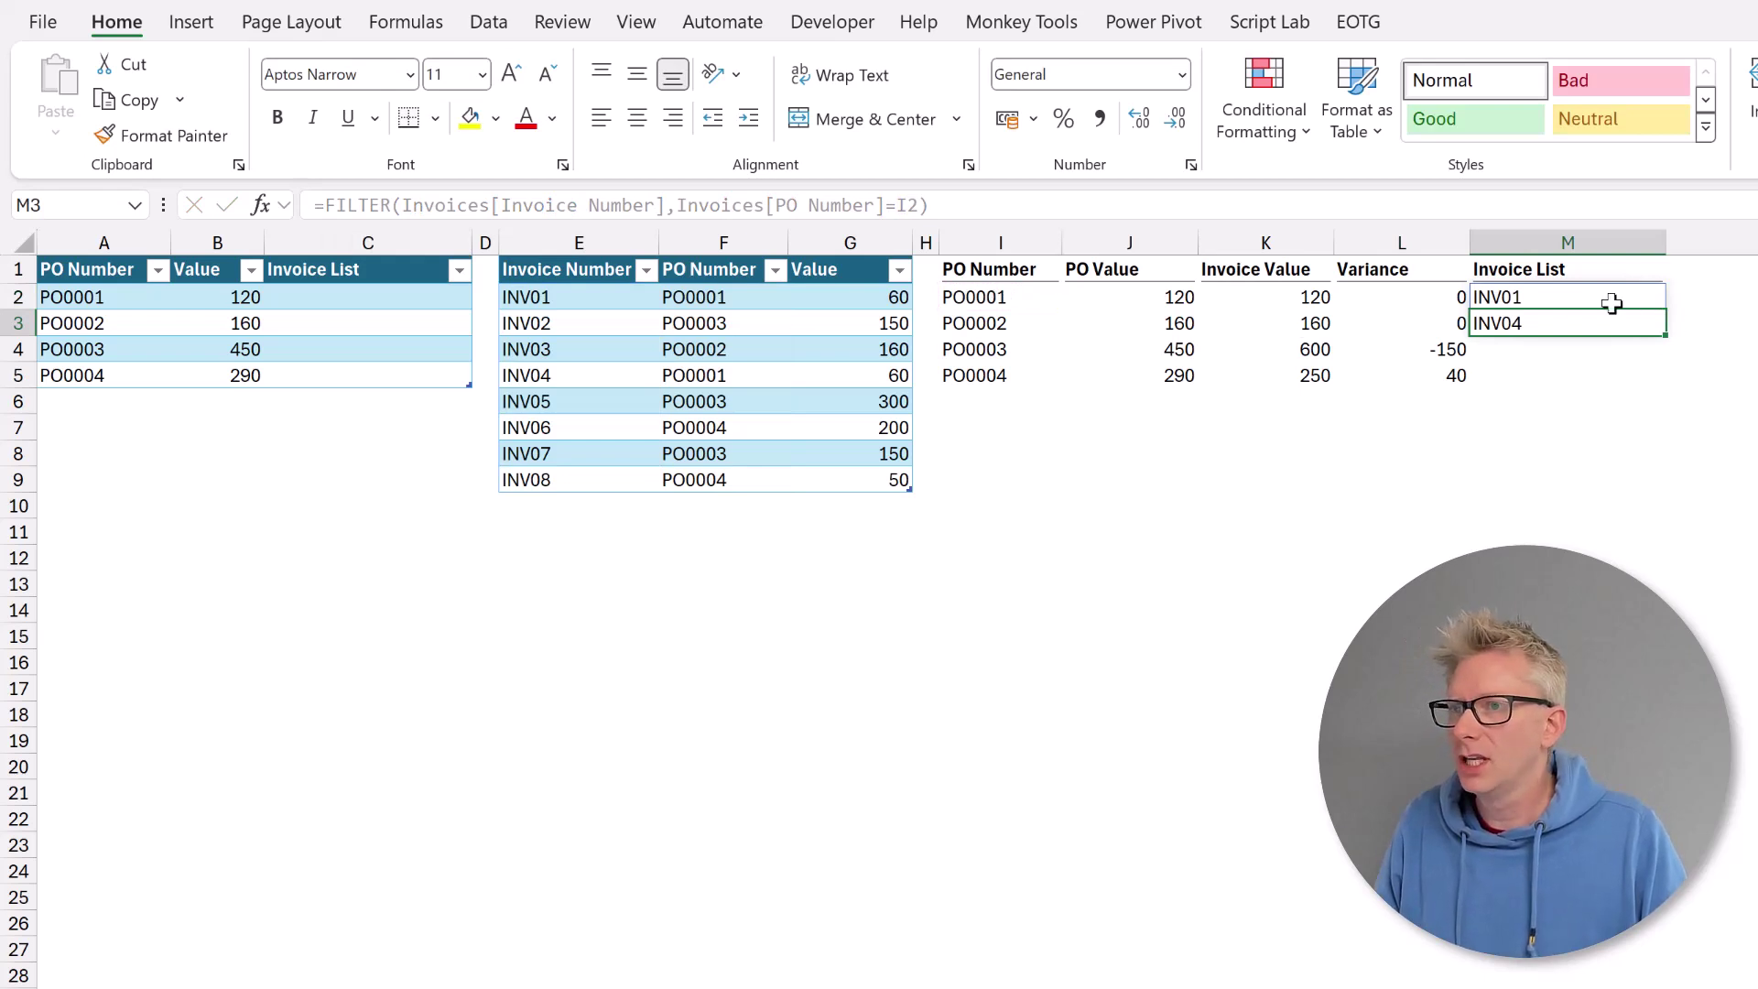
# Verify M2's spilled INV01 and INV04 rows belong to PO0001.
pyautogui.click(1610, 298)
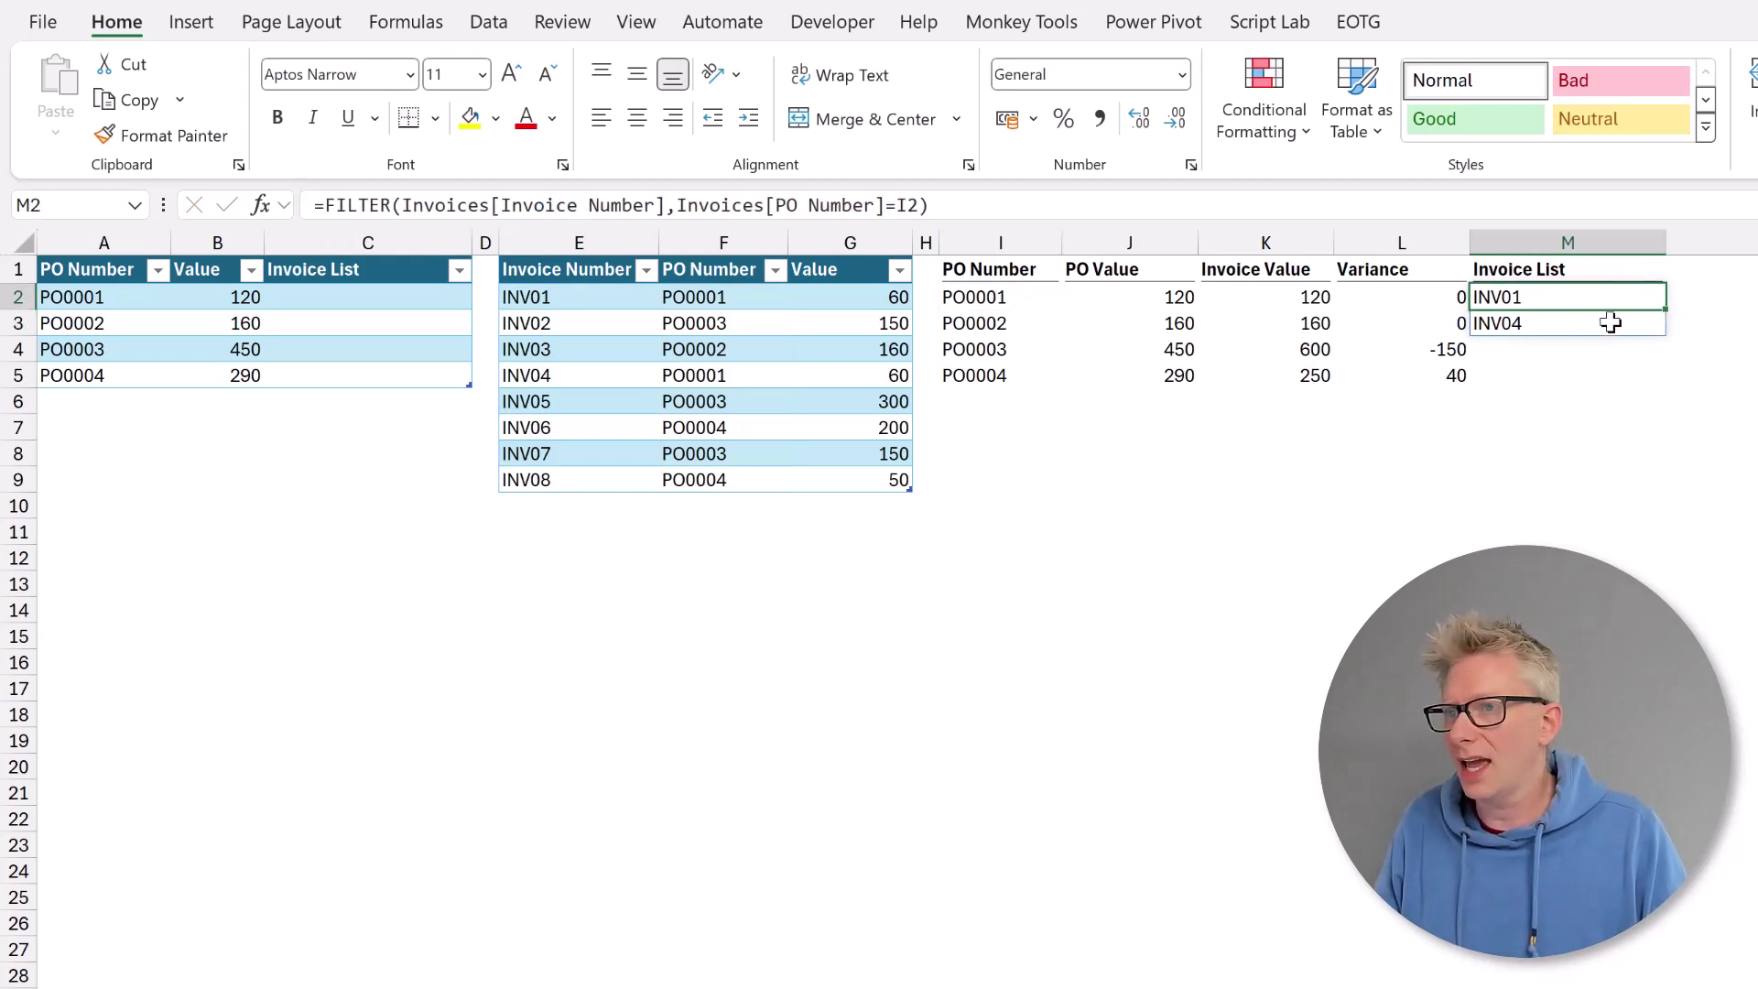
pyautogui.moveTo(606, 296); pyautogui.dragTo(675, 295)
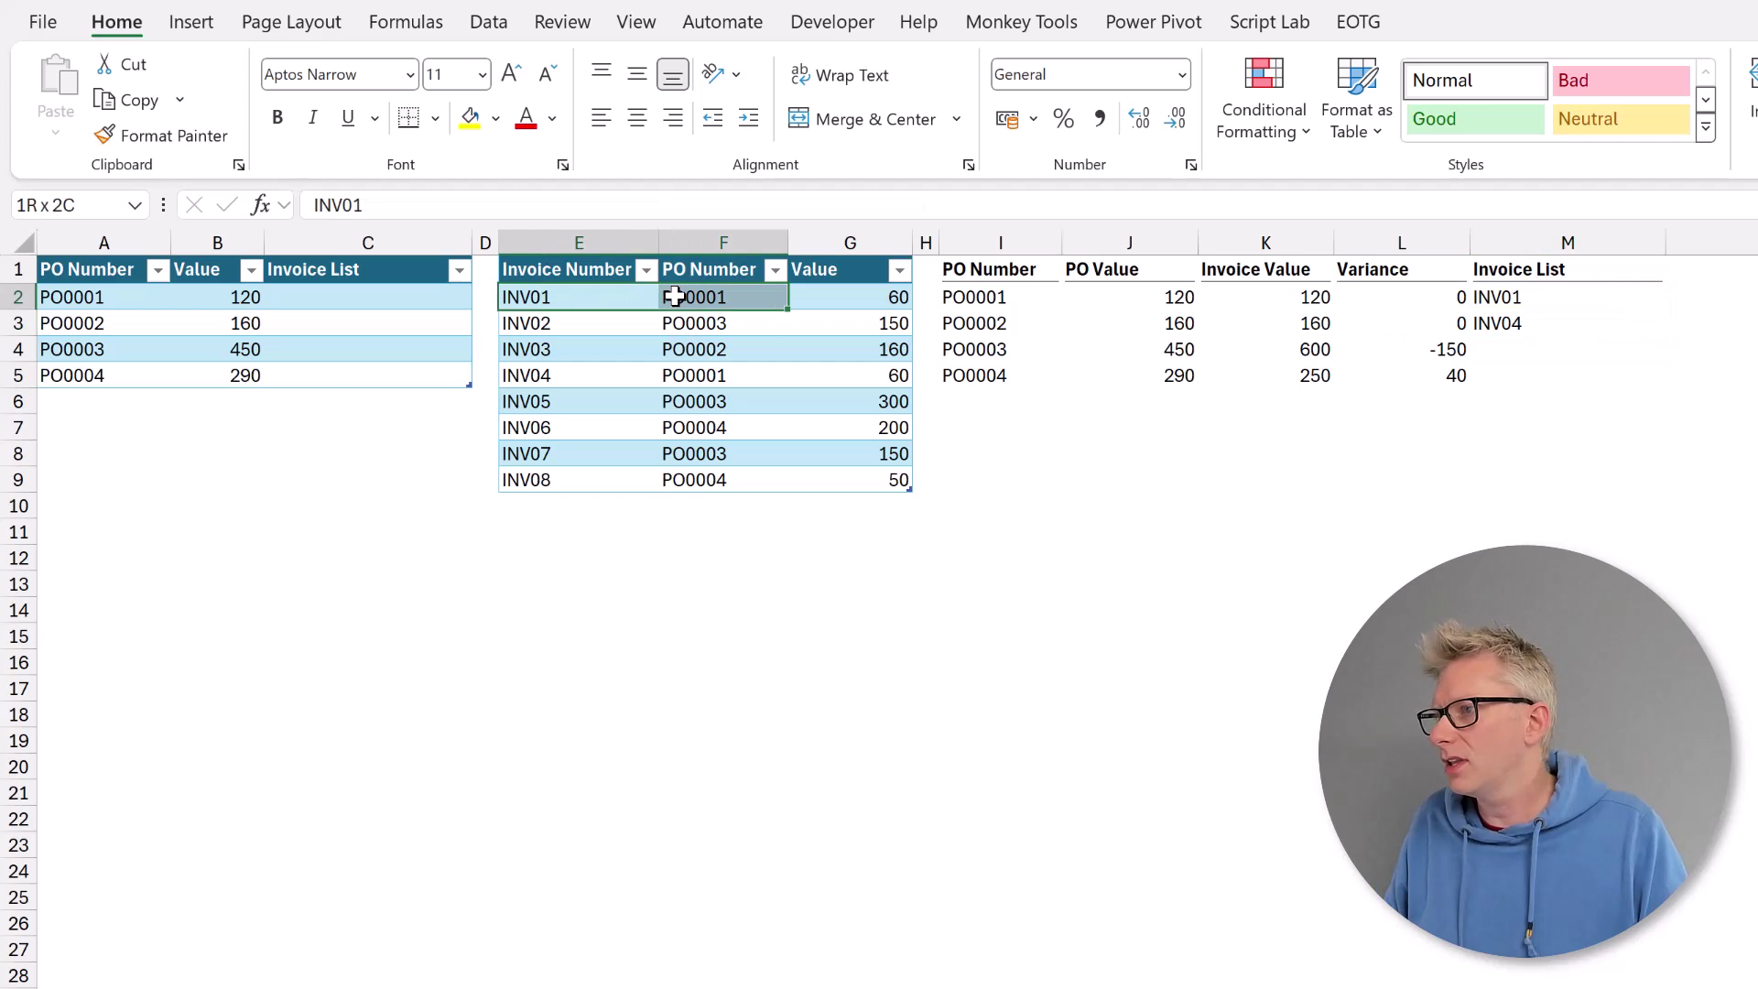
pyautogui.keyDown('ctrl'); pyautogui.moveTo(548, 375); pyautogui.dragTo(676, 376); pyautogui.keyUp('ctrl')
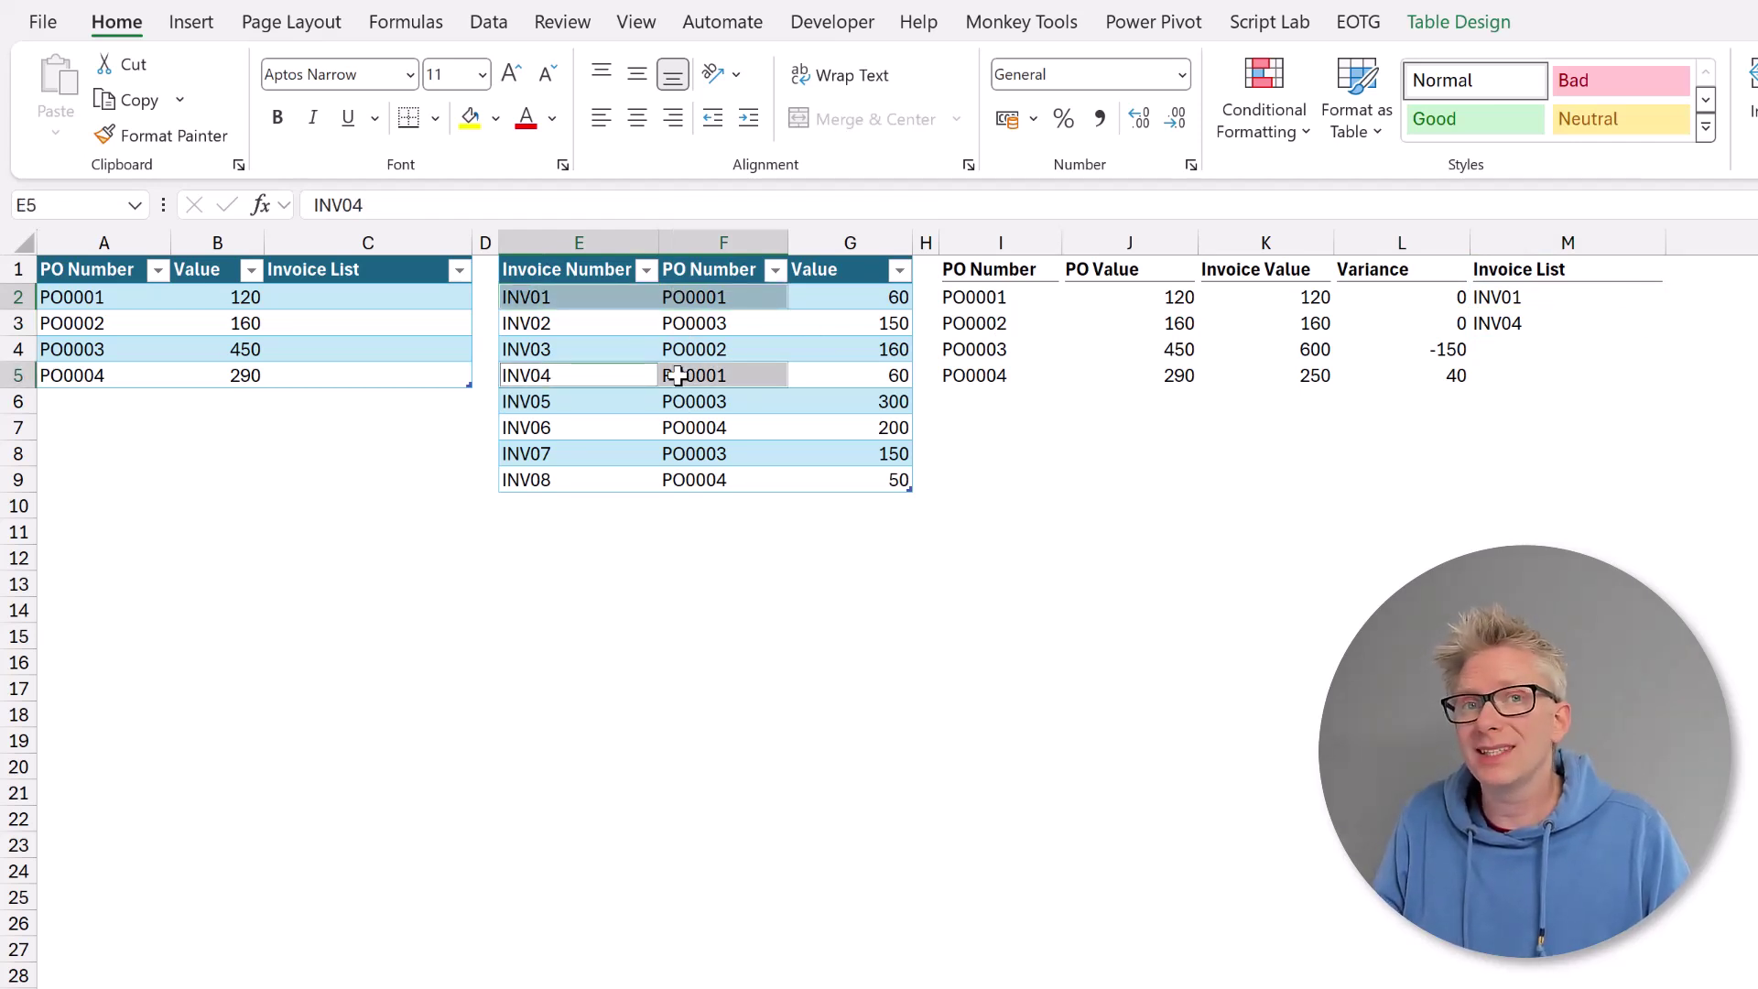
# Wrap M2's FILTER in TEXTJOIN(", ",TRUE, …) so it shows INV01, INV04.
pyautogui.click(1504, 296)
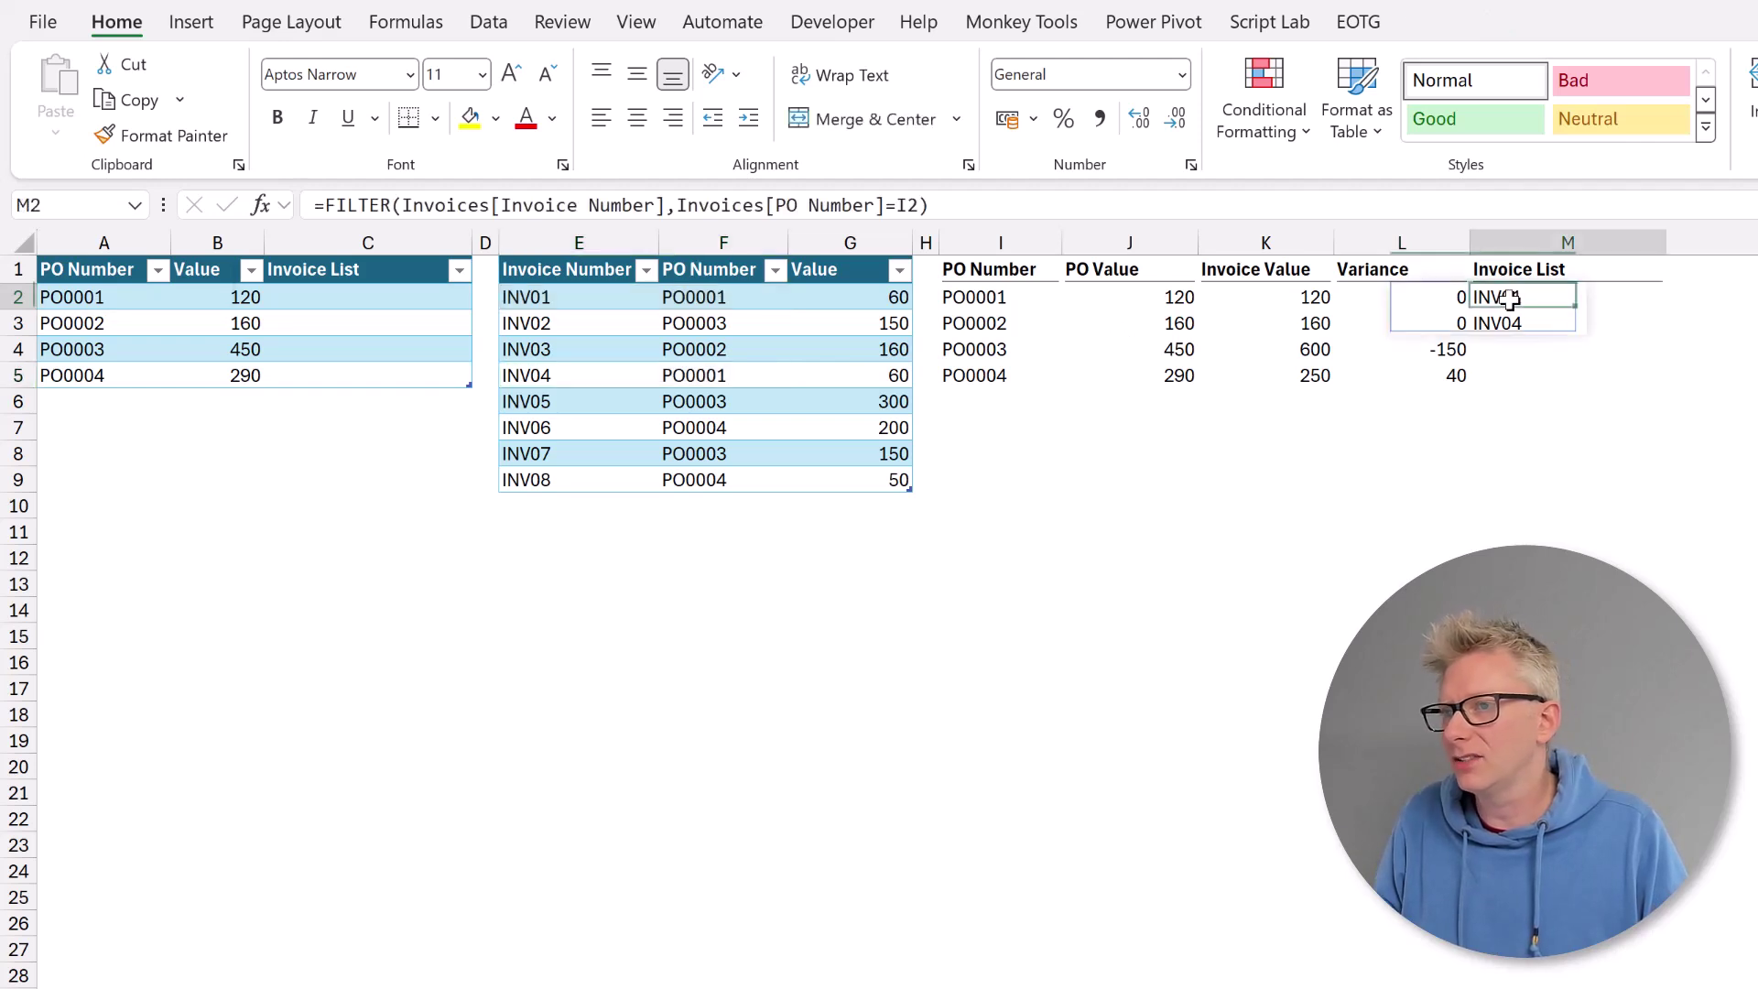
pyautogui.click(322, 204)
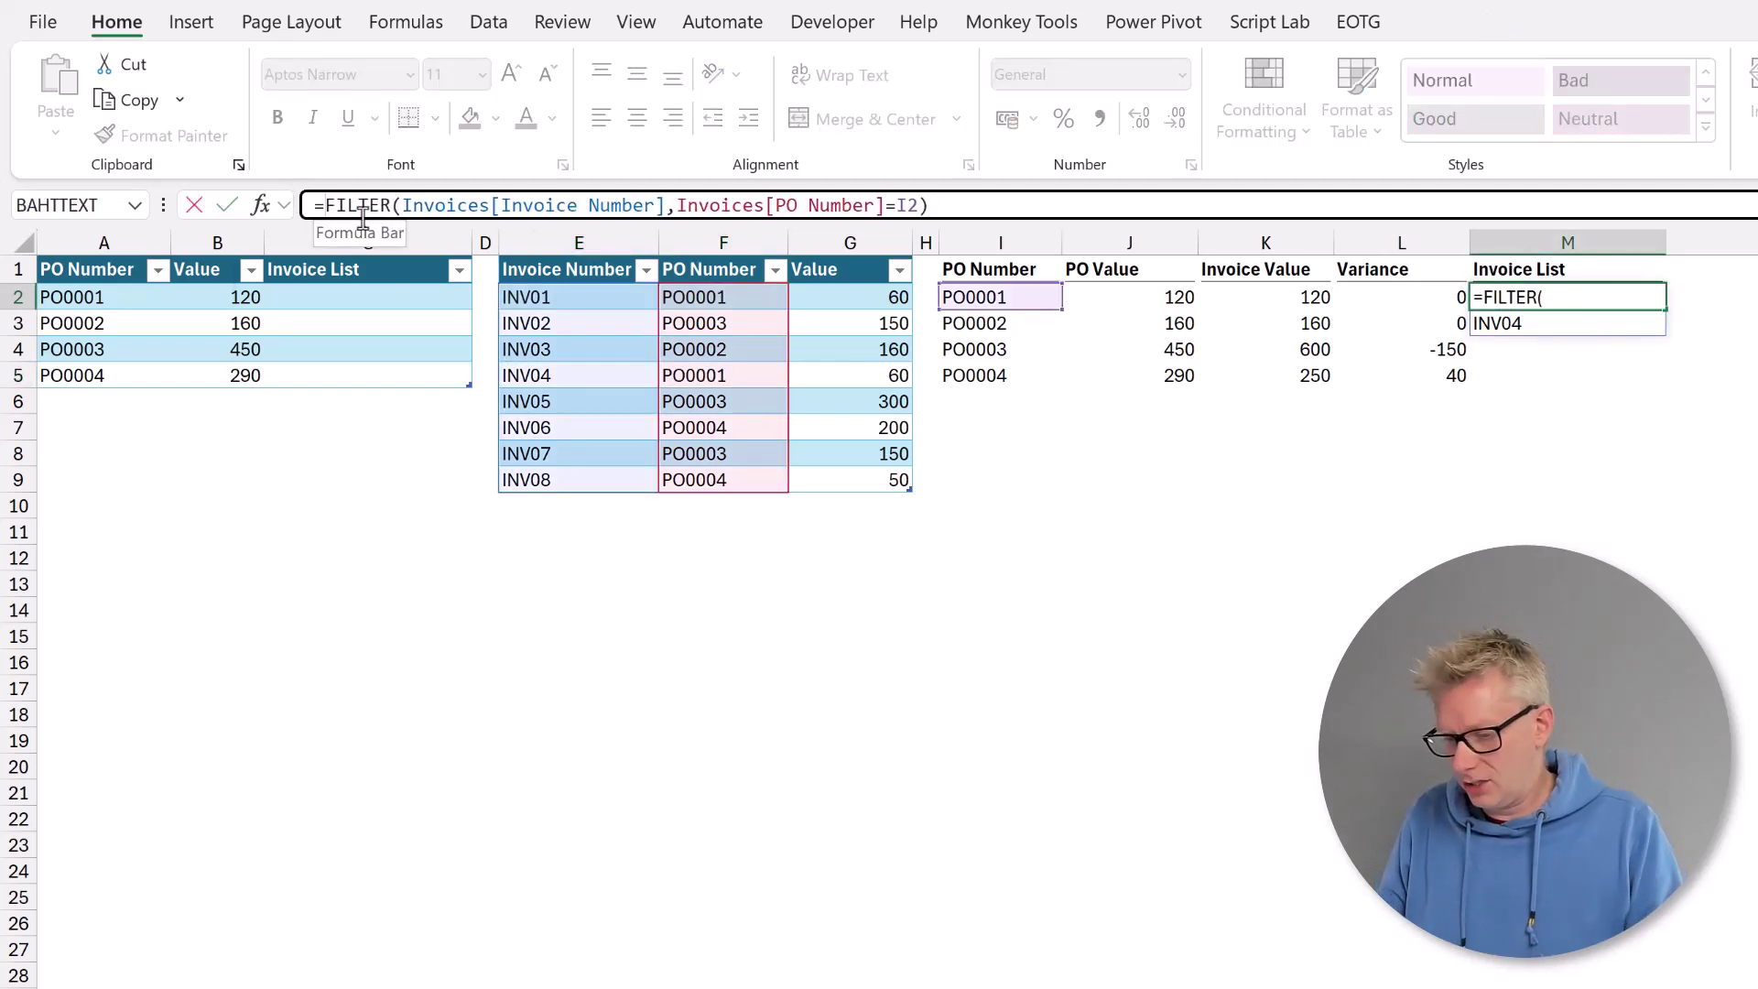
pyautogui.write('TEXTJOIN')
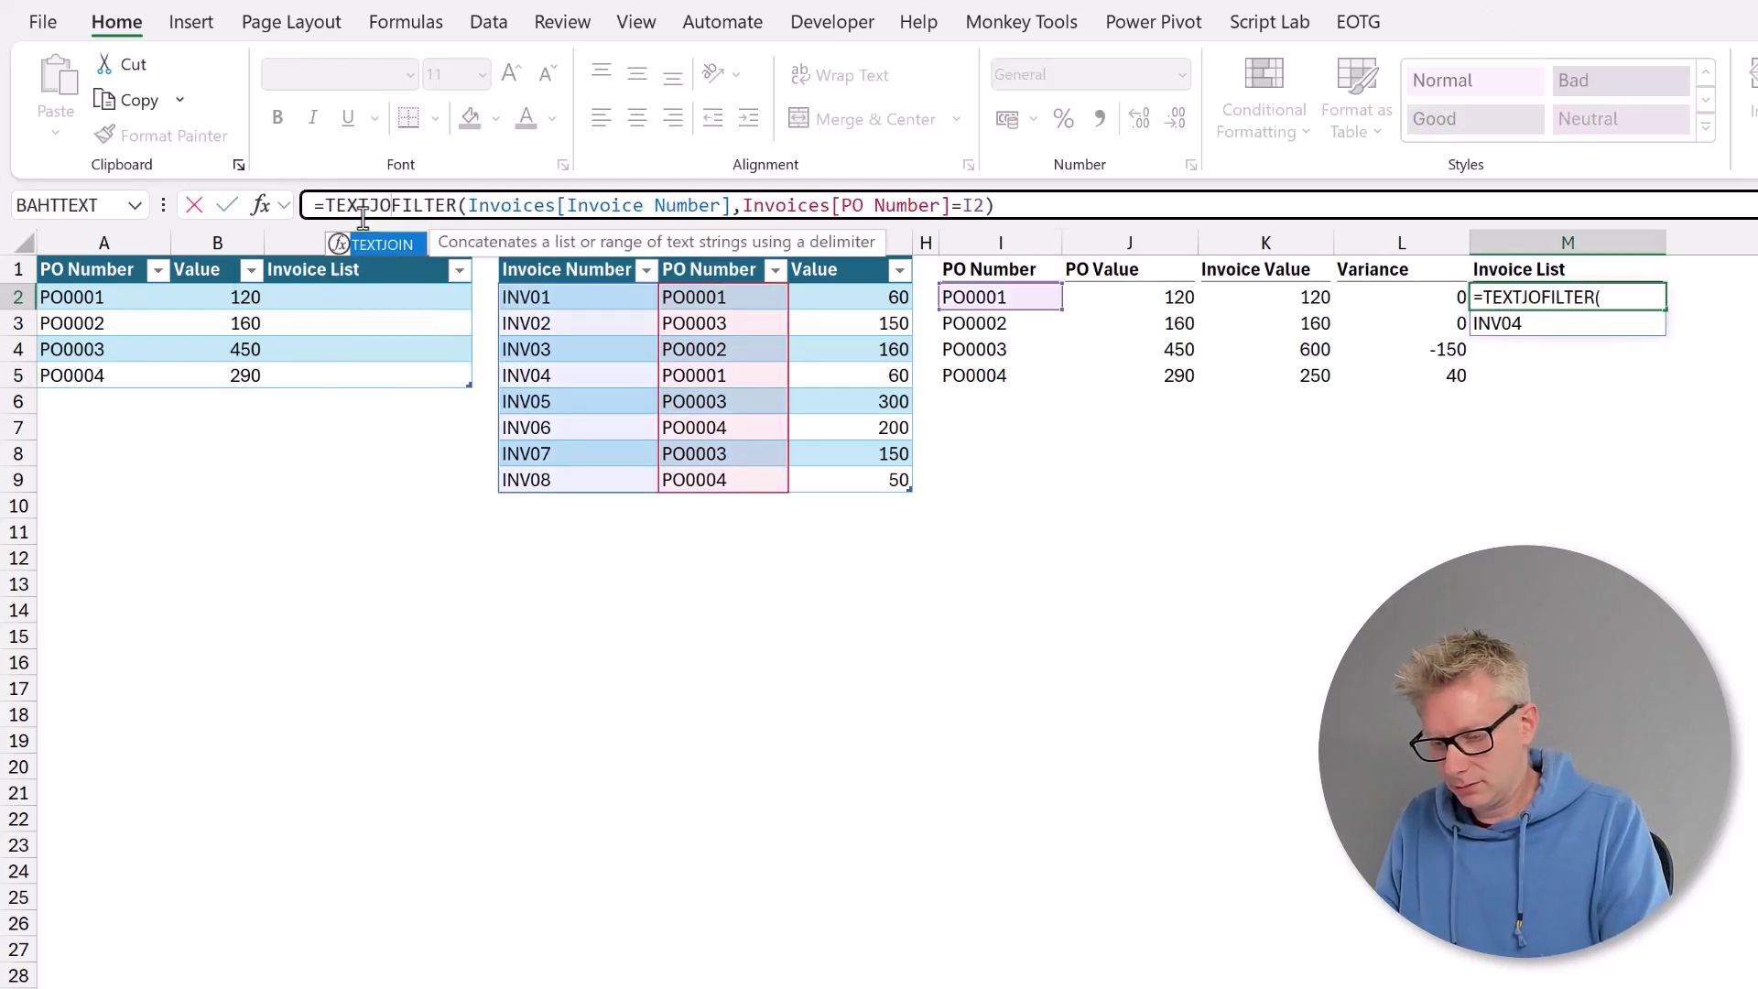
pyautogui.write('(')
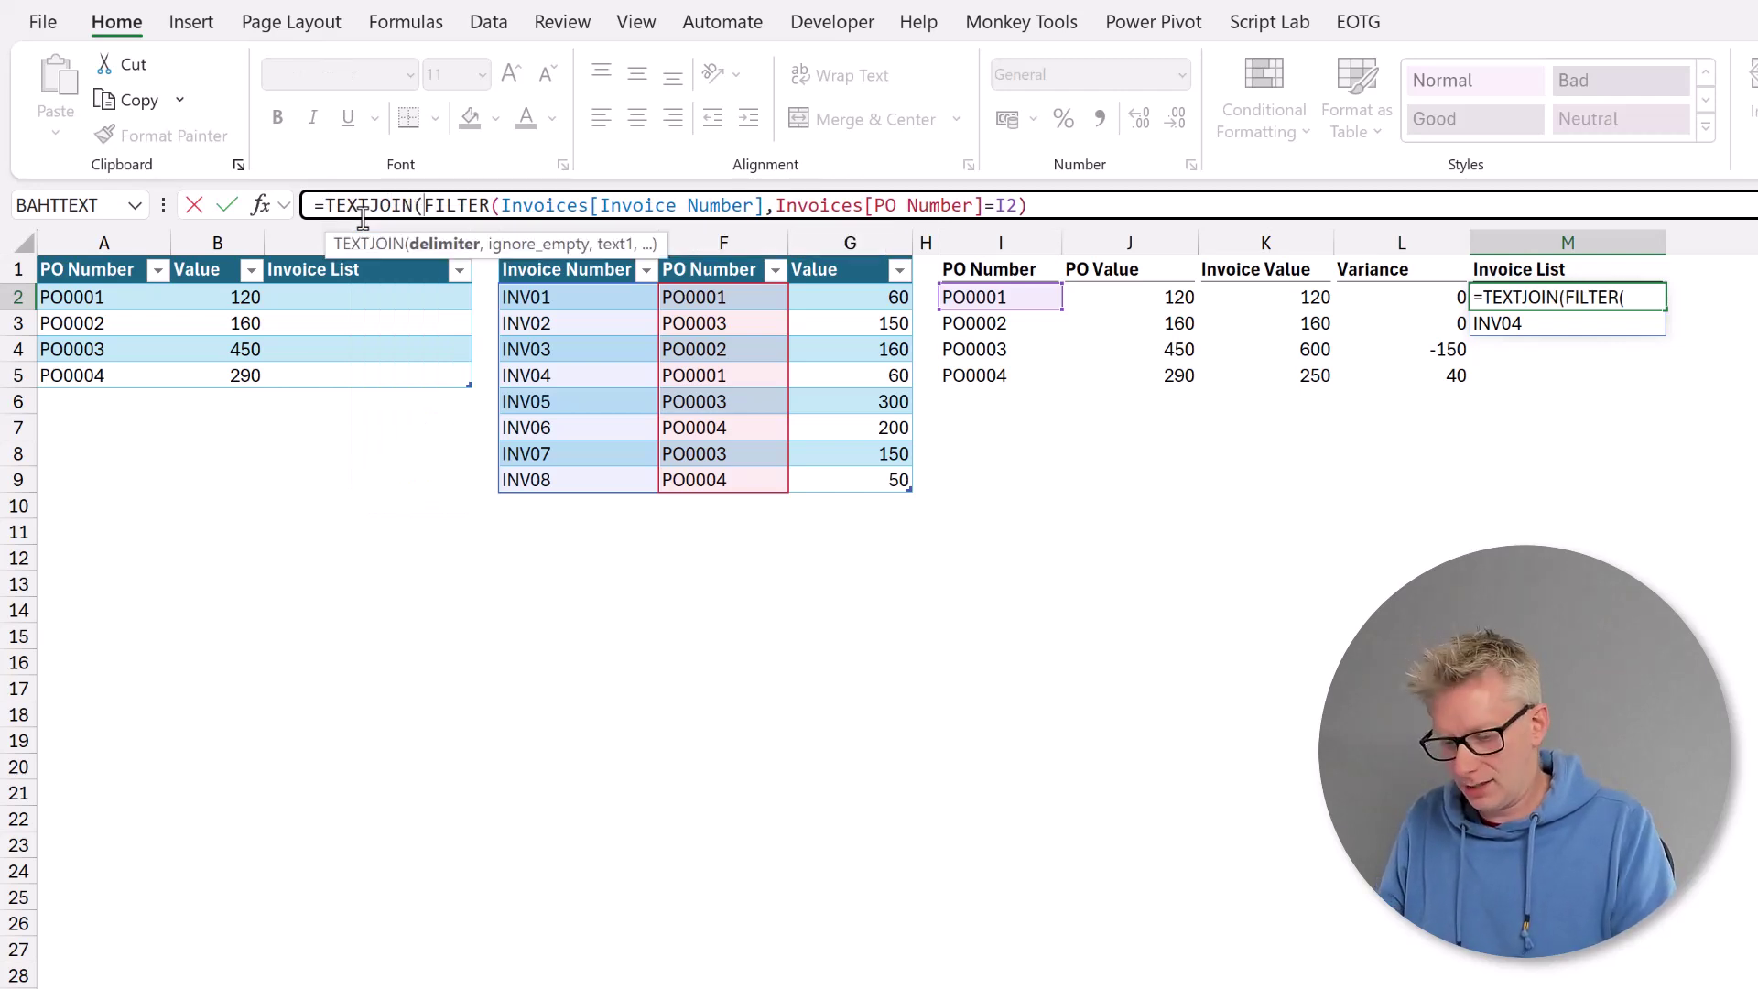
pyautogui.write('",')
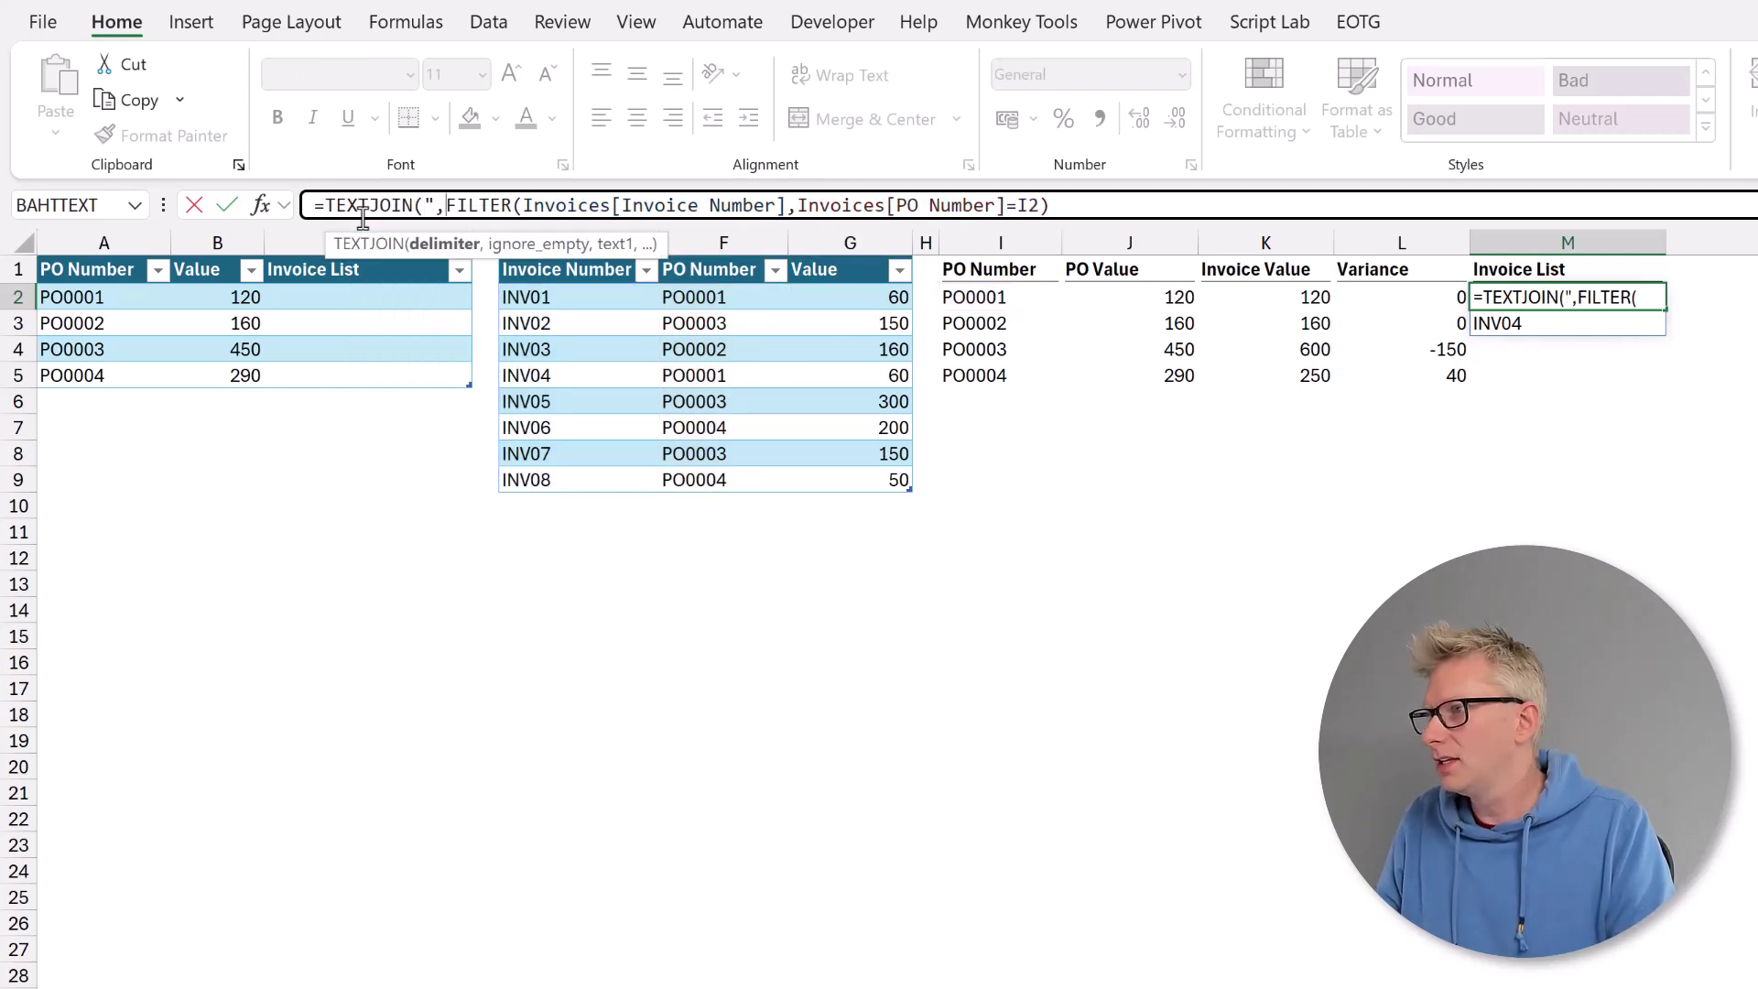
pyautogui.write(' ",')
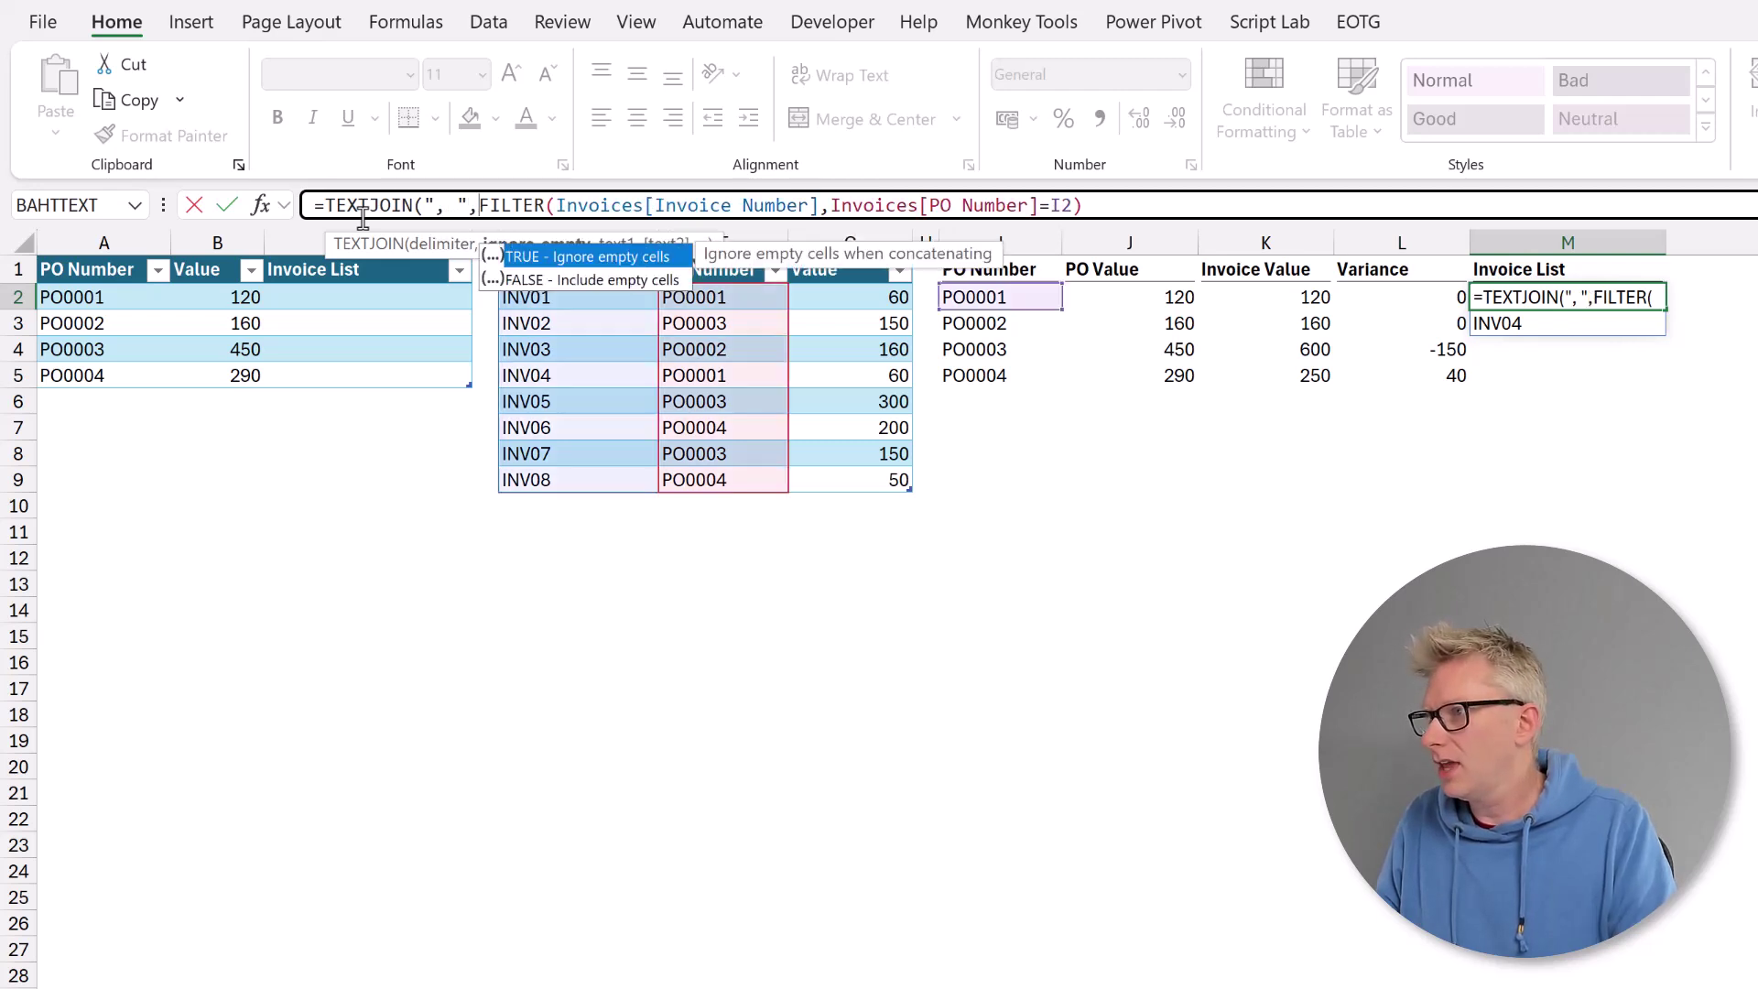
pyautogui.write('TRUE,')
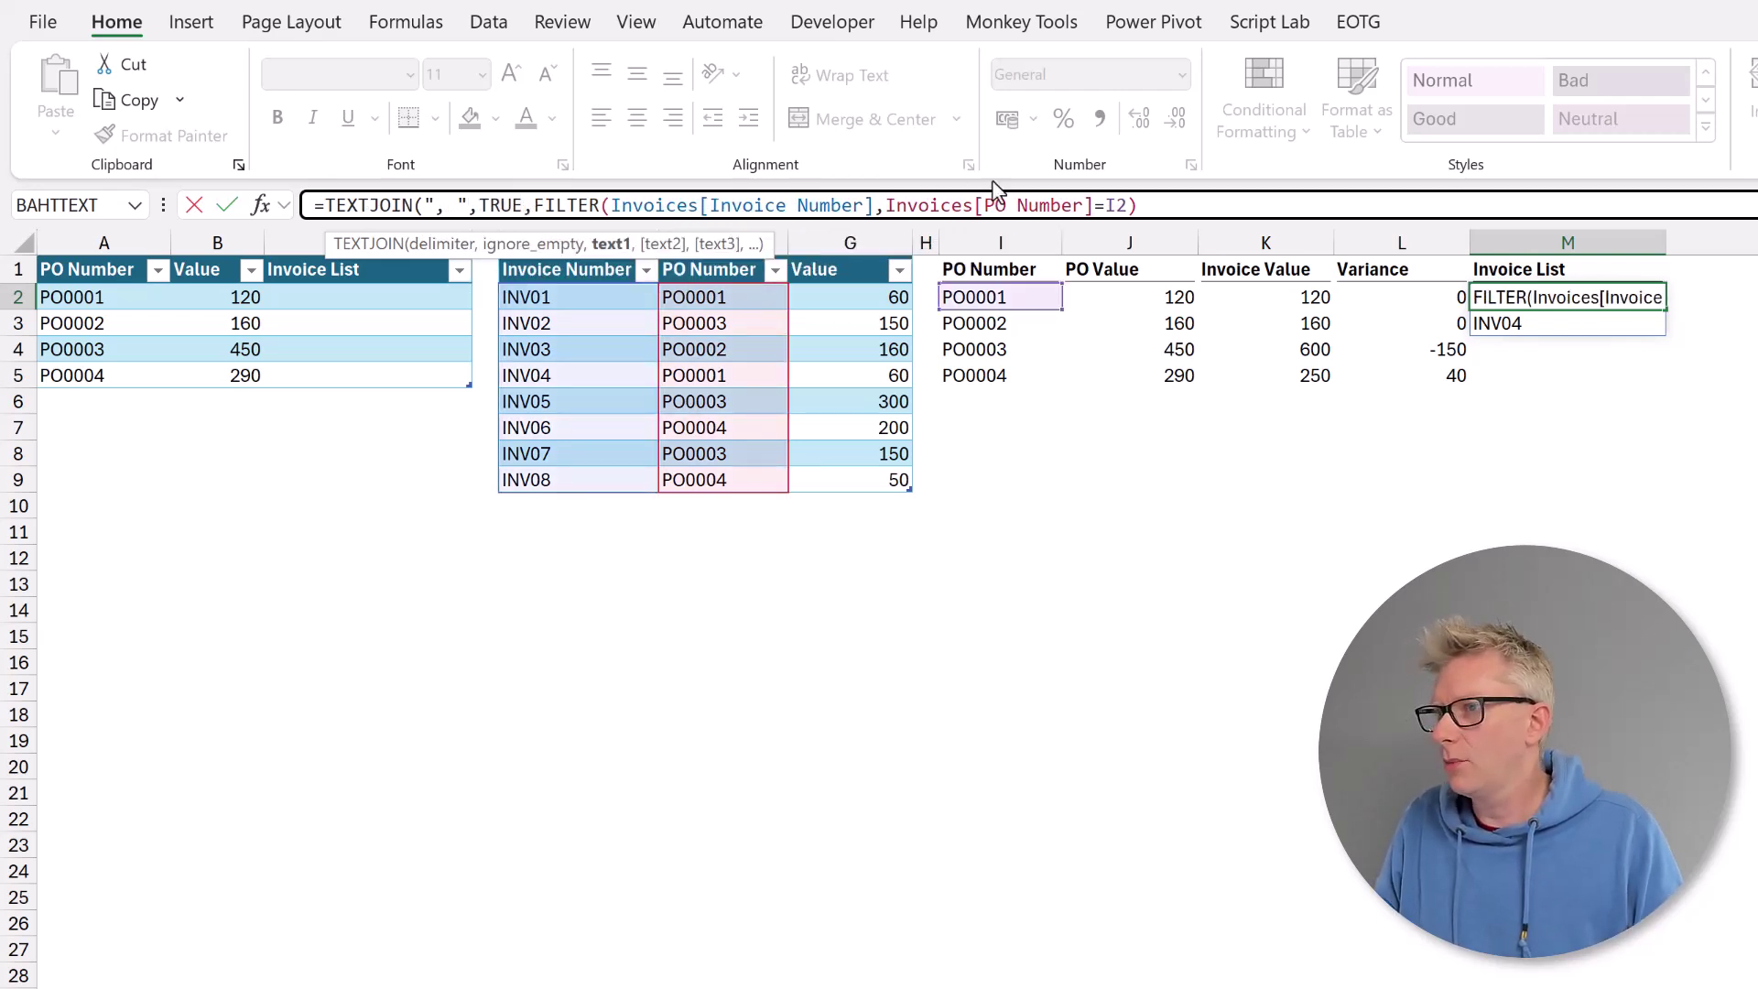
pyautogui.click(1160, 206)
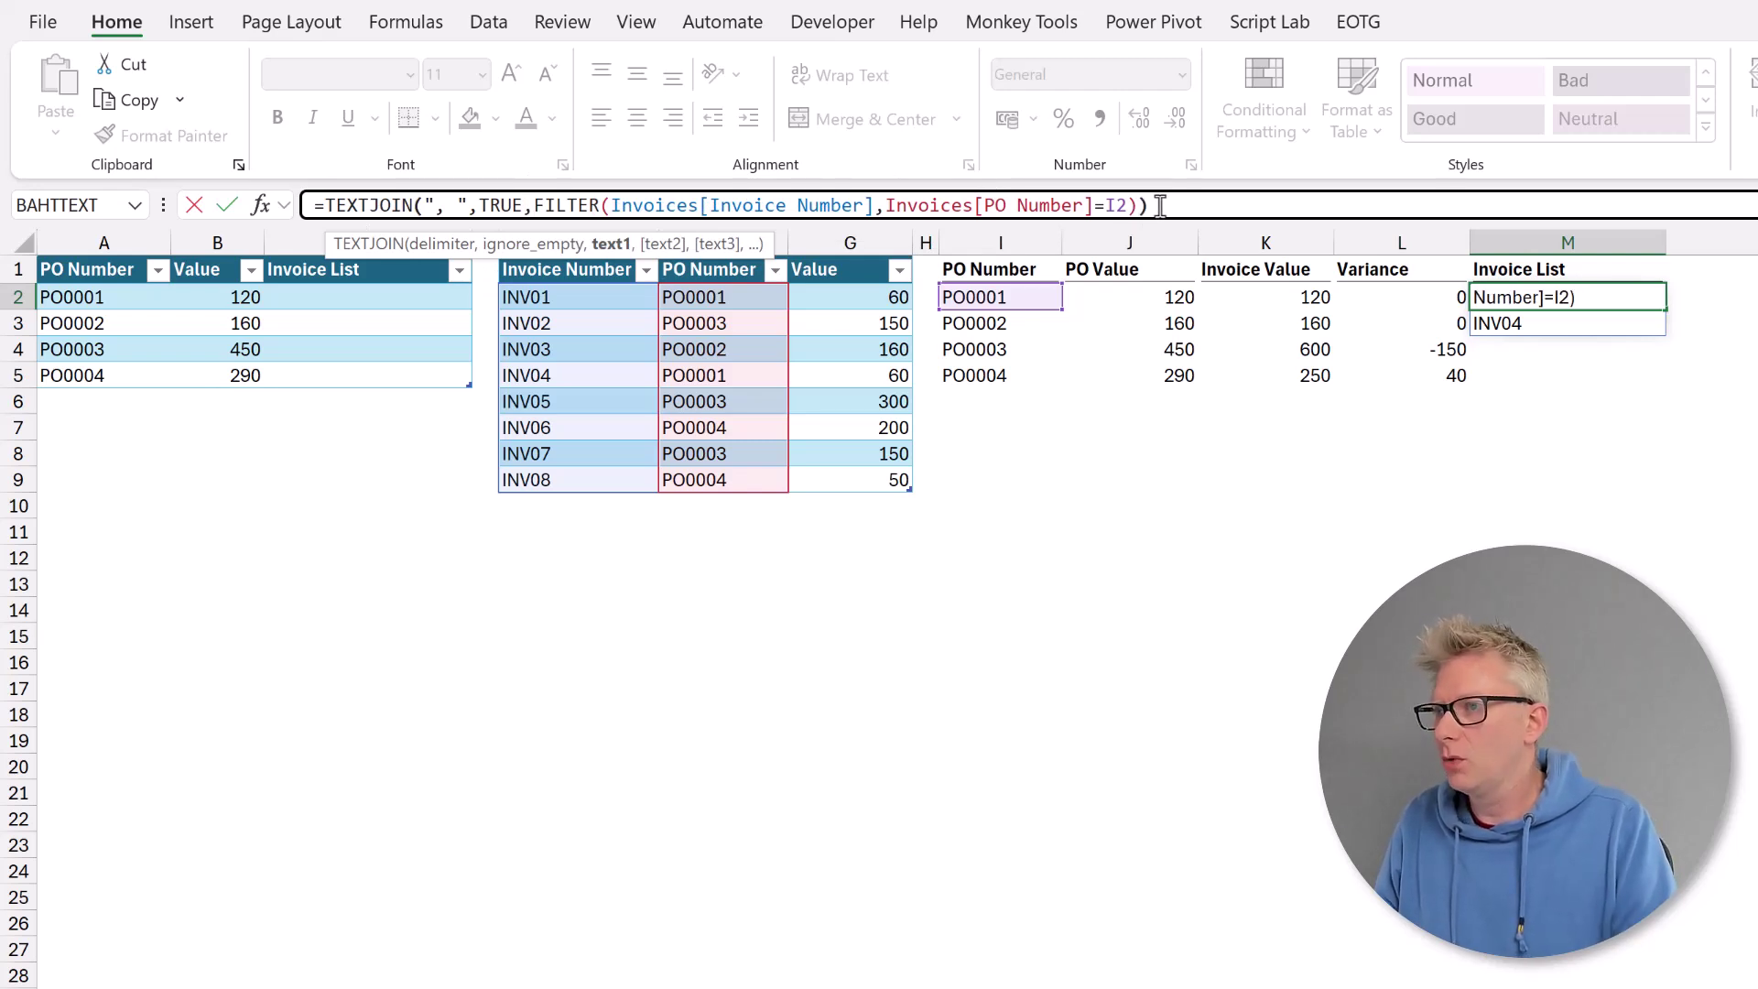
pyautogui.write(')')
pyautogui.press('Return')
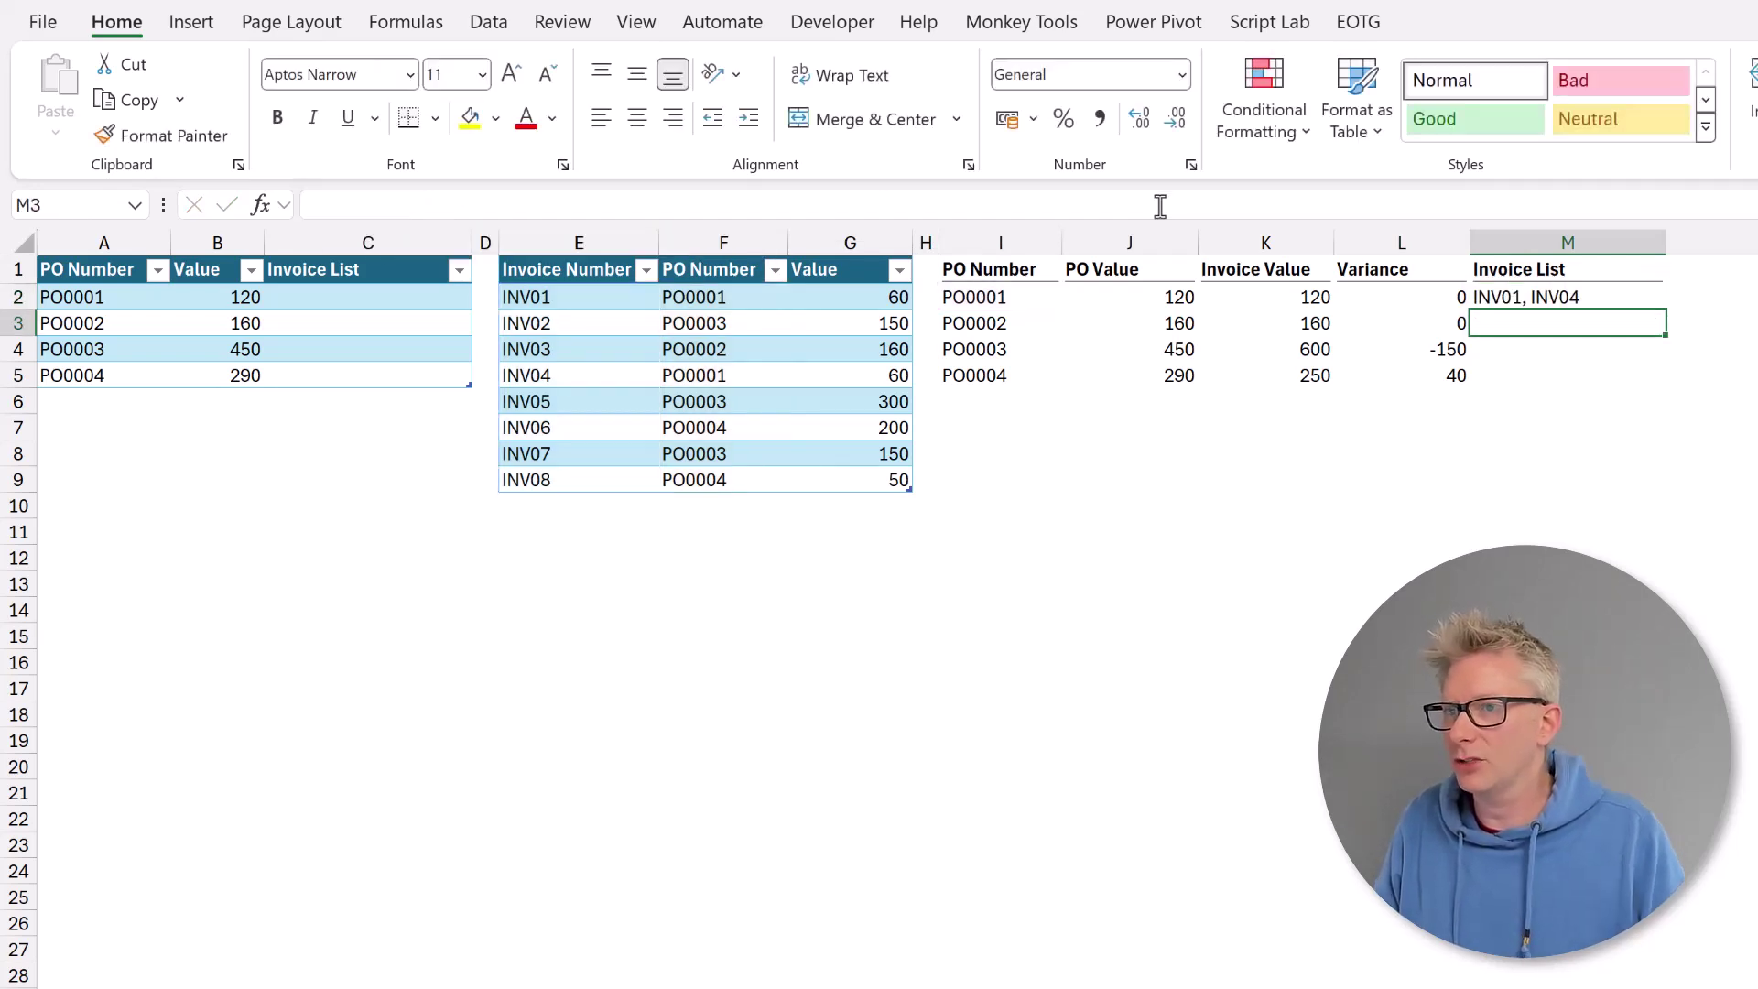
# Change M2's FILTER condition from I2 to the spilled reference I2#, producing #N/A.
pyautogui.click(1548, 301)
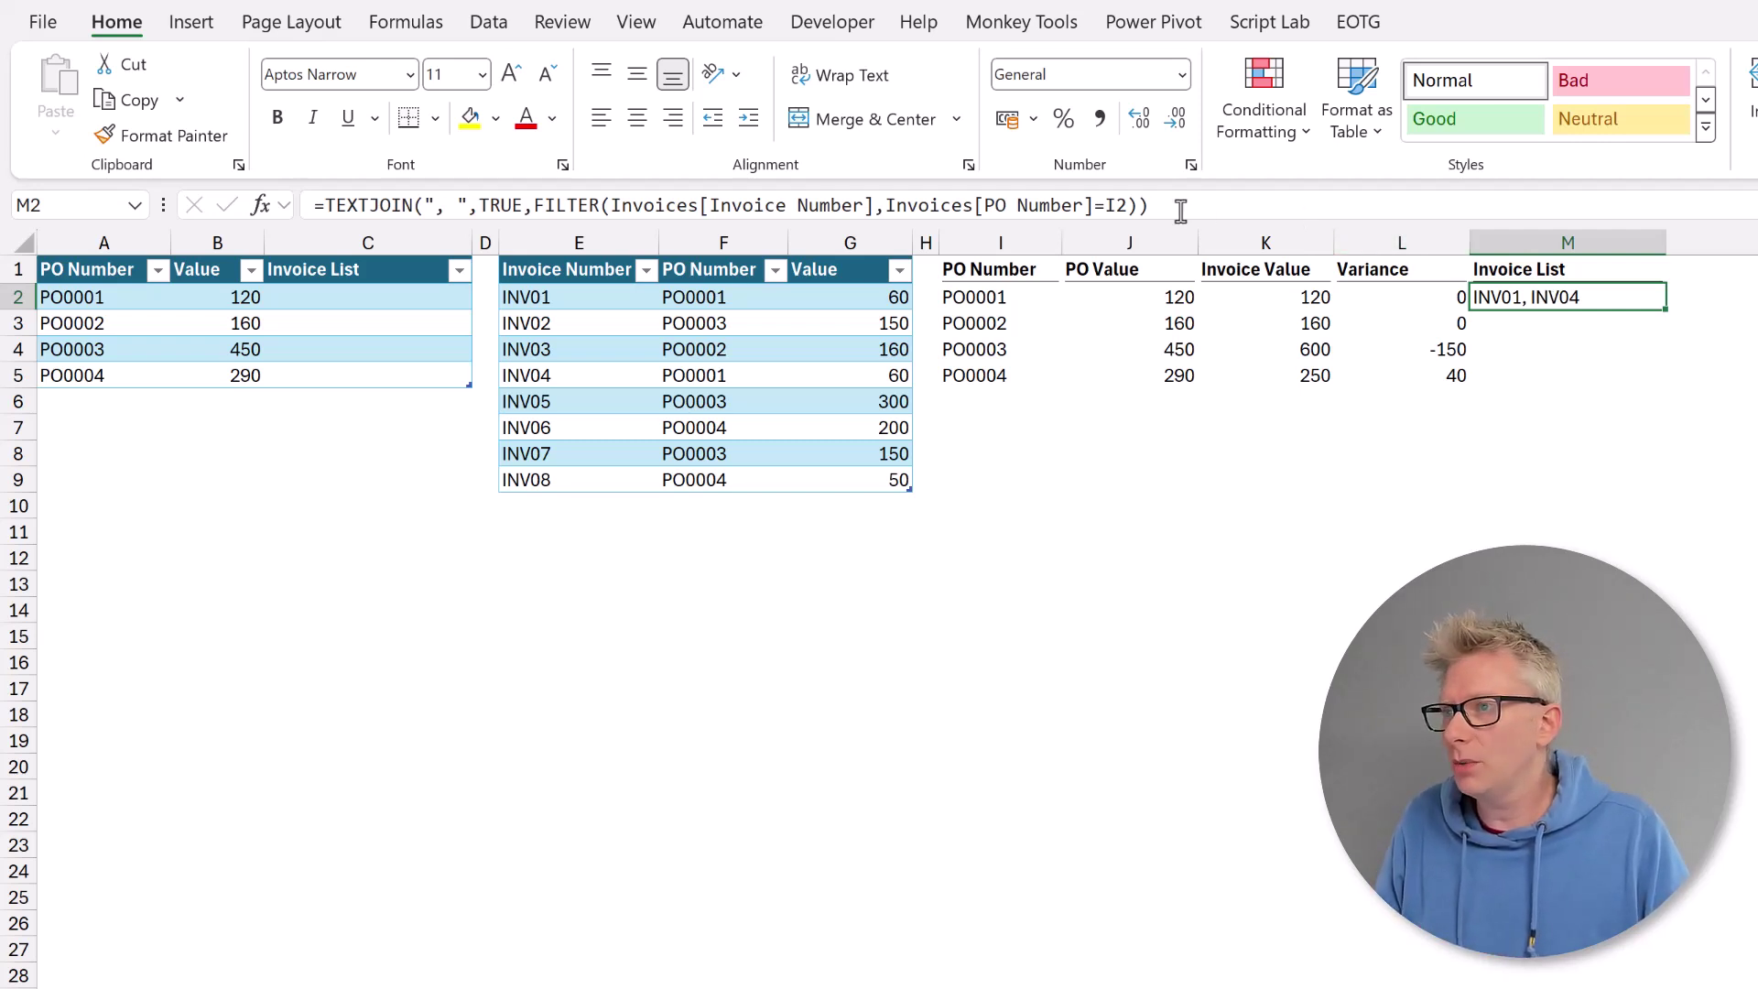
pyautogui.click(1131, 207)
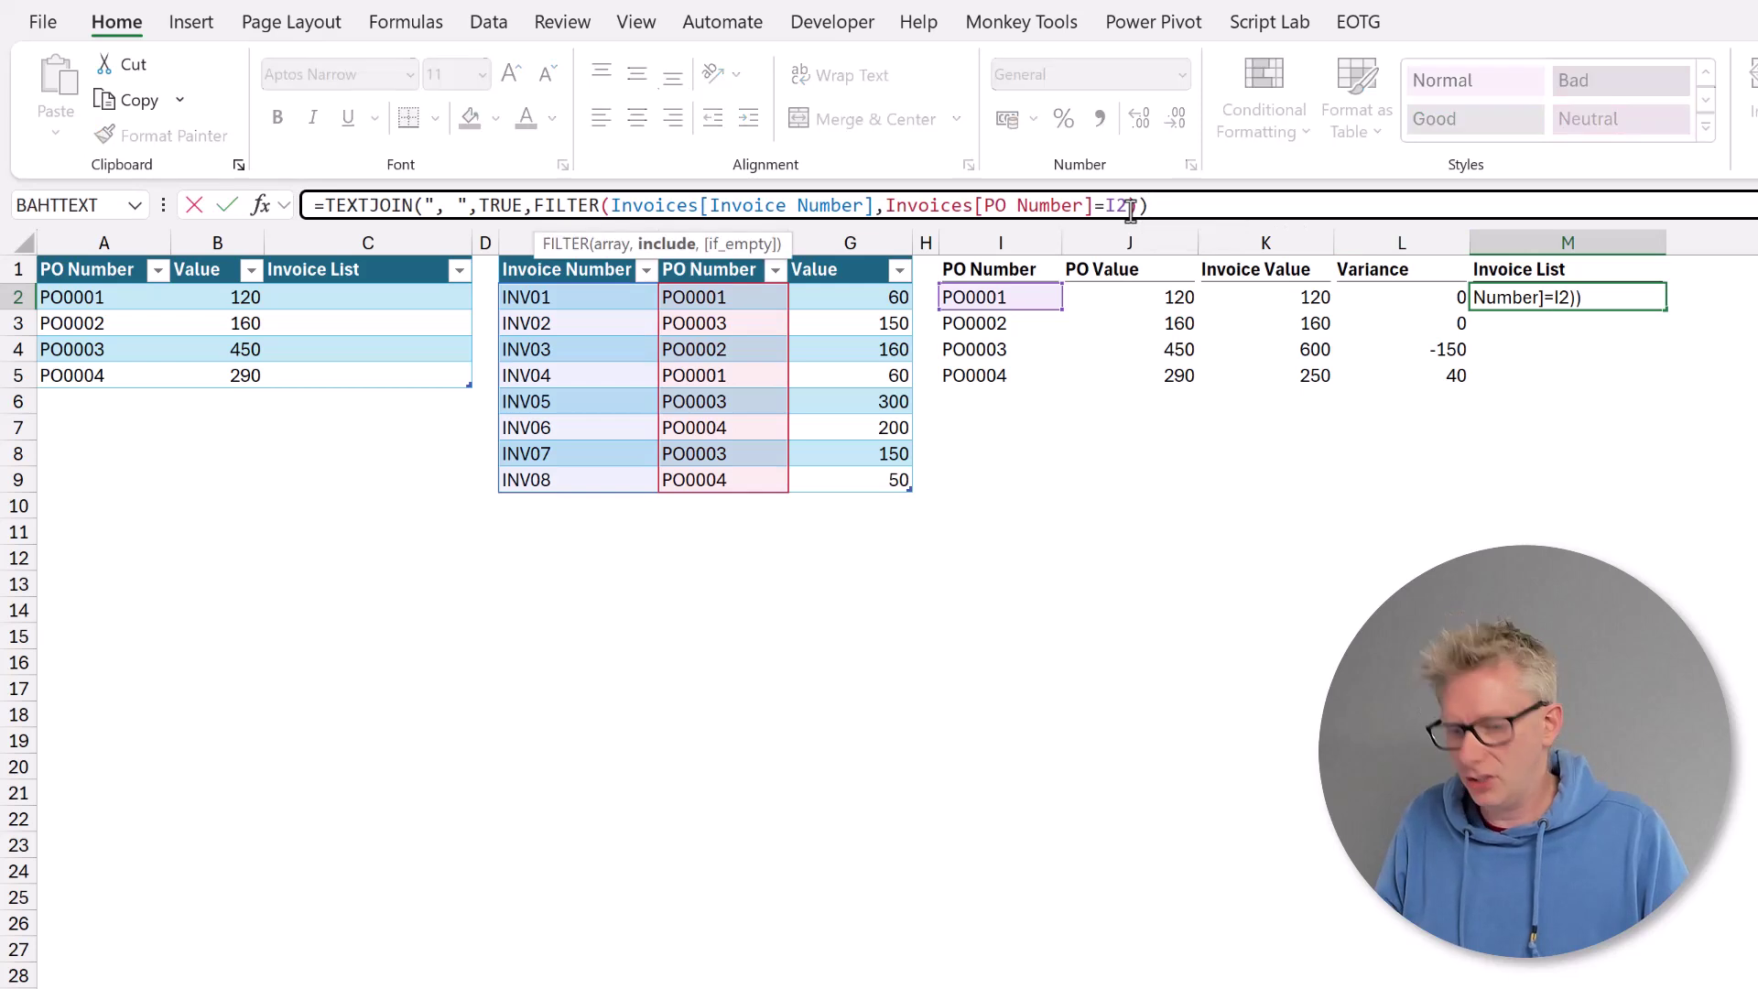
pyautogui.write('#')
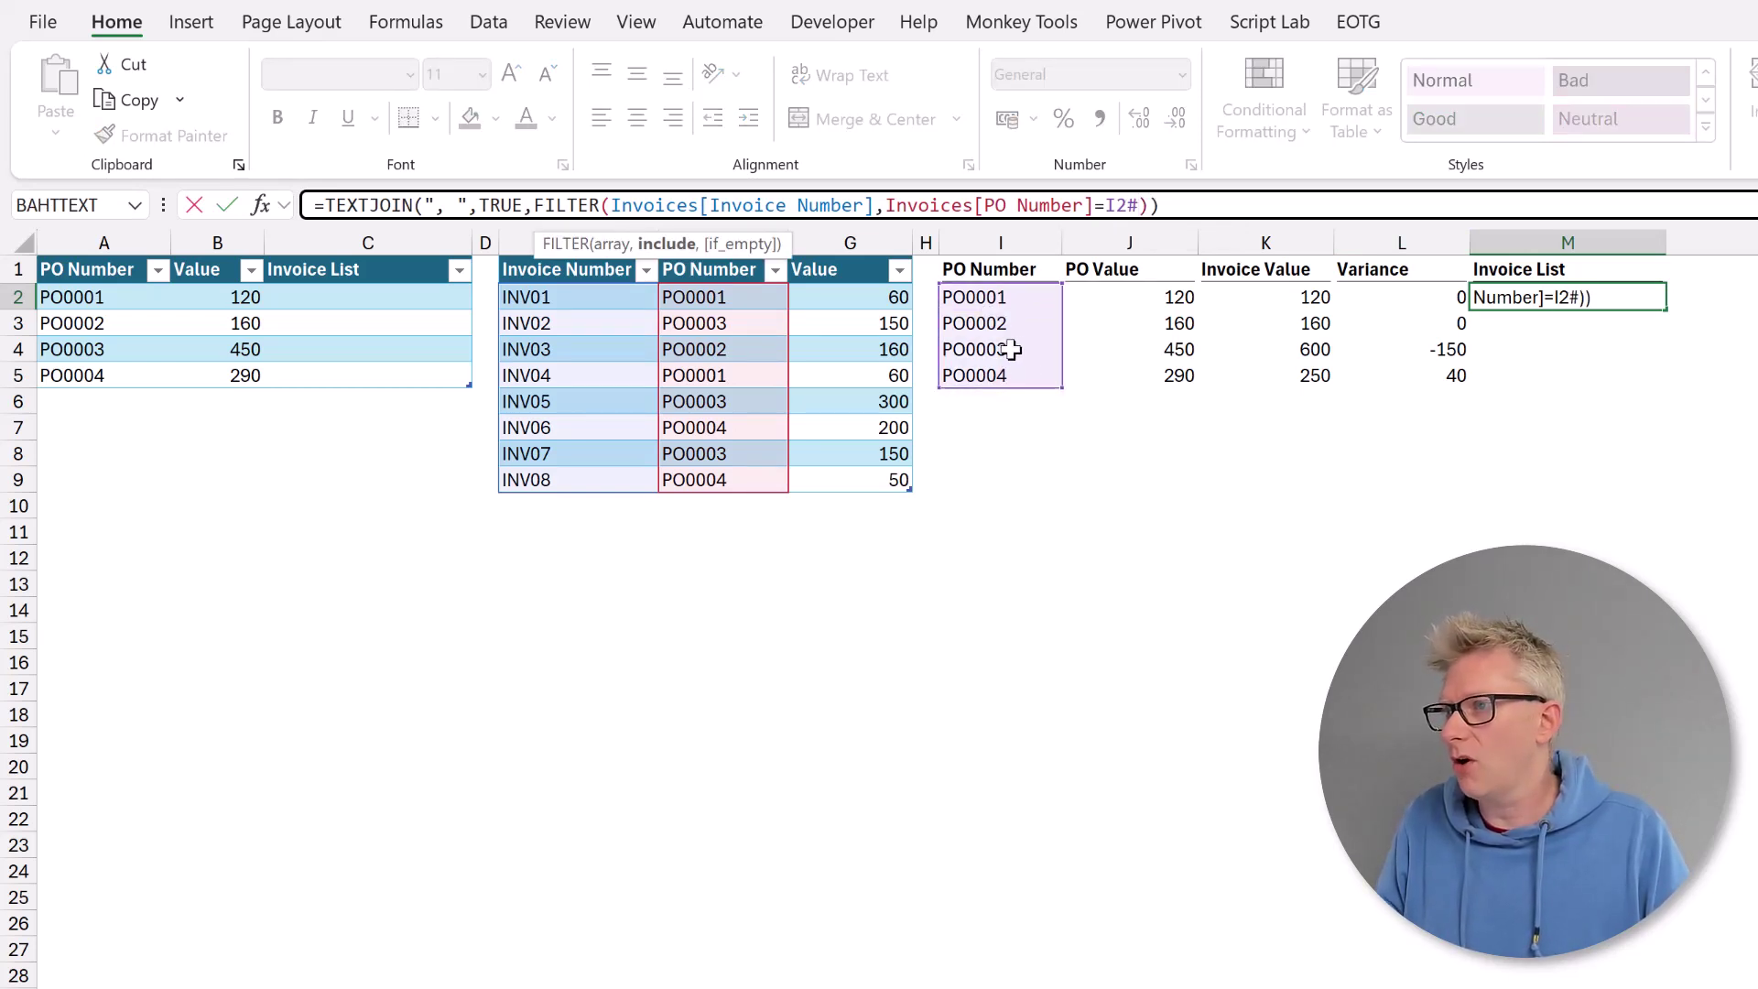
pyautogui.press('Return')
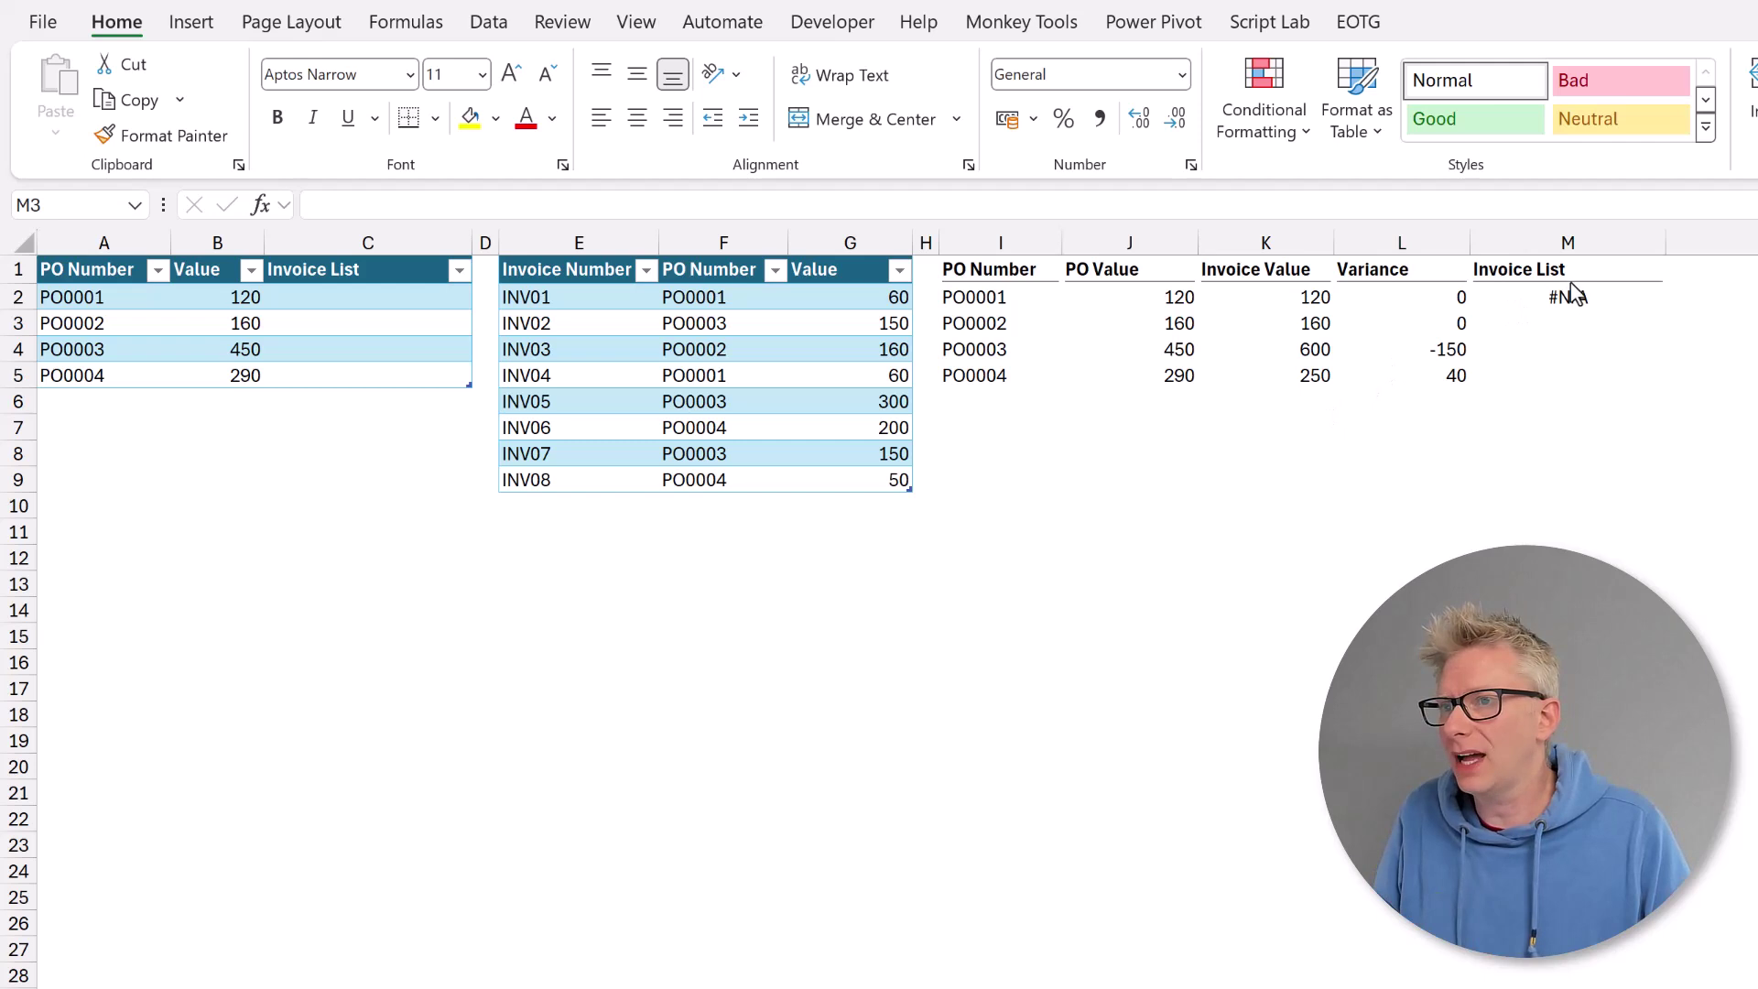
# Copy the TEXTJOIN/FILTER formula text from M2 without changing it.
pyautogui.click(1596, 298)
pyautogui.click(1596, 298)
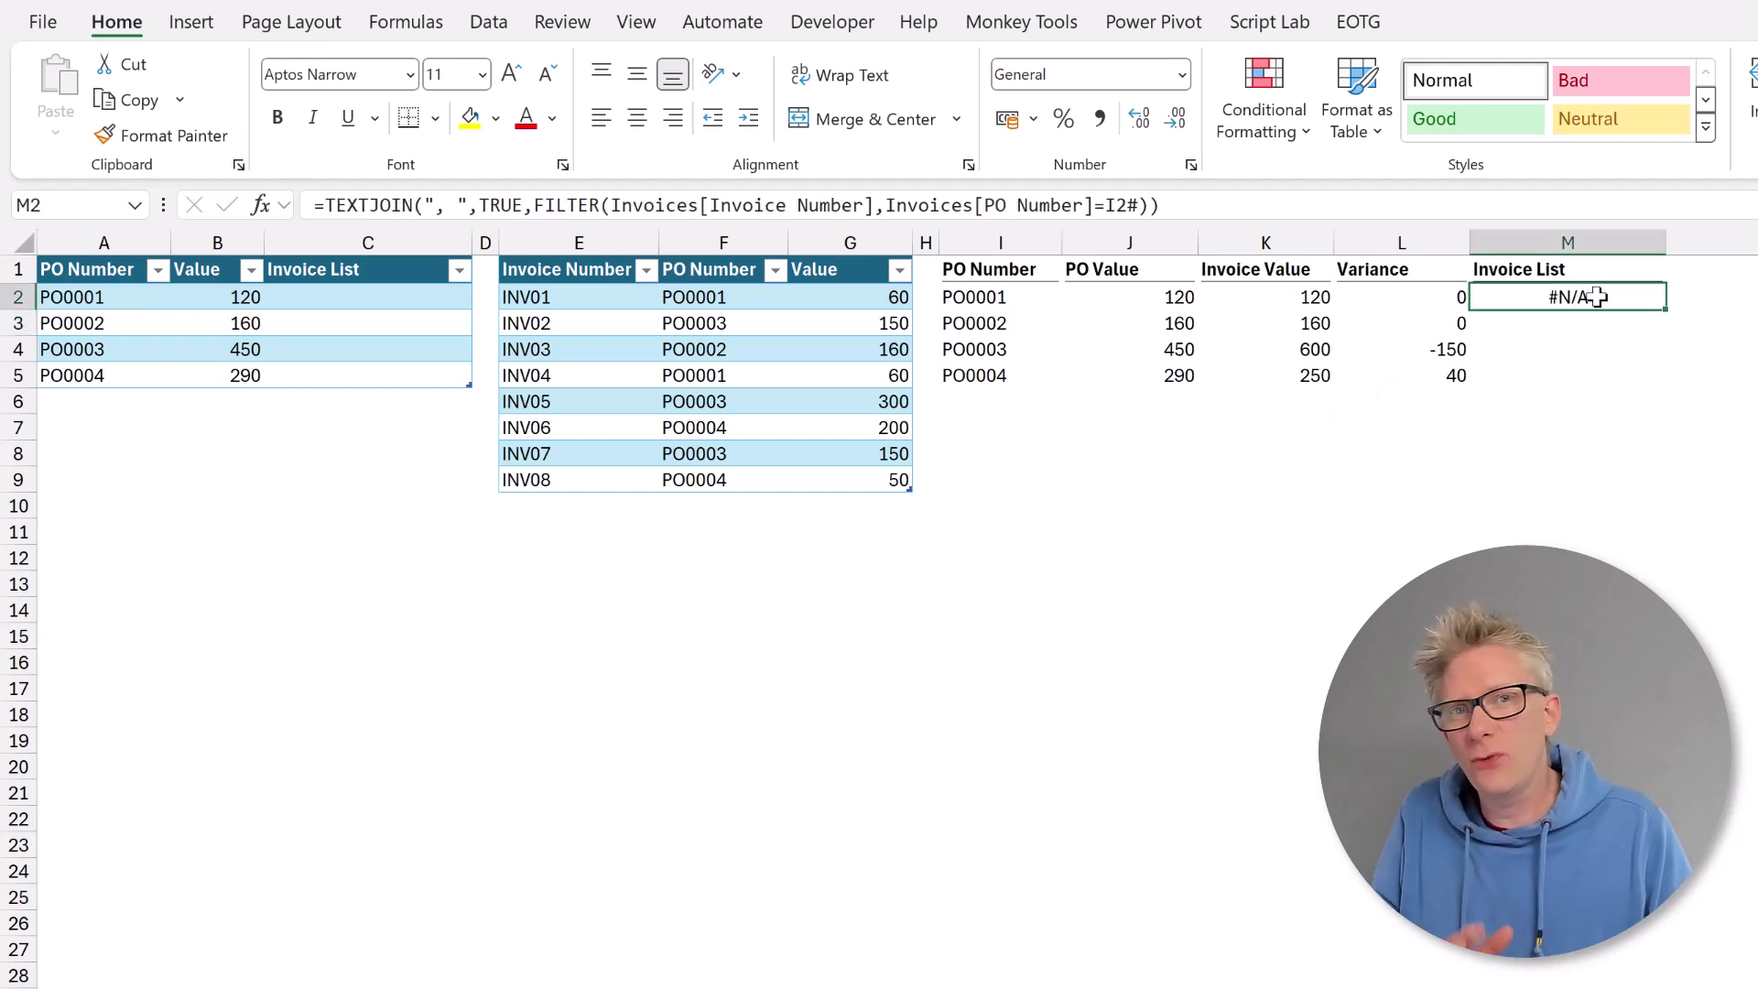
pyautogui.moveTo(1165, 203); pyautogui.dragTo(286, 202)
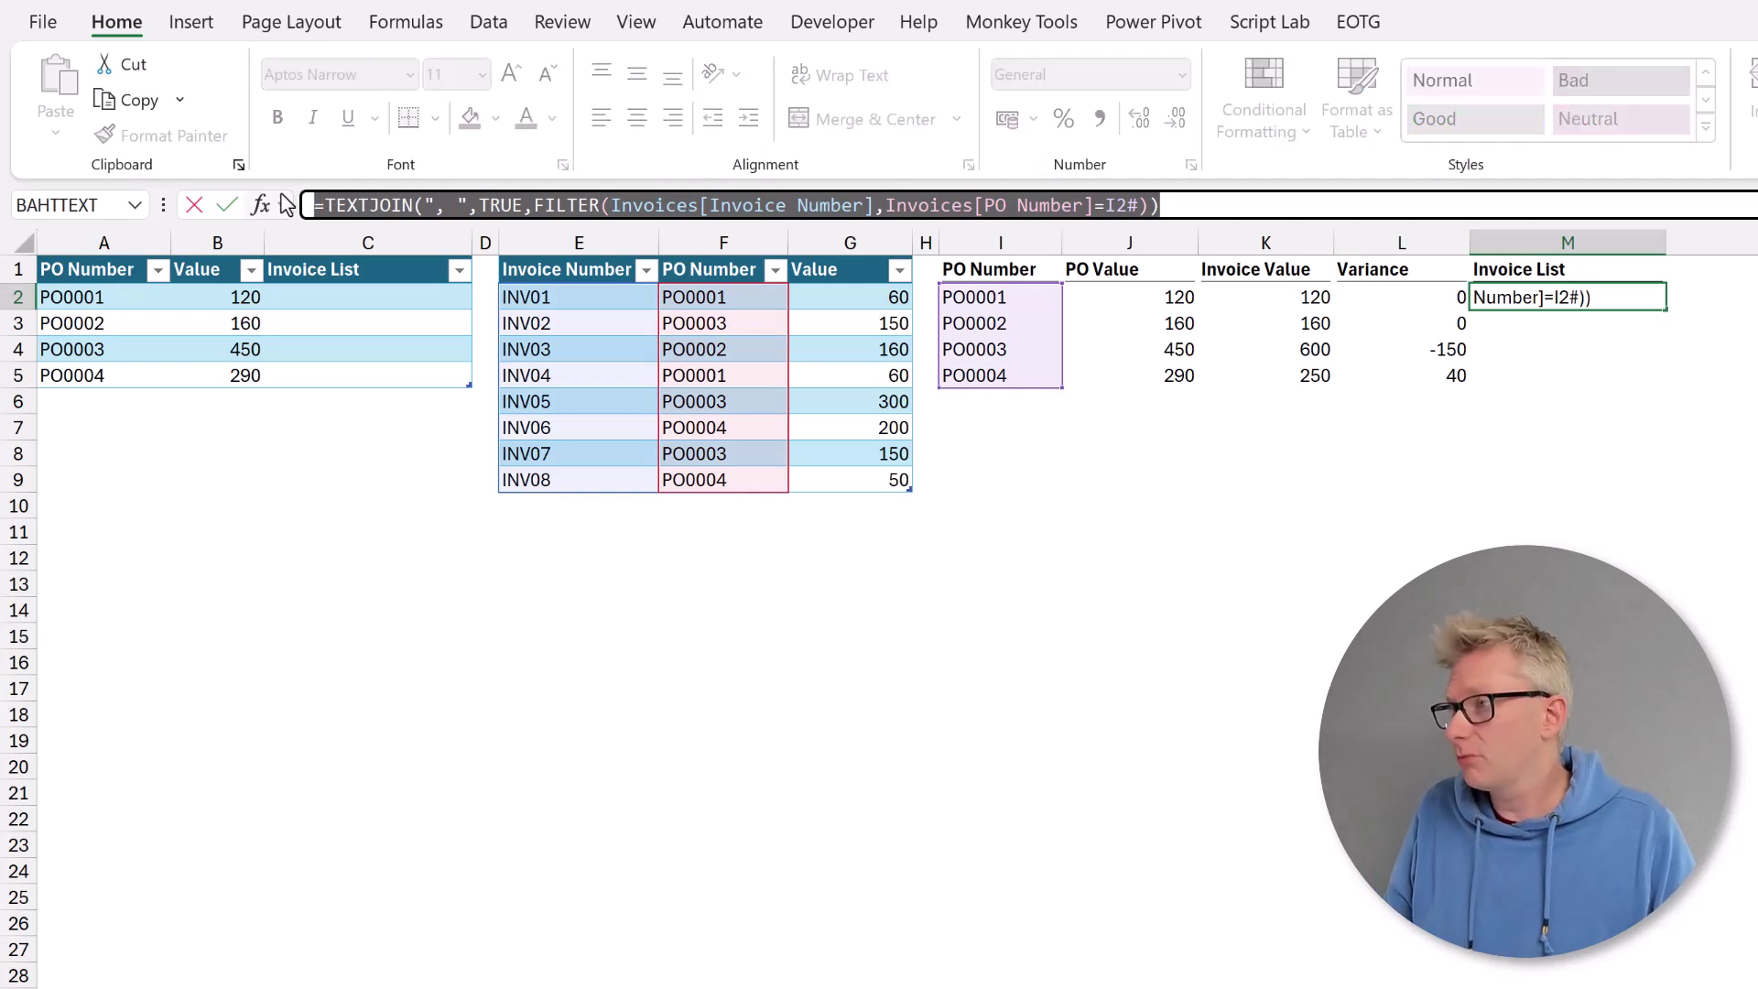
pyautogui.hotkey('ctrl', 'c')
pyautogui.press('Escape')
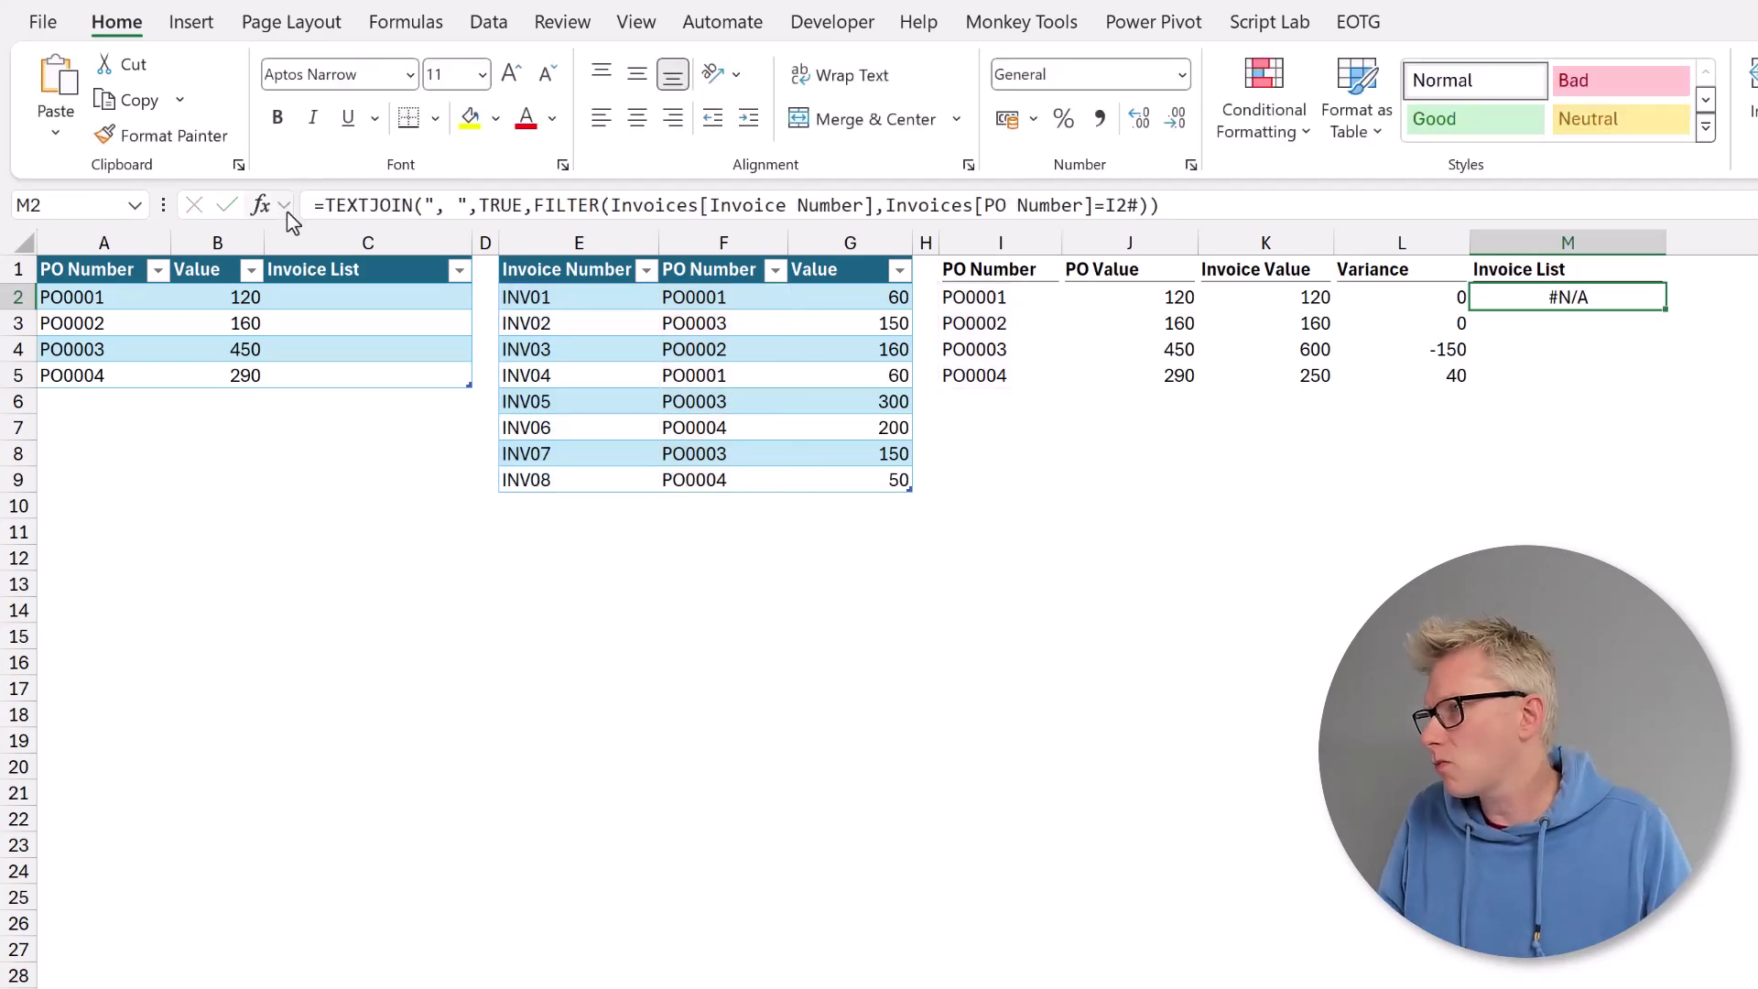
# Paste the formula into C2, replacing I2# with [@[PO Number]] so the column fills.
pyautogui.click(343, 295)
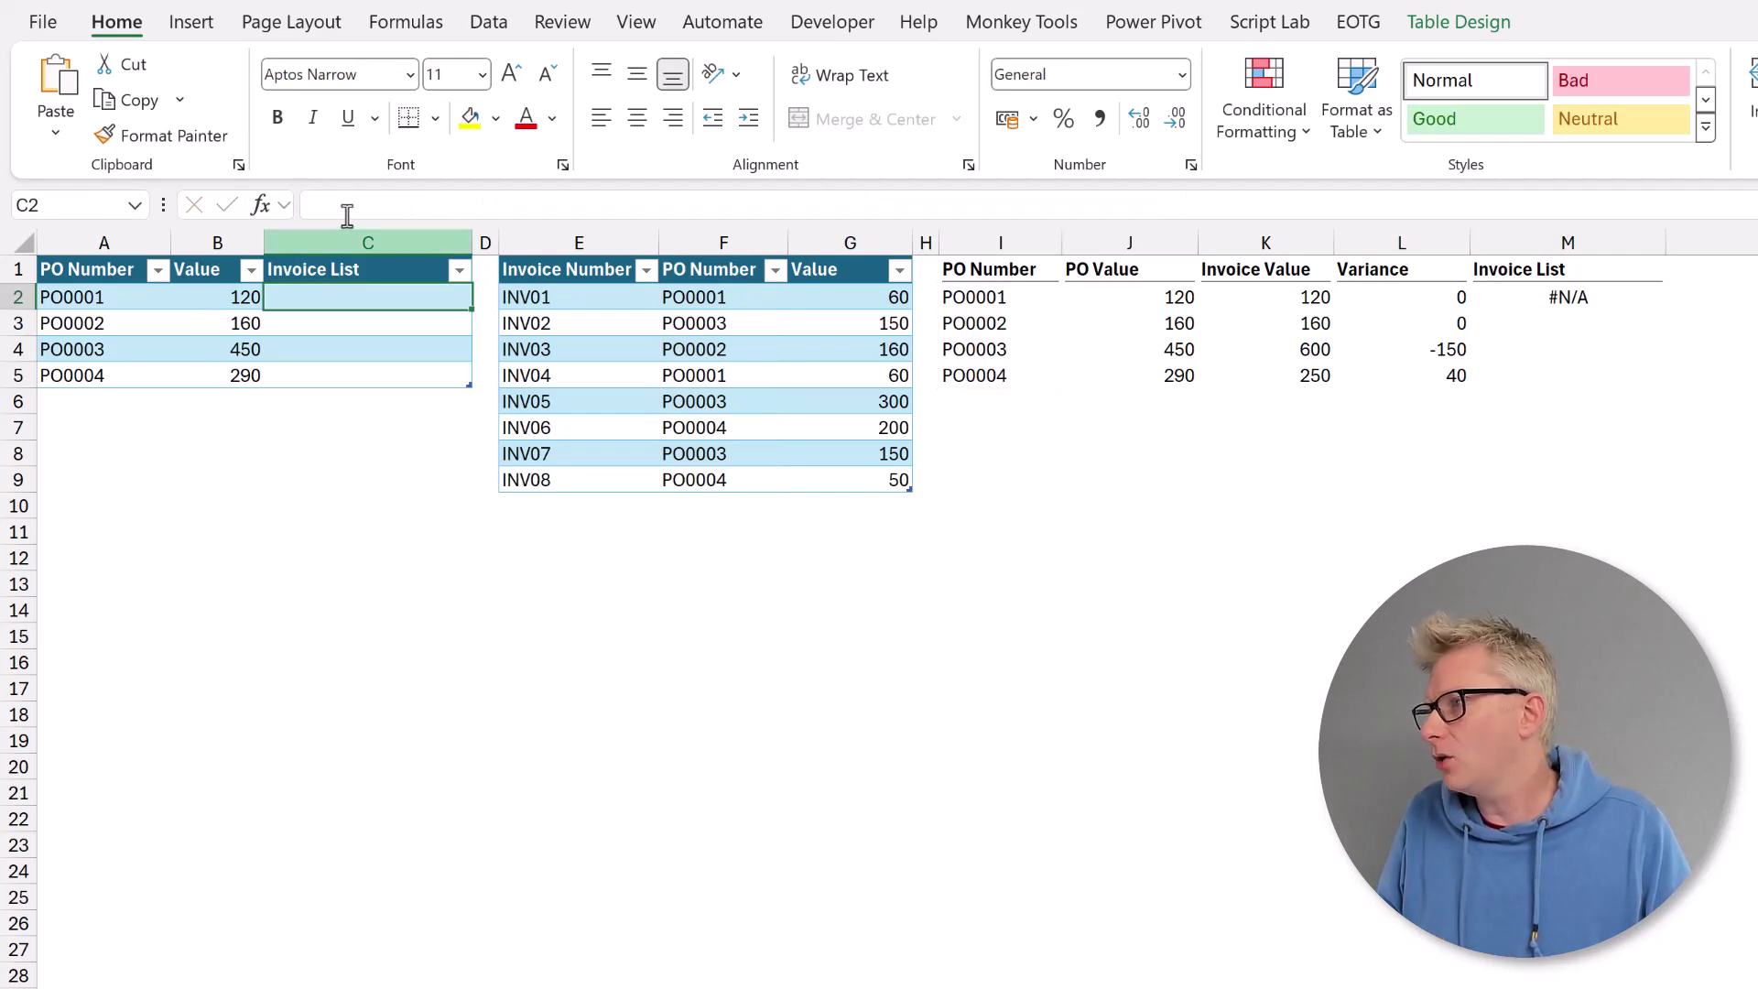
pyautogui.click(347, 205)
pyautogui.hotkey('ctrl', 'v')
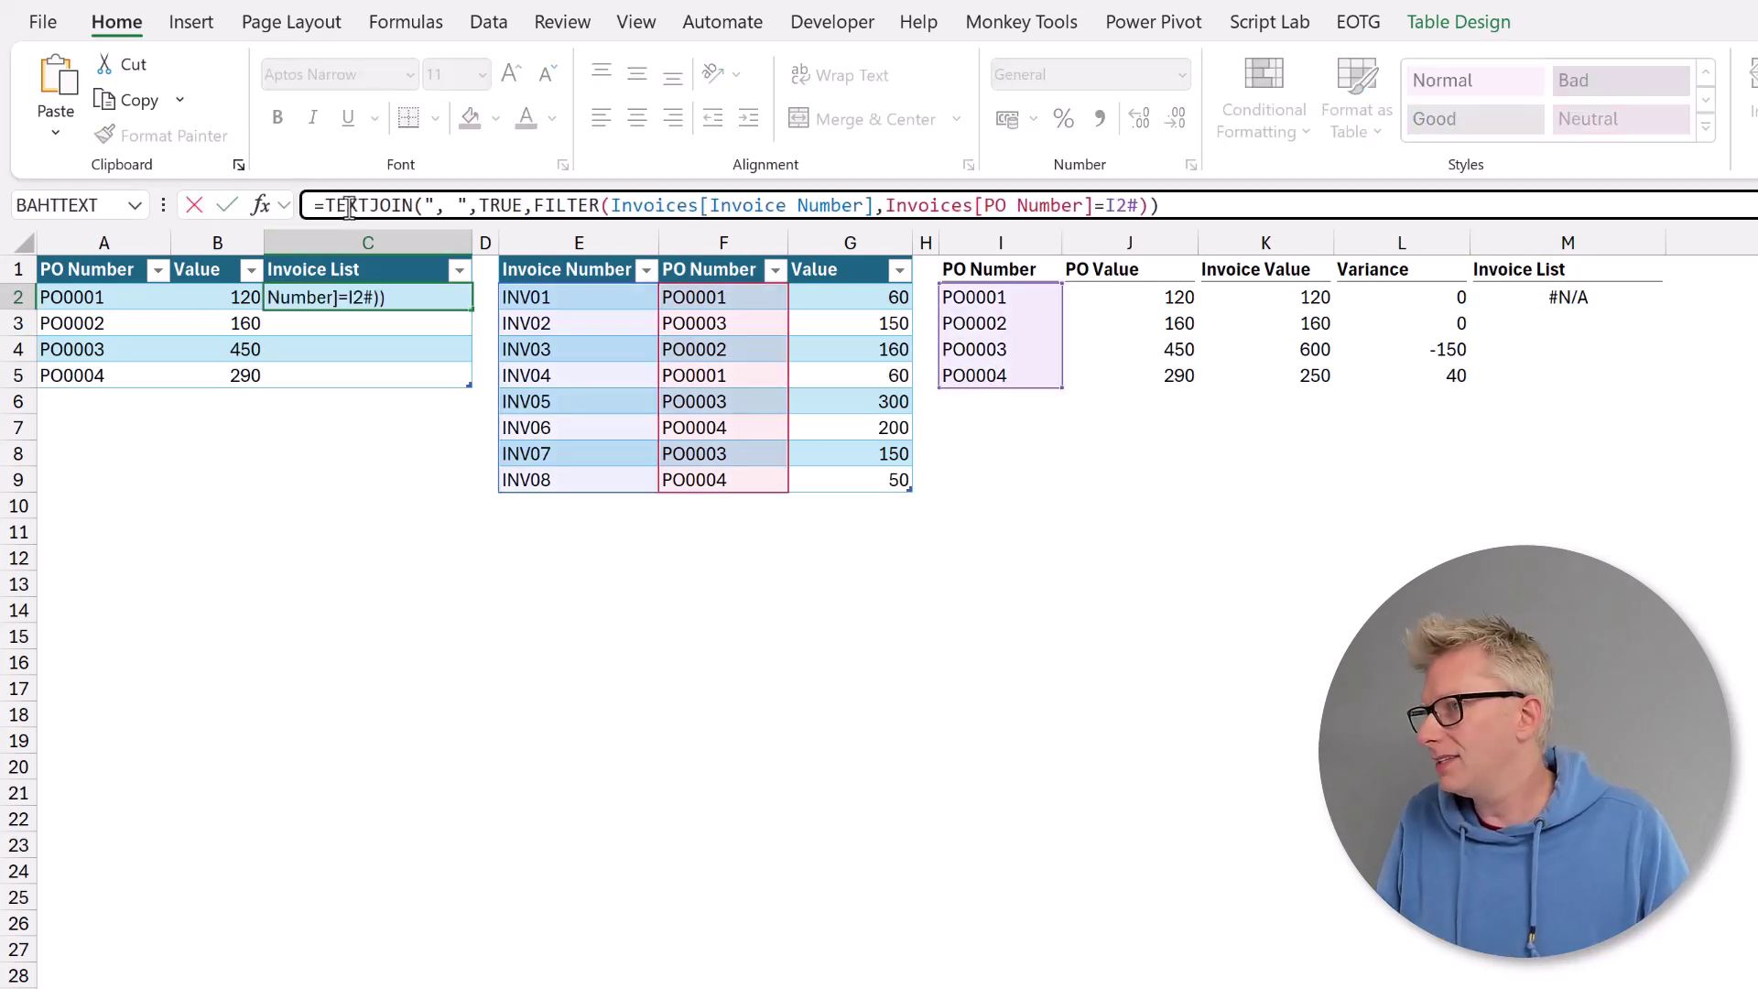
pyautogui.click(1141, 206)
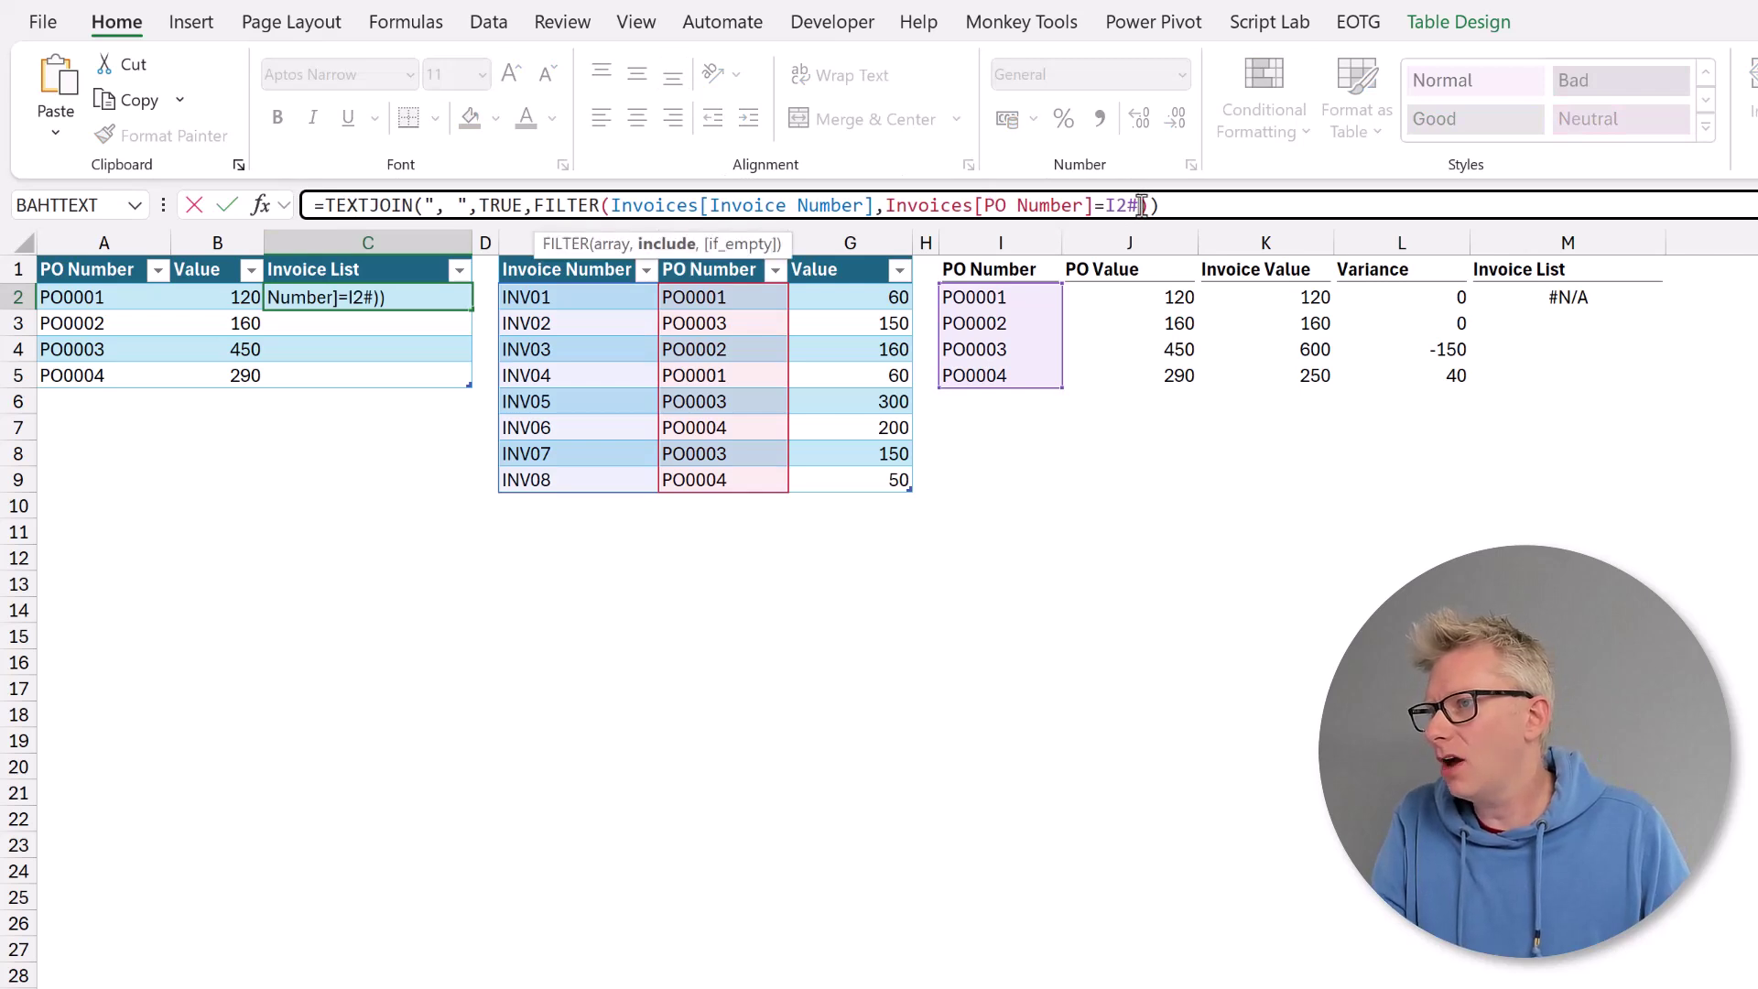
pyautogui.press('BackSpace')
pyautogui.press('BackSpace')
pyautogui.press('BackSpace')
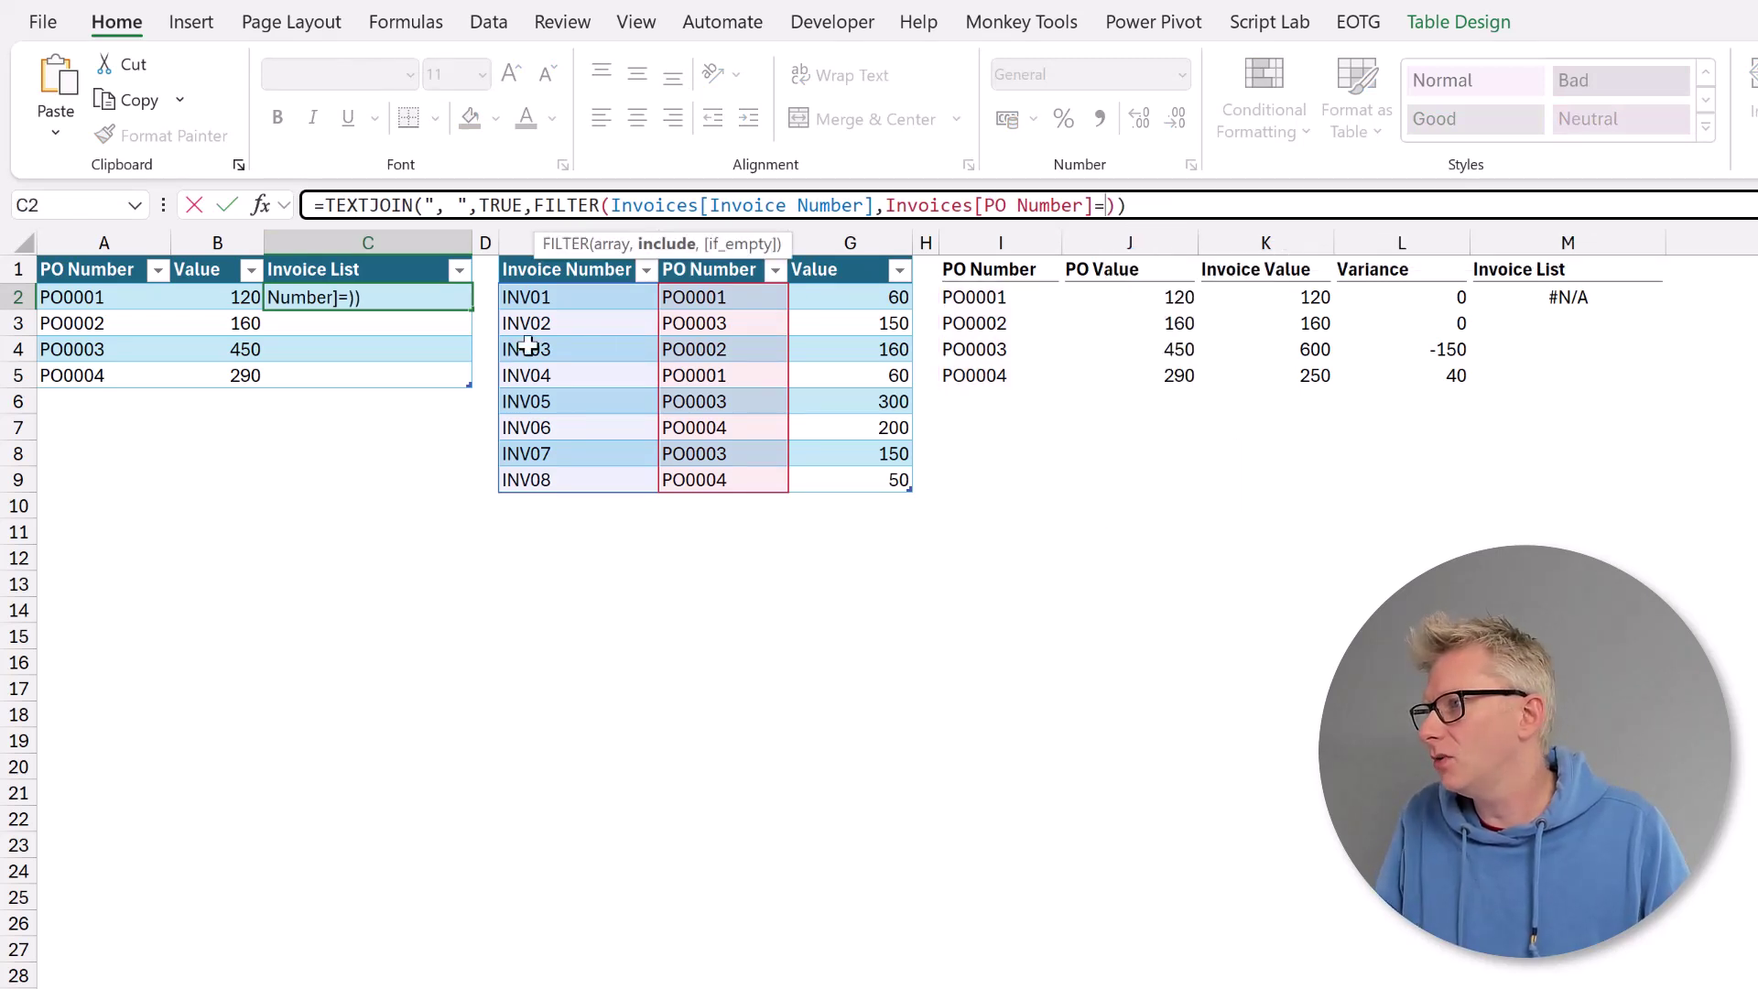
pyautogui.click(85, 295)
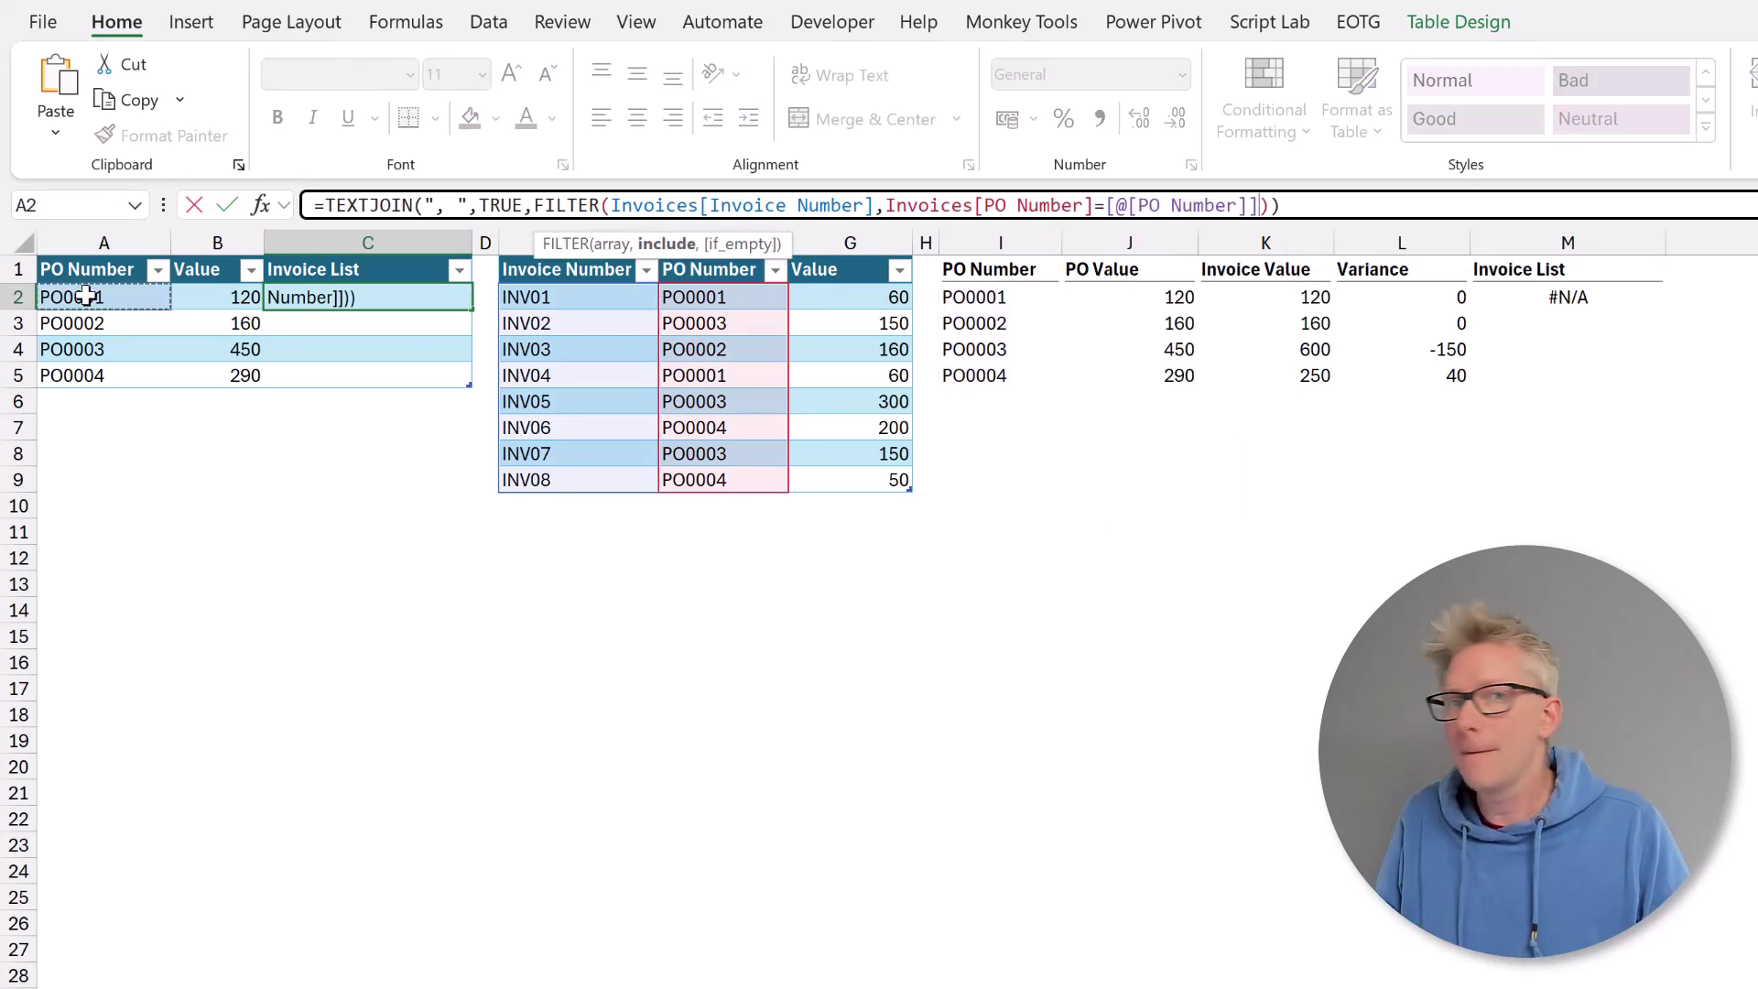
pyautogui.press('Return')
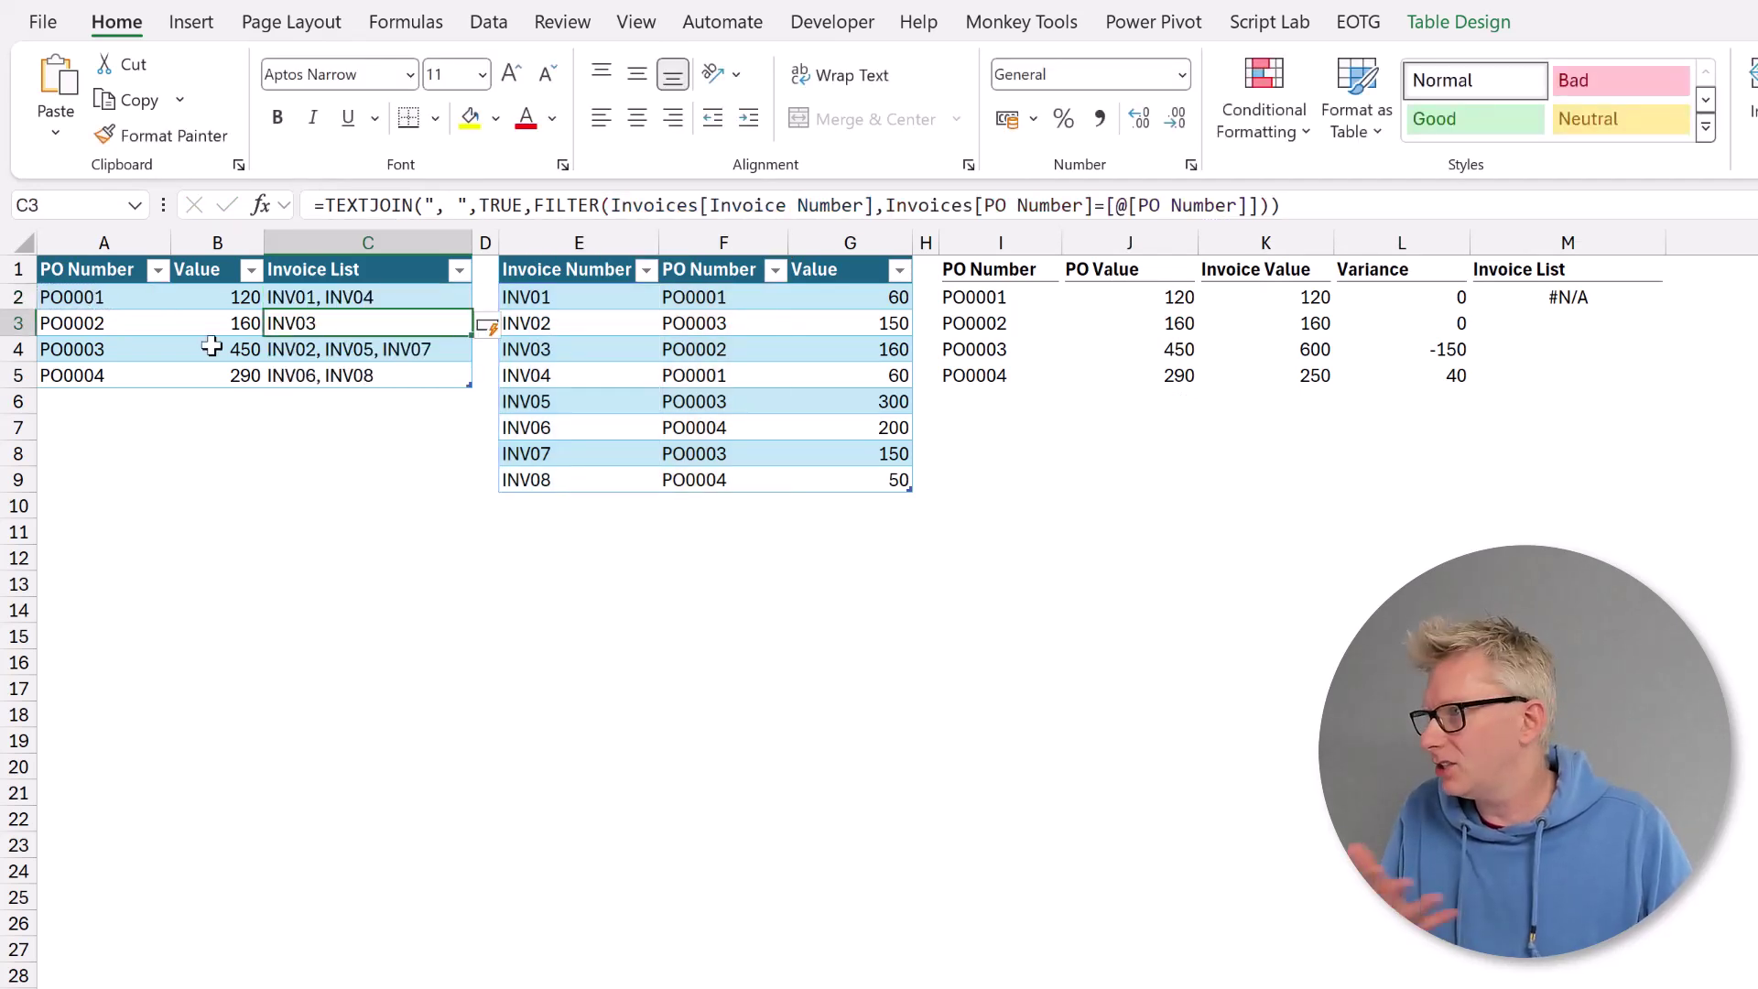
pyautogui.click(346, 298)
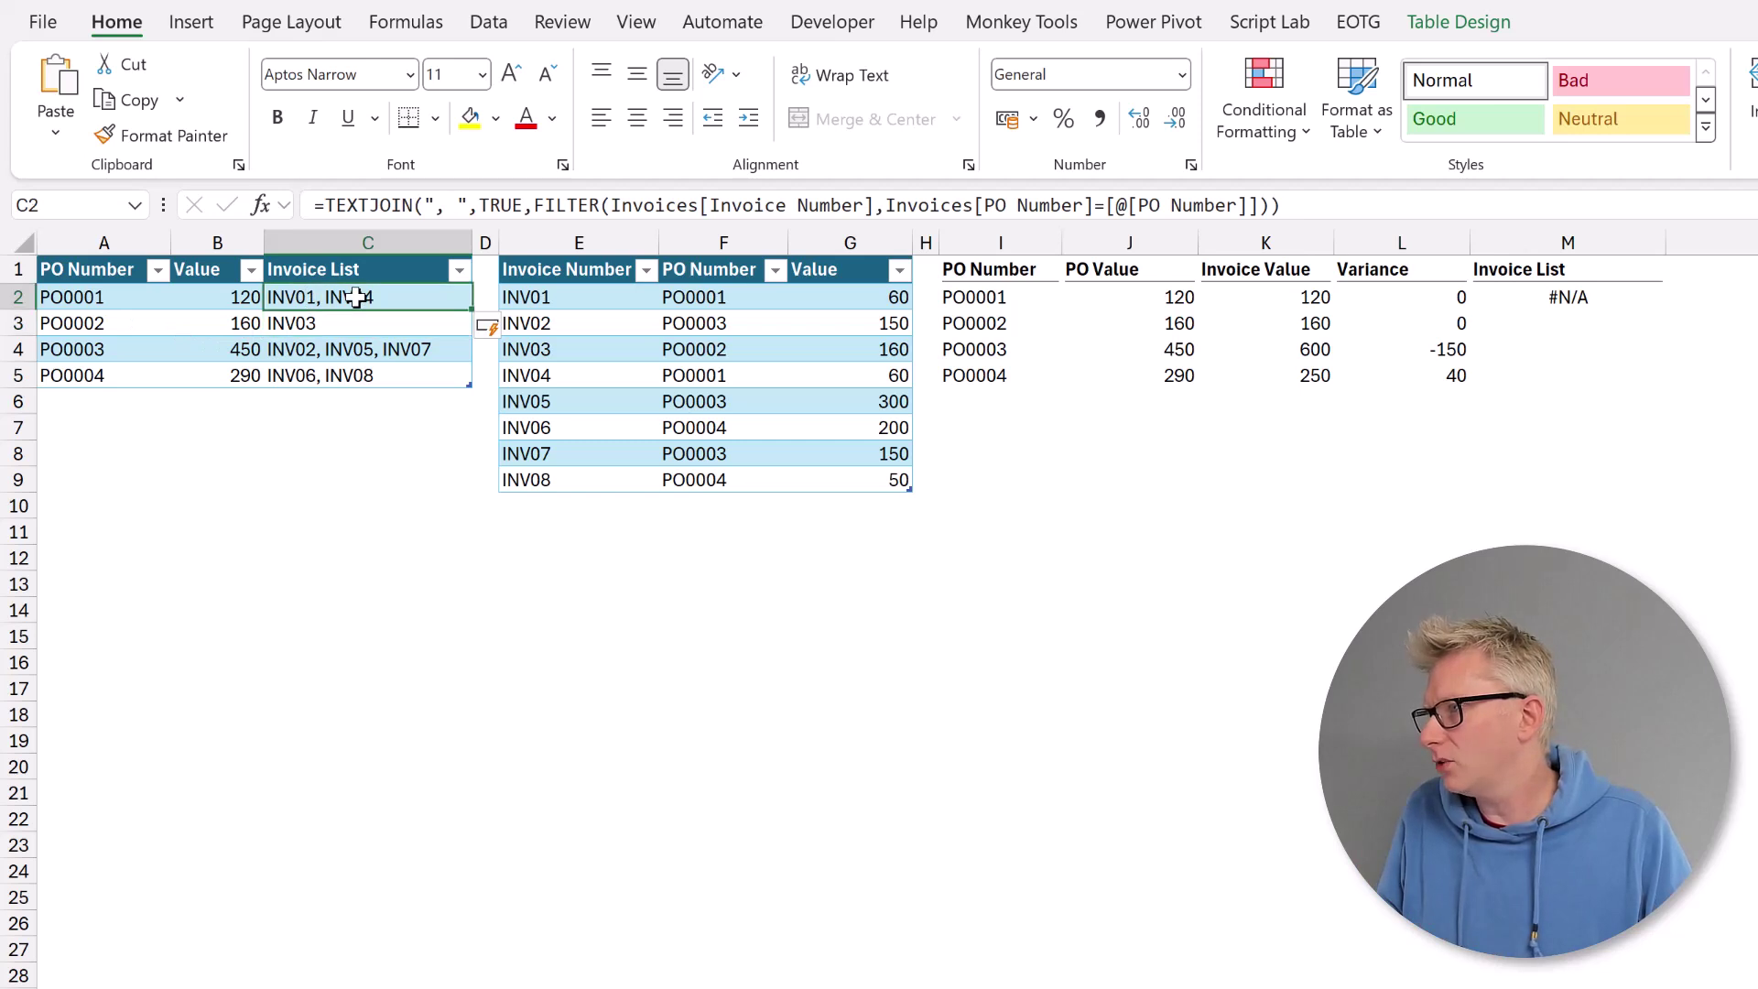
pyautogui.click(321, 323)
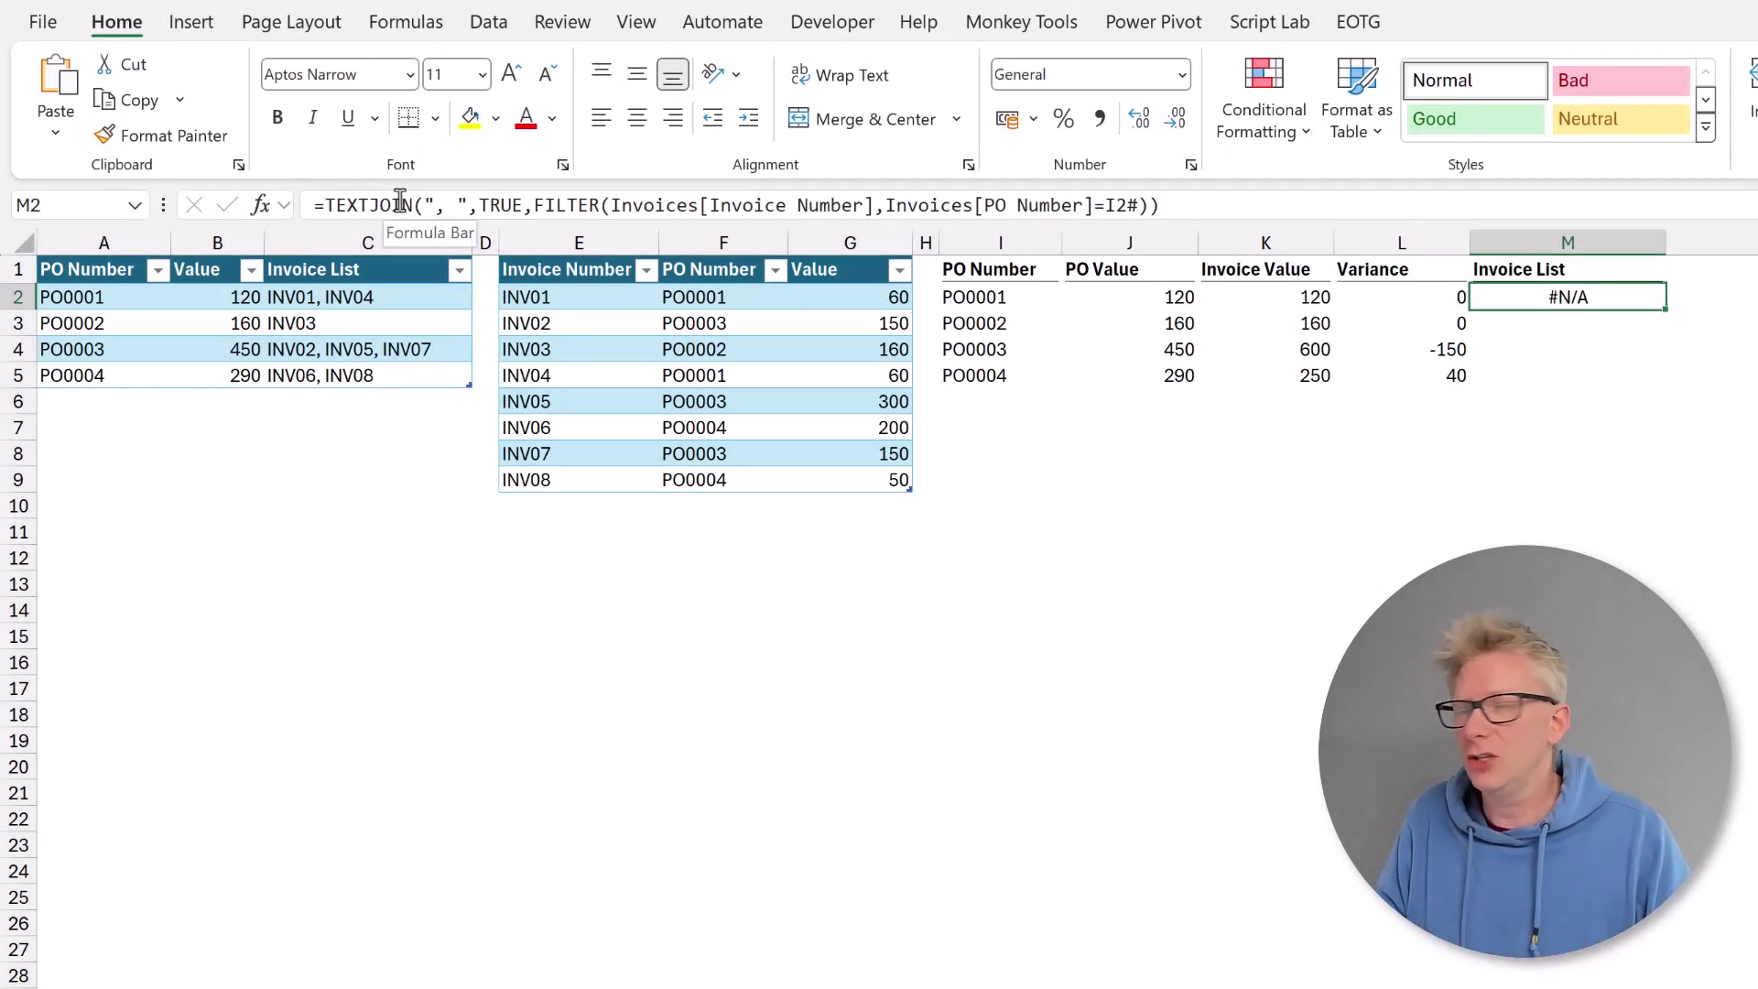
# Wrap M2's TEXTJOIN formula in LAMBDA(r, …), using r instead of I2#.
pyautogui.click(327, 203)
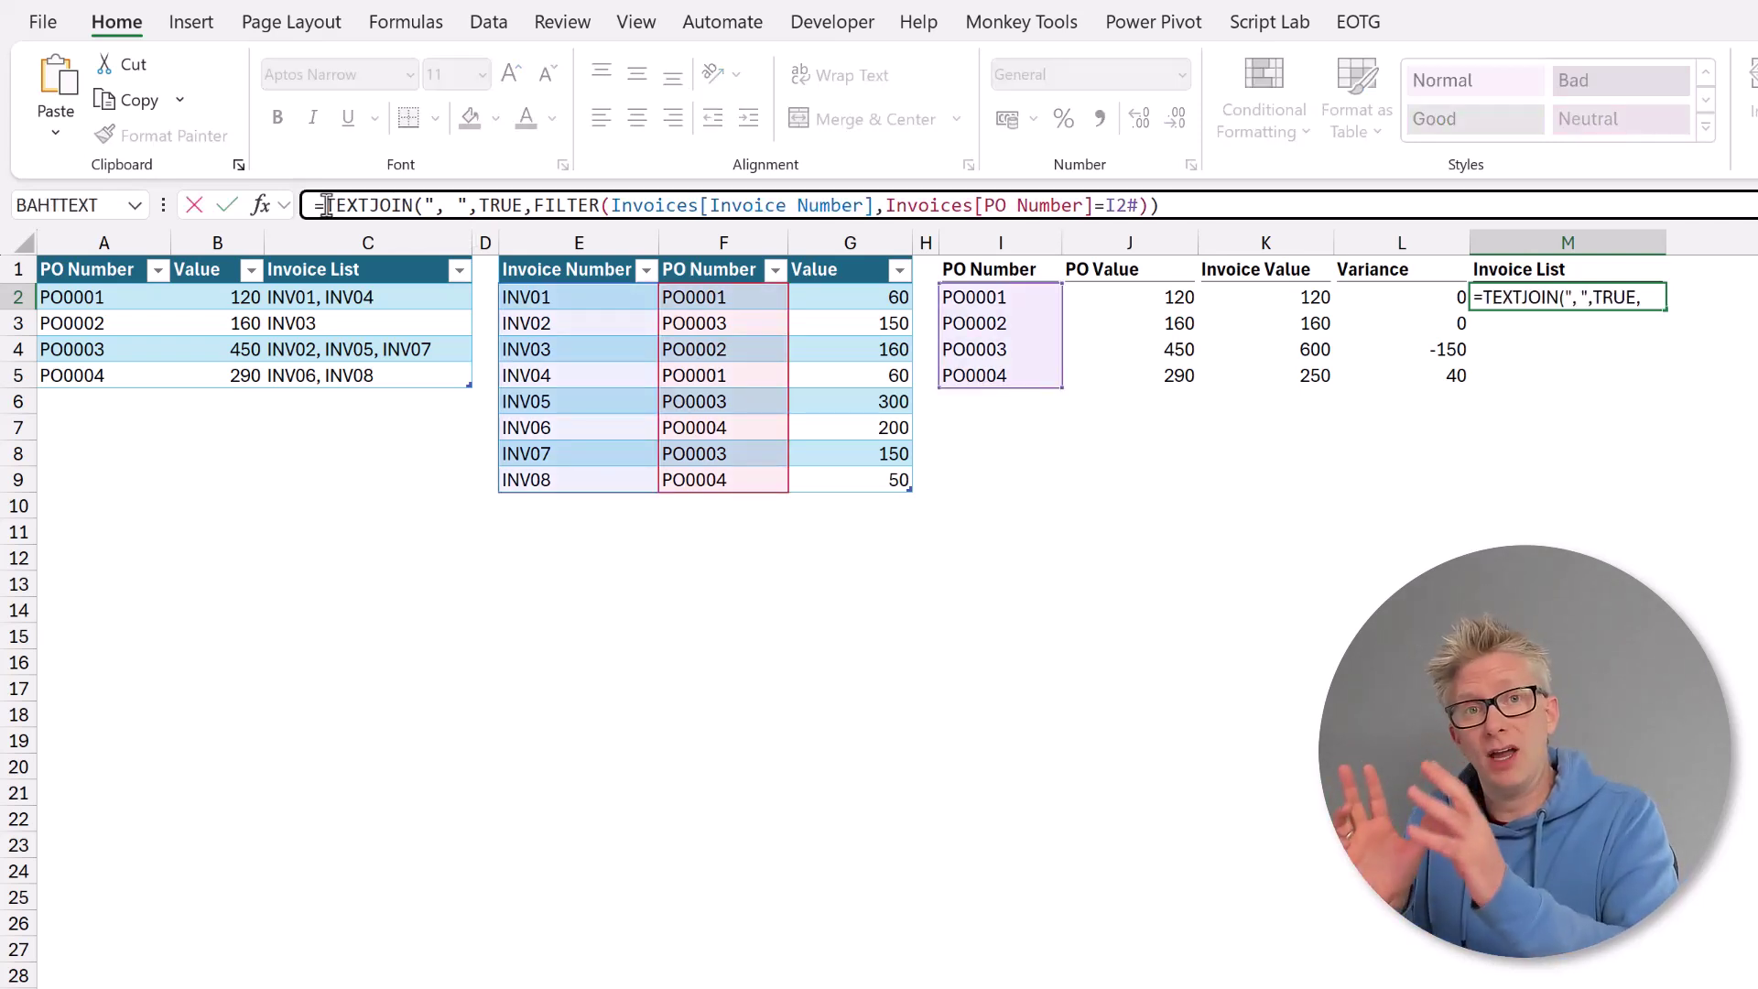
pyautogui.write('LAMBDA')
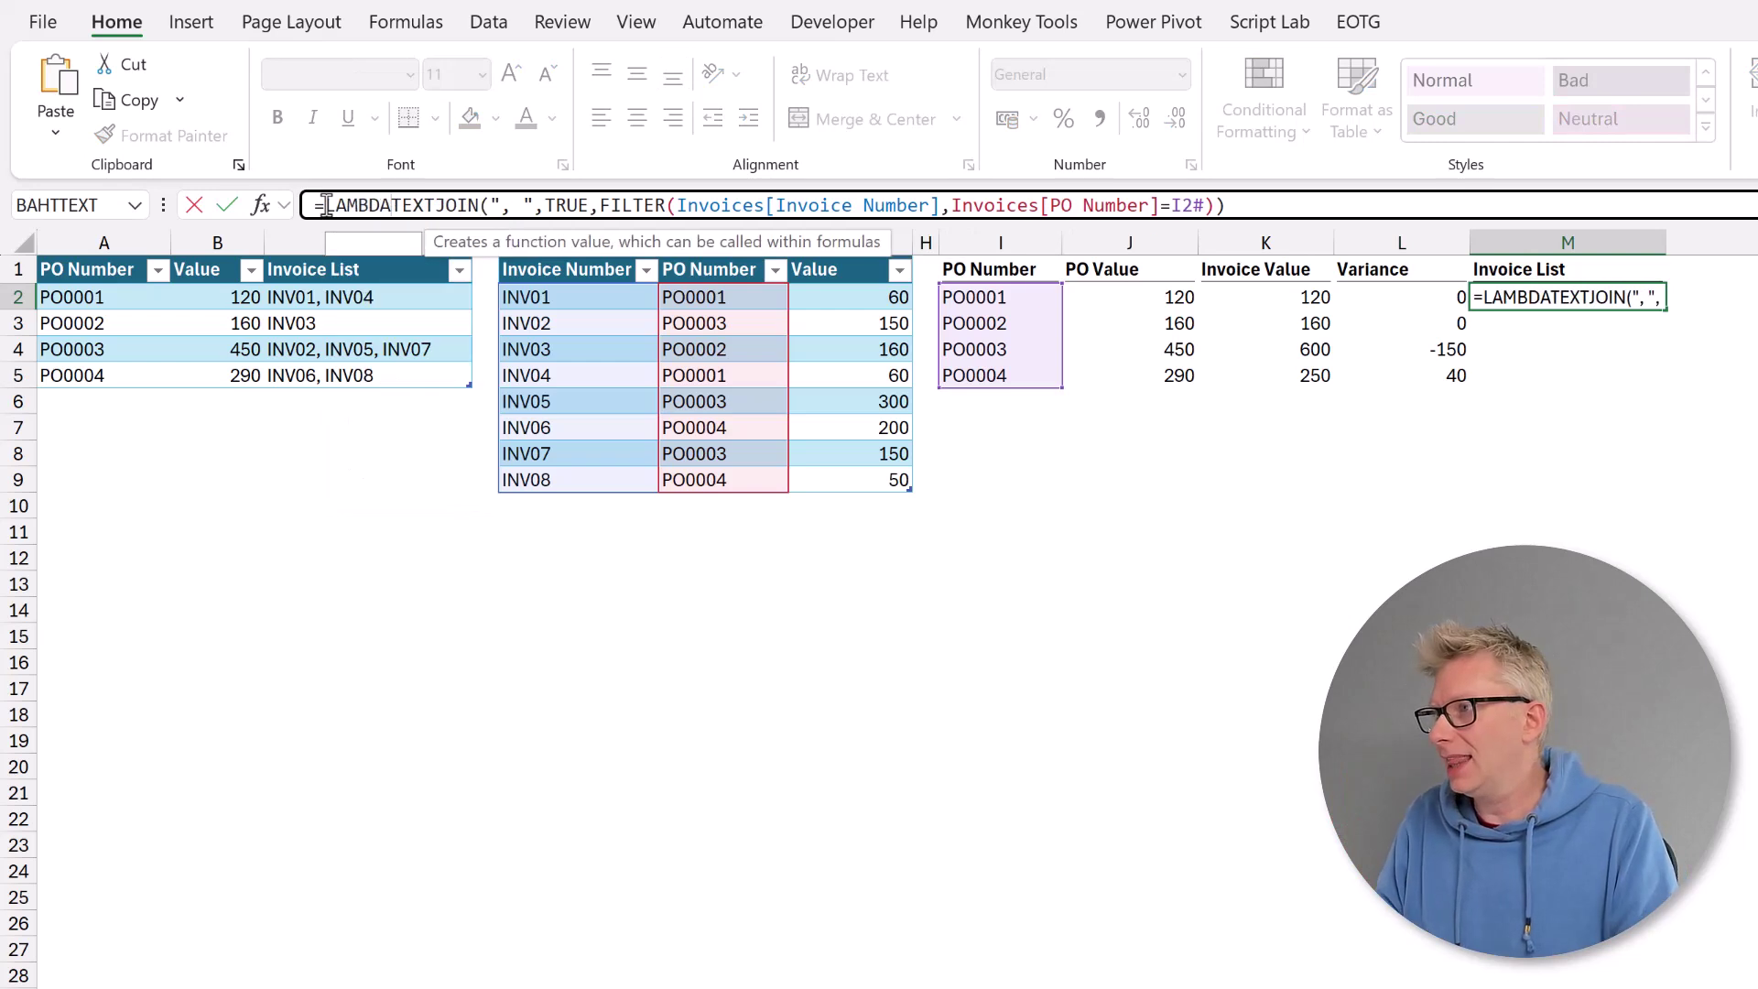
pyautogui.write('(')
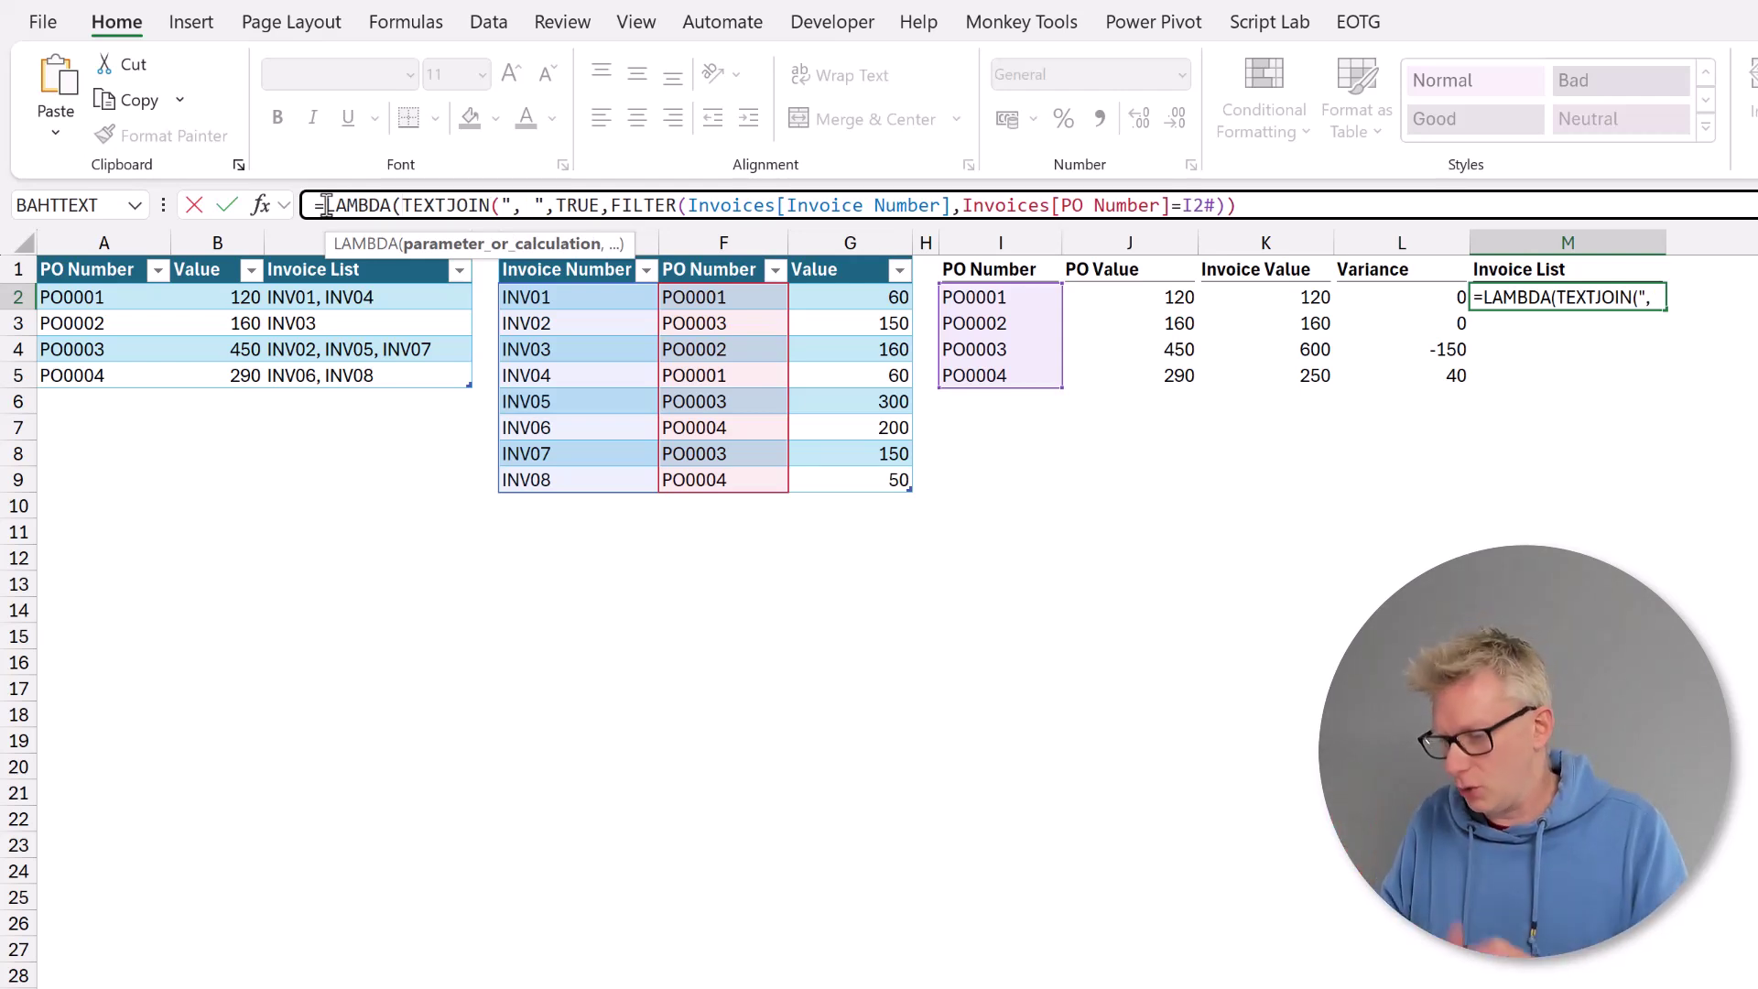
pyautogui.write('r')
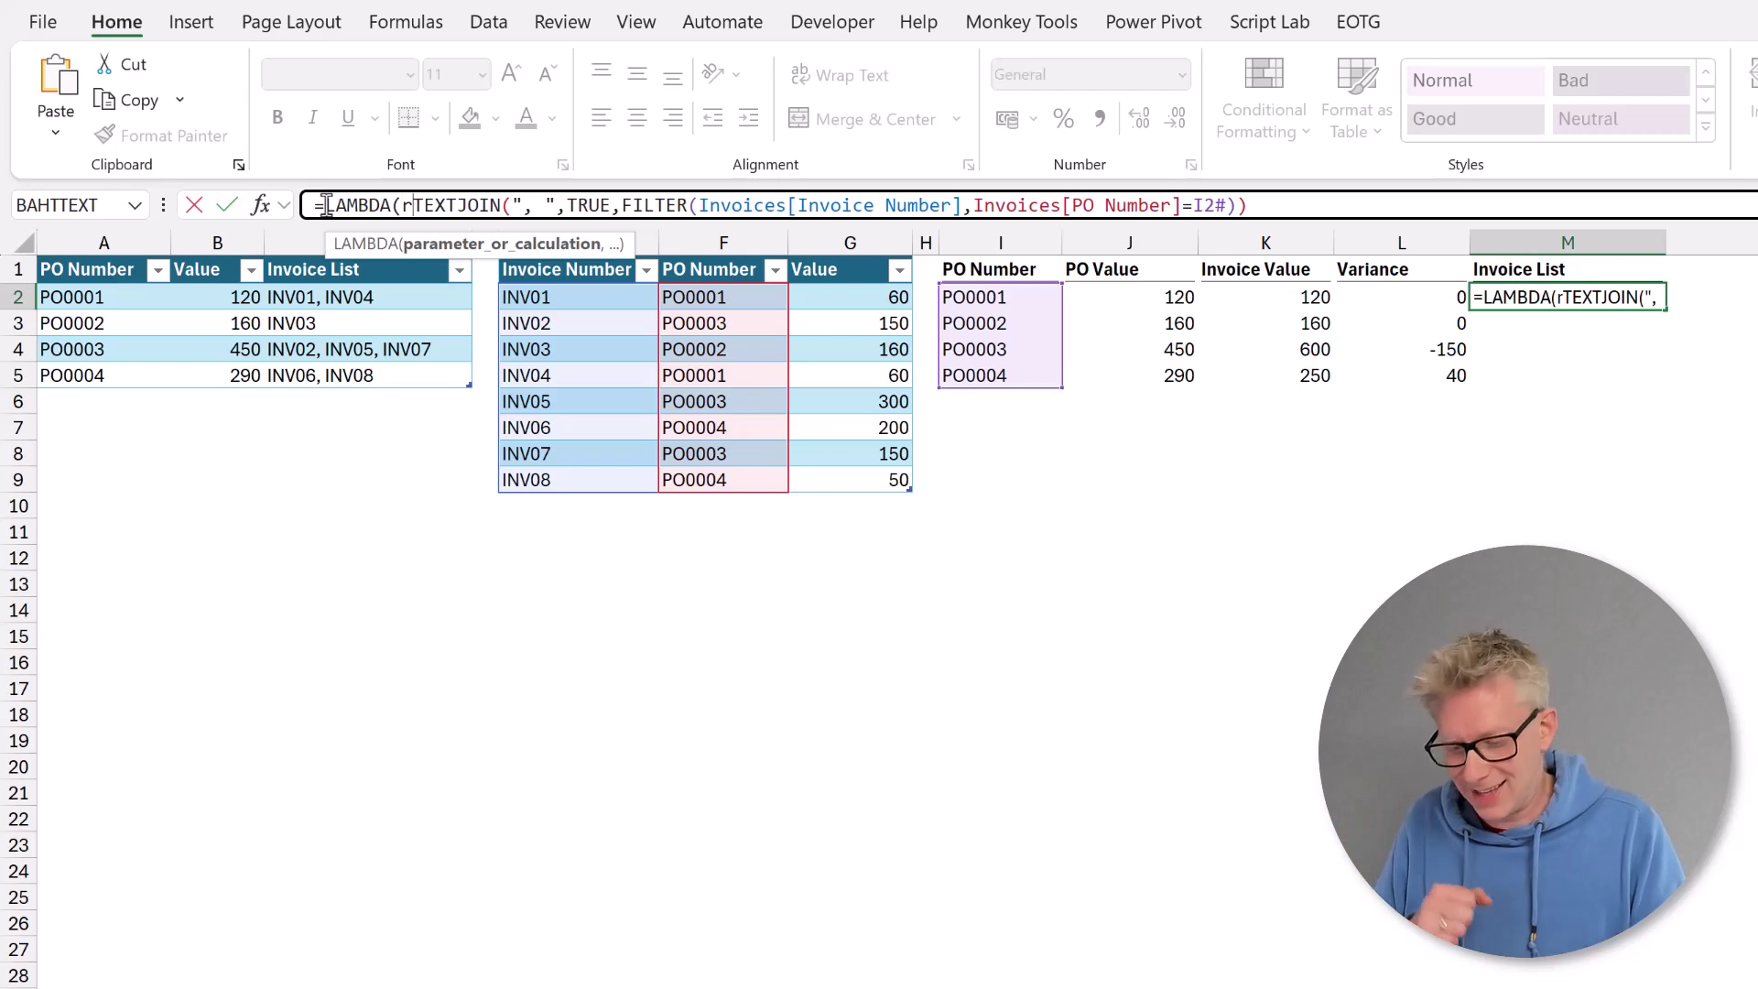
pyautogui.write(',')
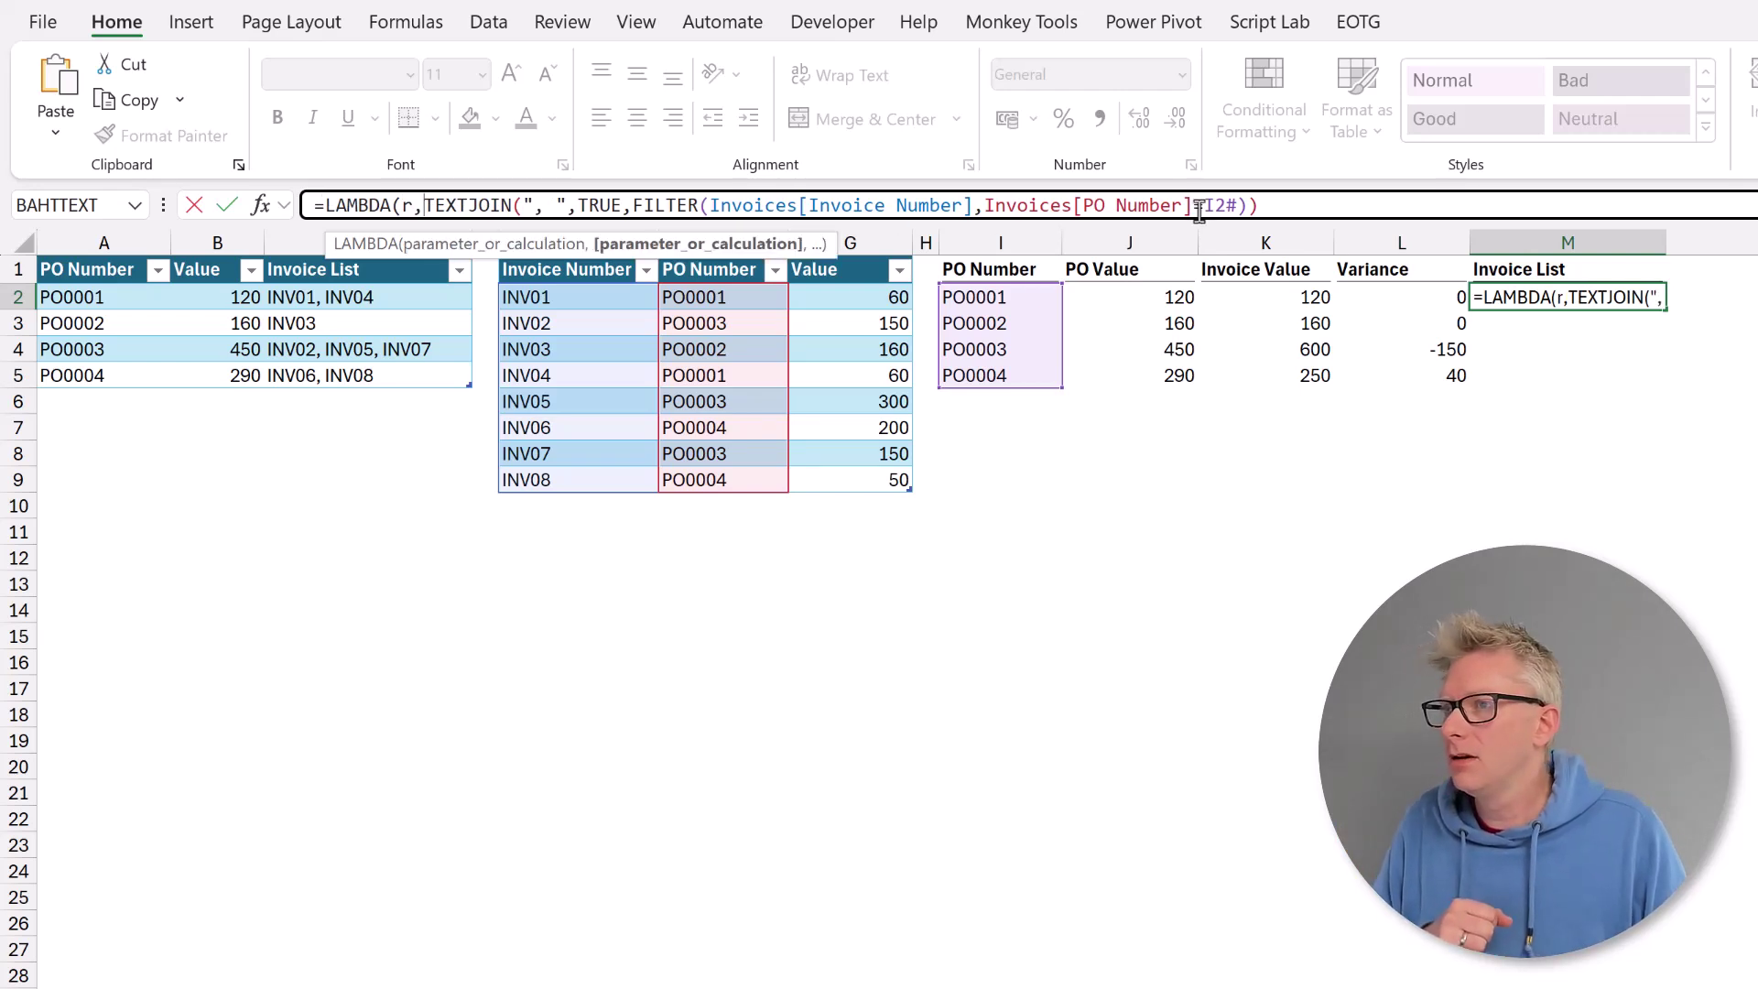
pyautogui.moveTo(1202, 200); pyautogui.dragTo(1240, 203)
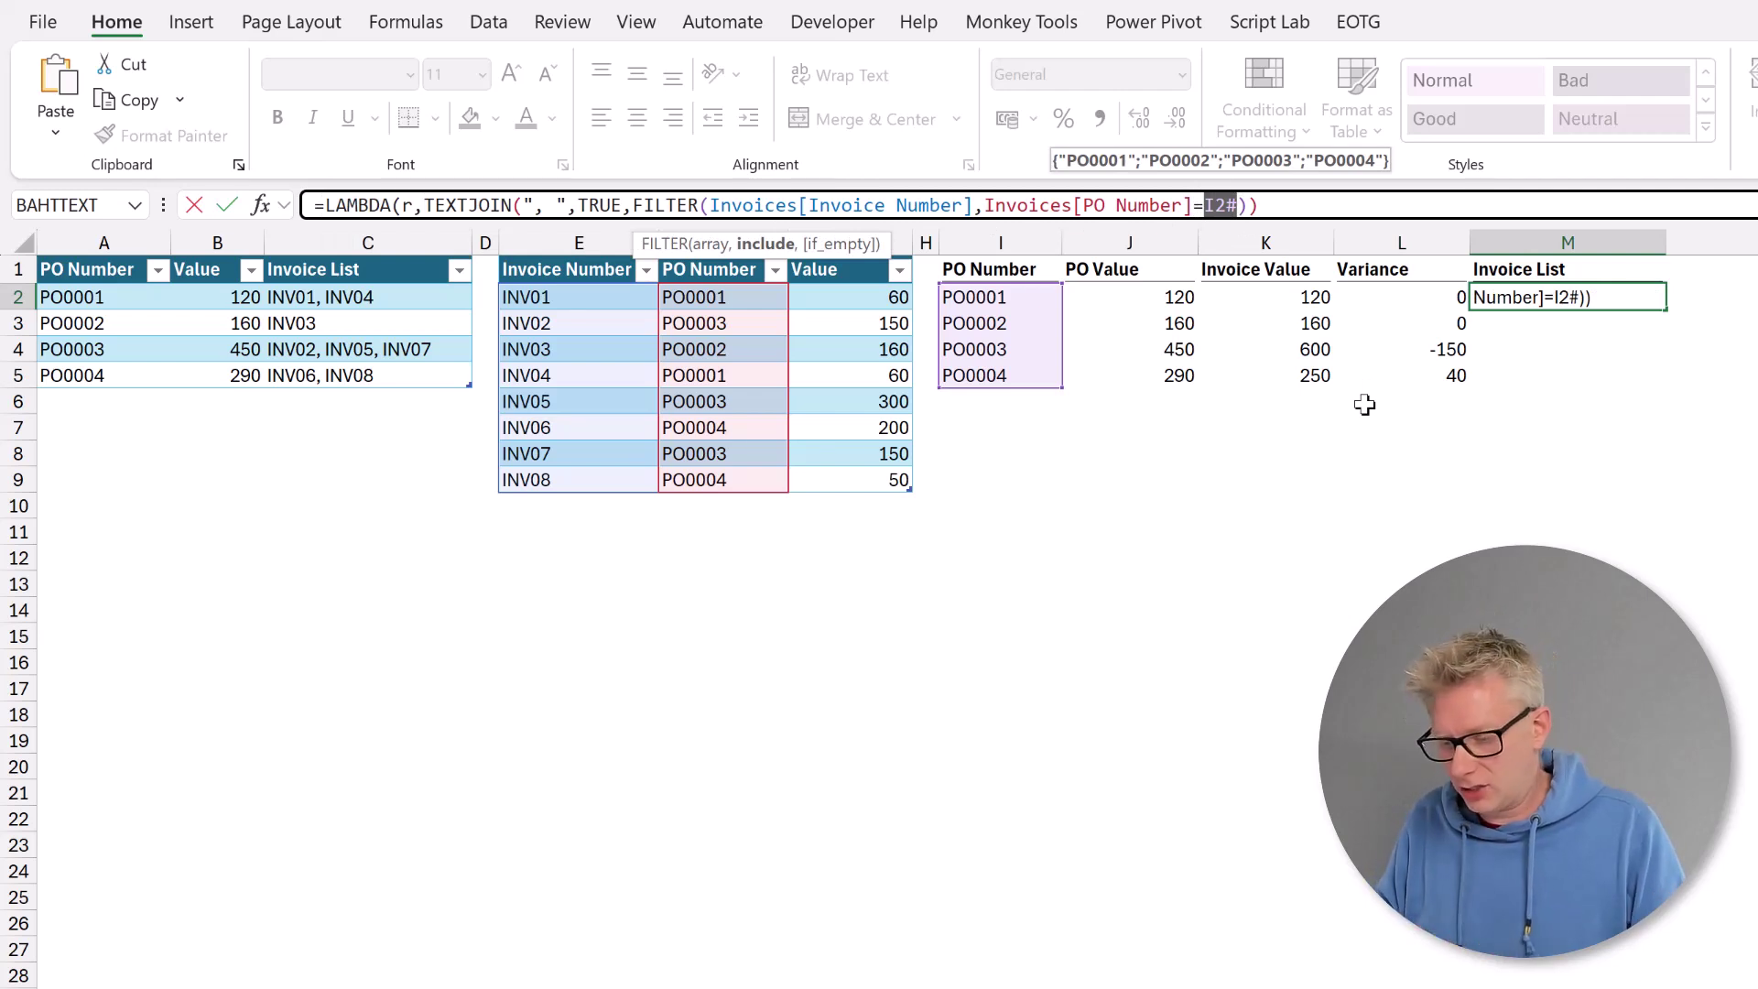
pyautogui.write('r')
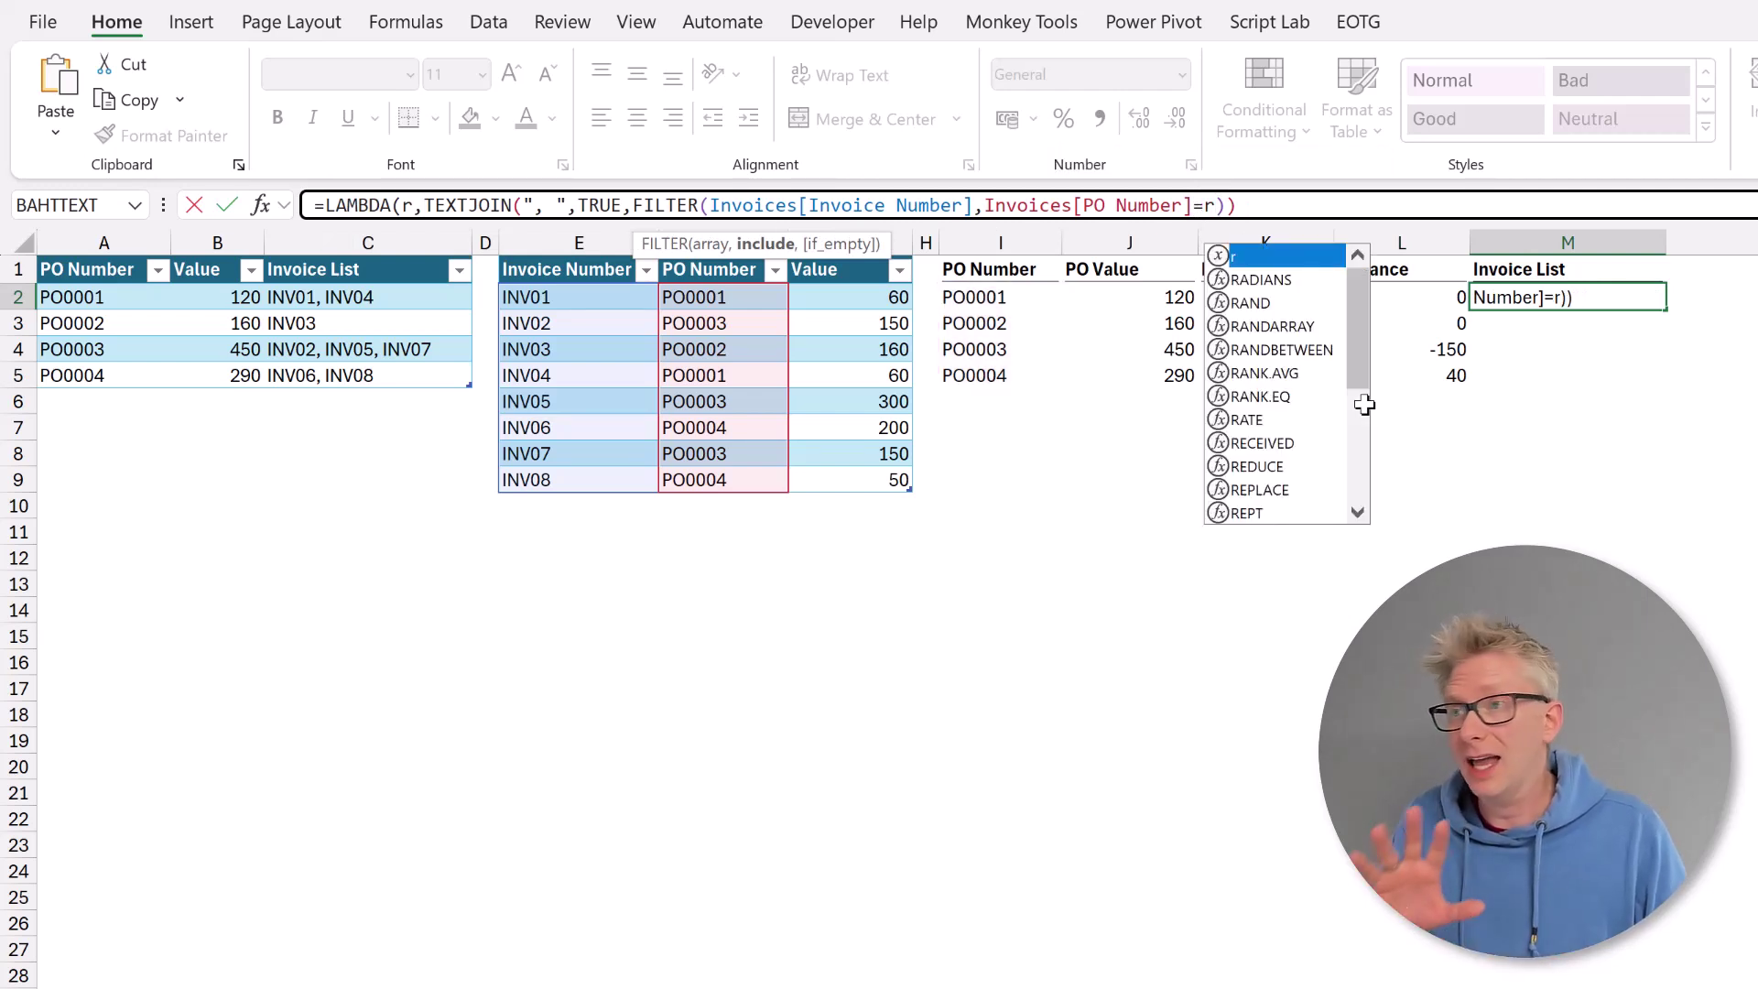
pyautogui.click(1282, 204)
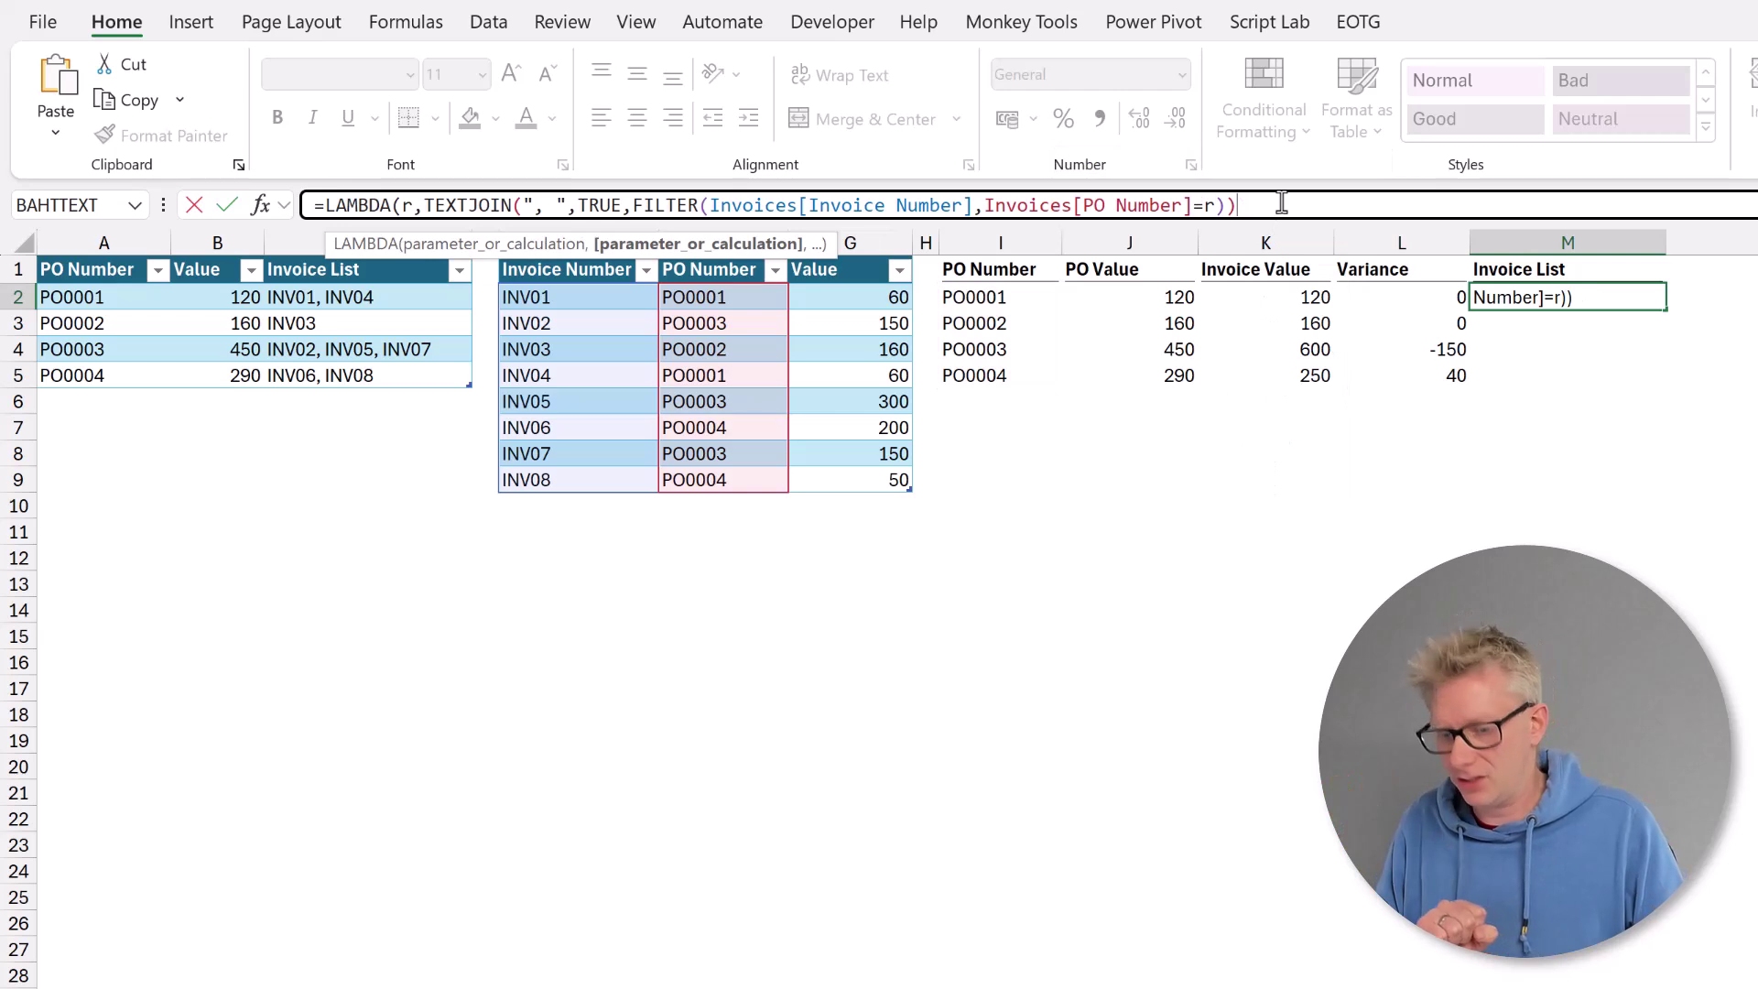
pyautogui.write(')')
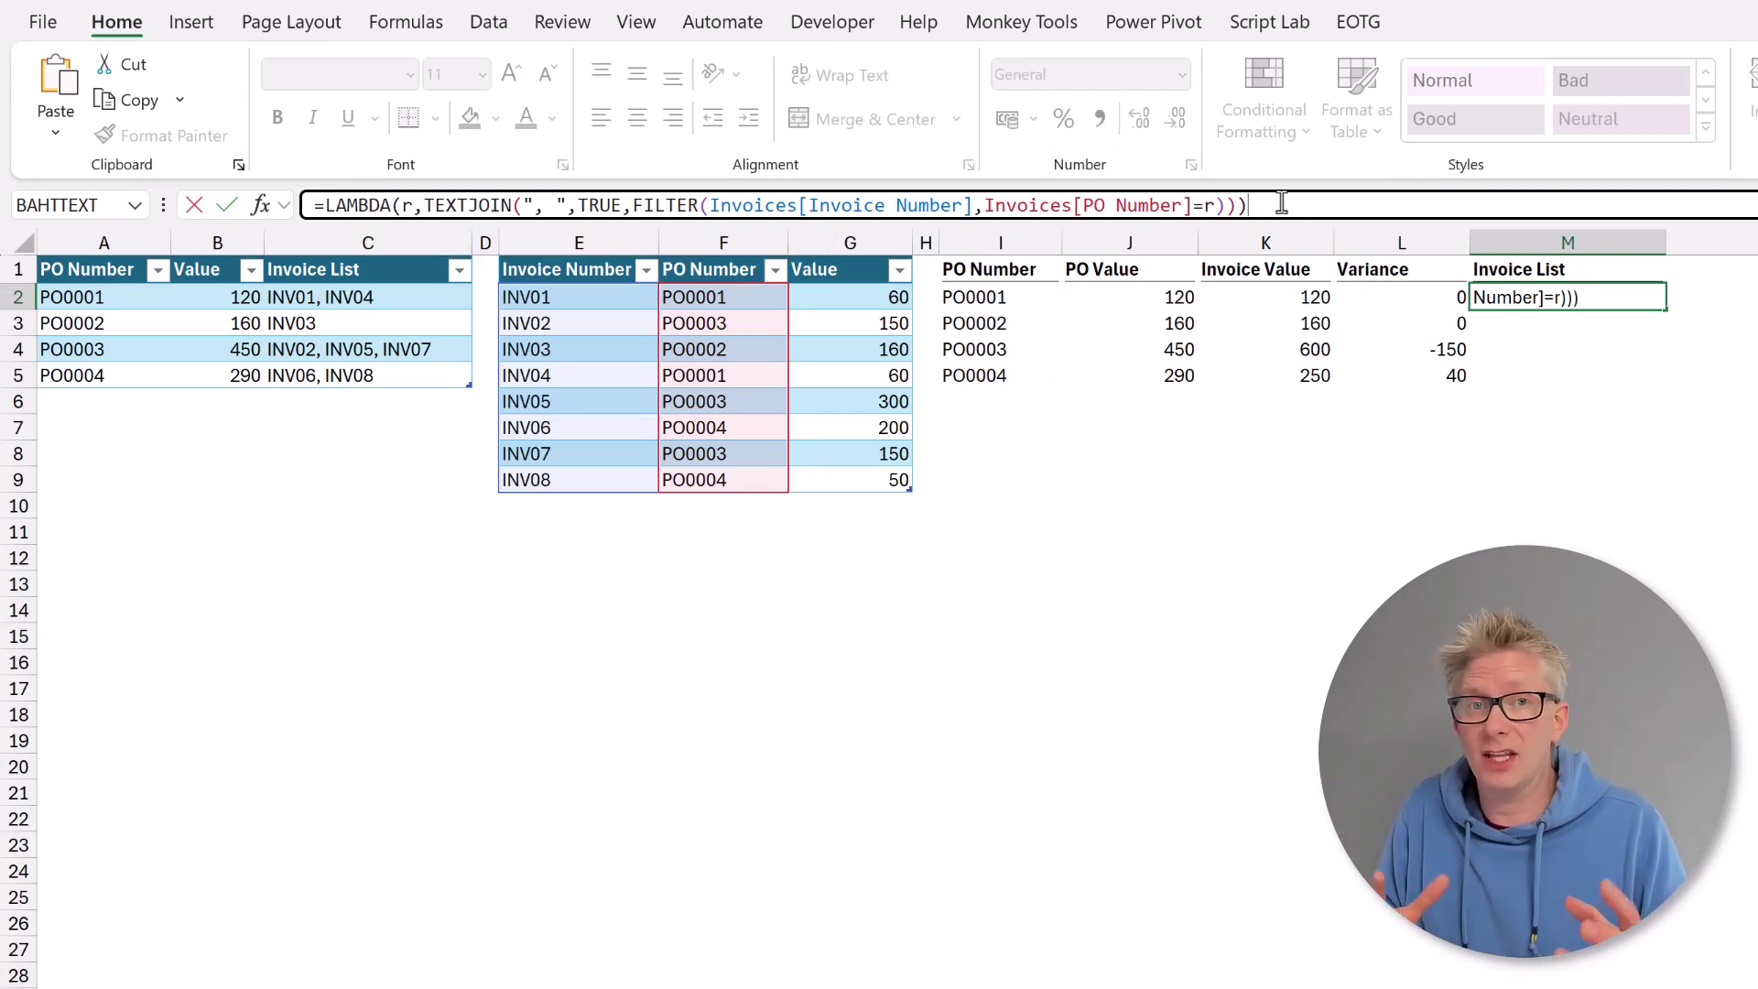
# Wrap the LAMBDA in BYROW(I2#, …) so all four POs' invoices spill.
pyautogui.click(324, 205)
pyautogui.write('BYROW')
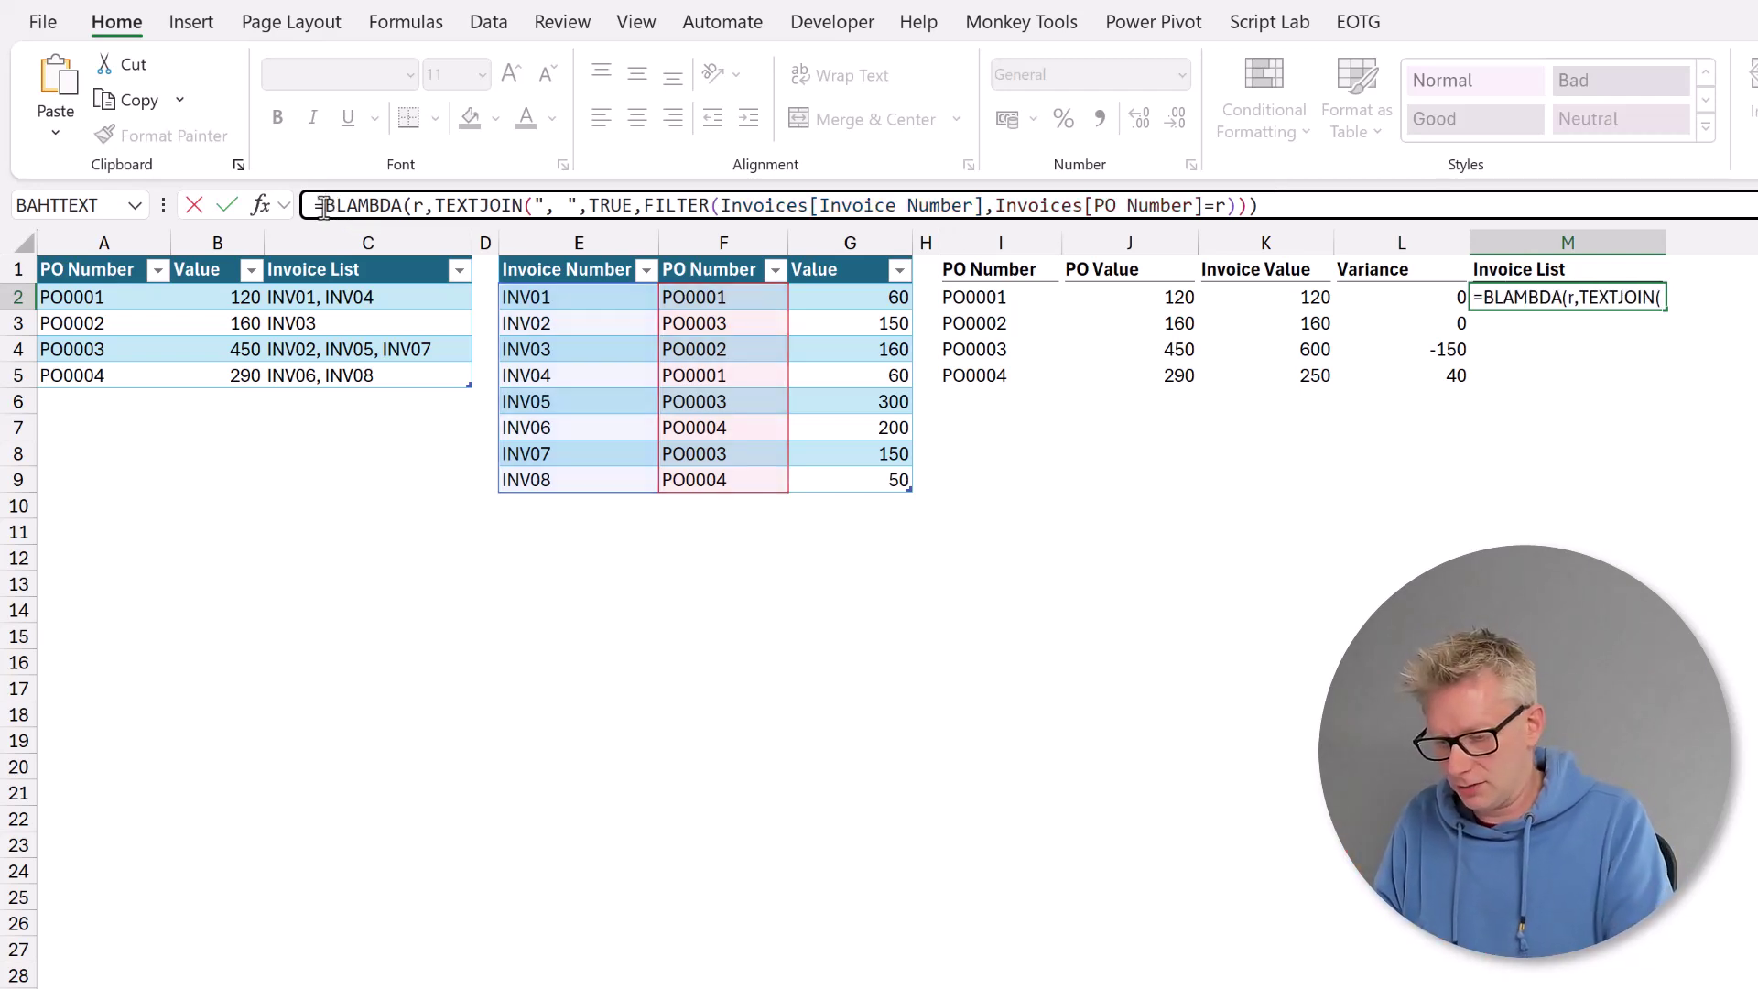
pyautogui.write('(')
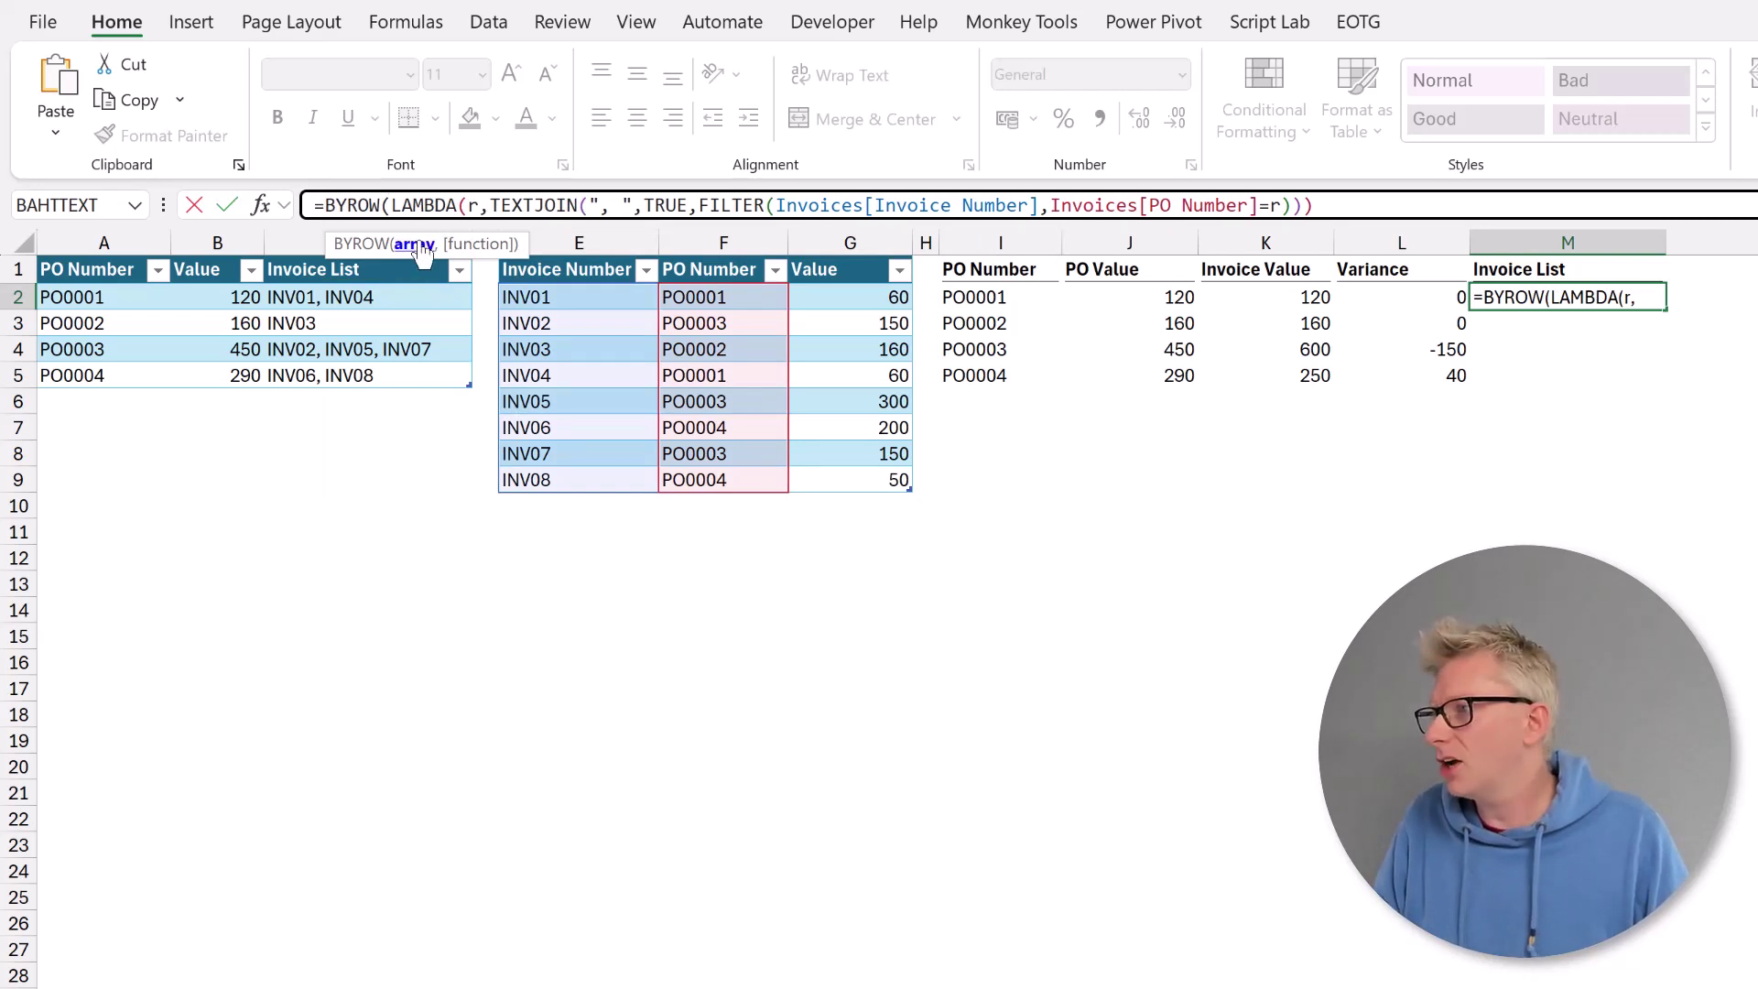
pyautogui.click(961, 300)
pyautogui.write('#')
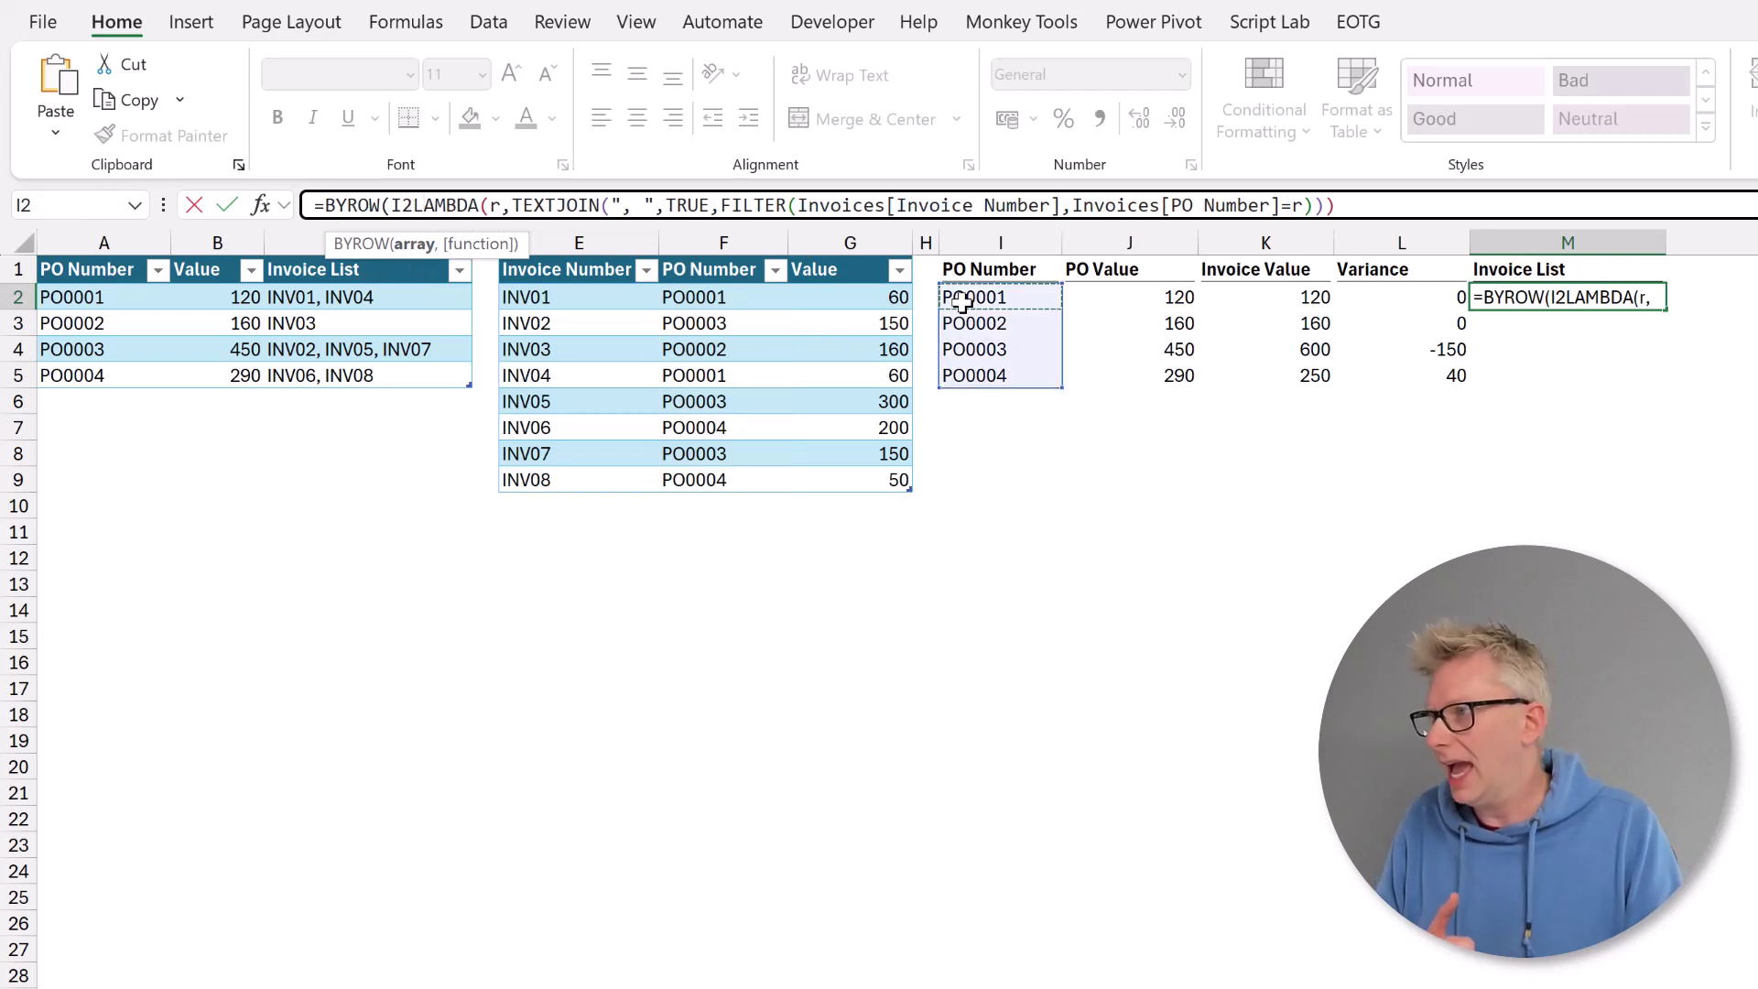
pyautogui.write(',')
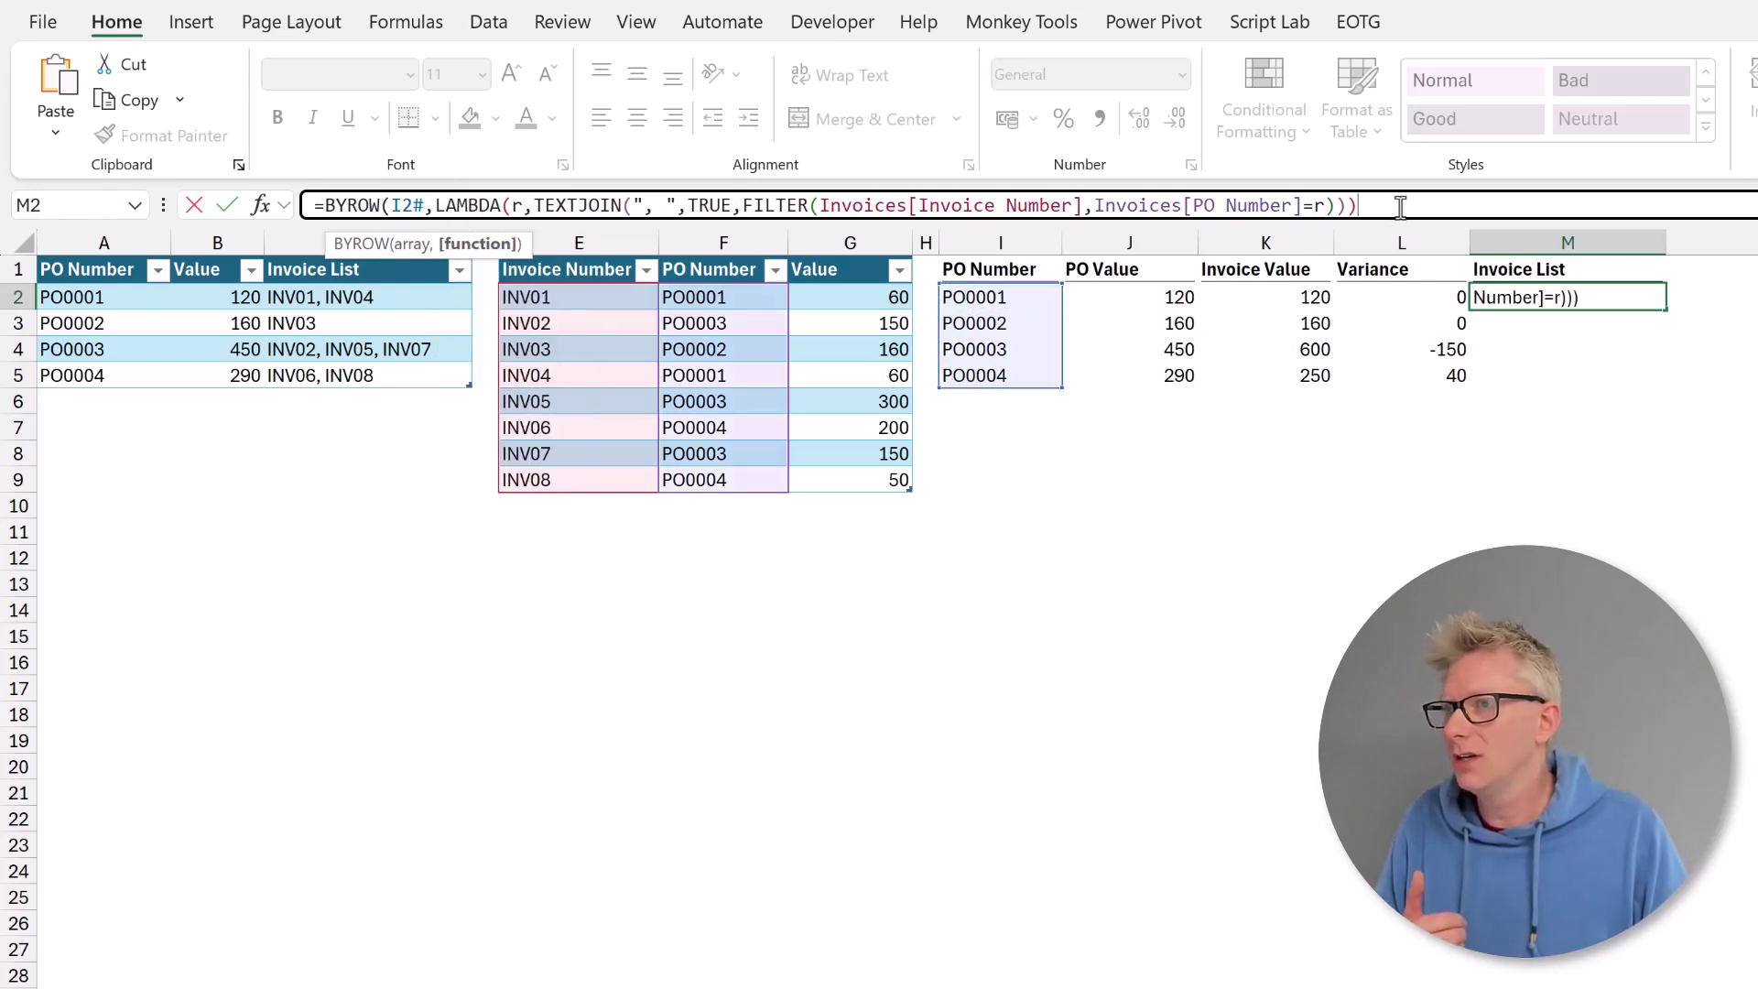
pyautogui.write(')')
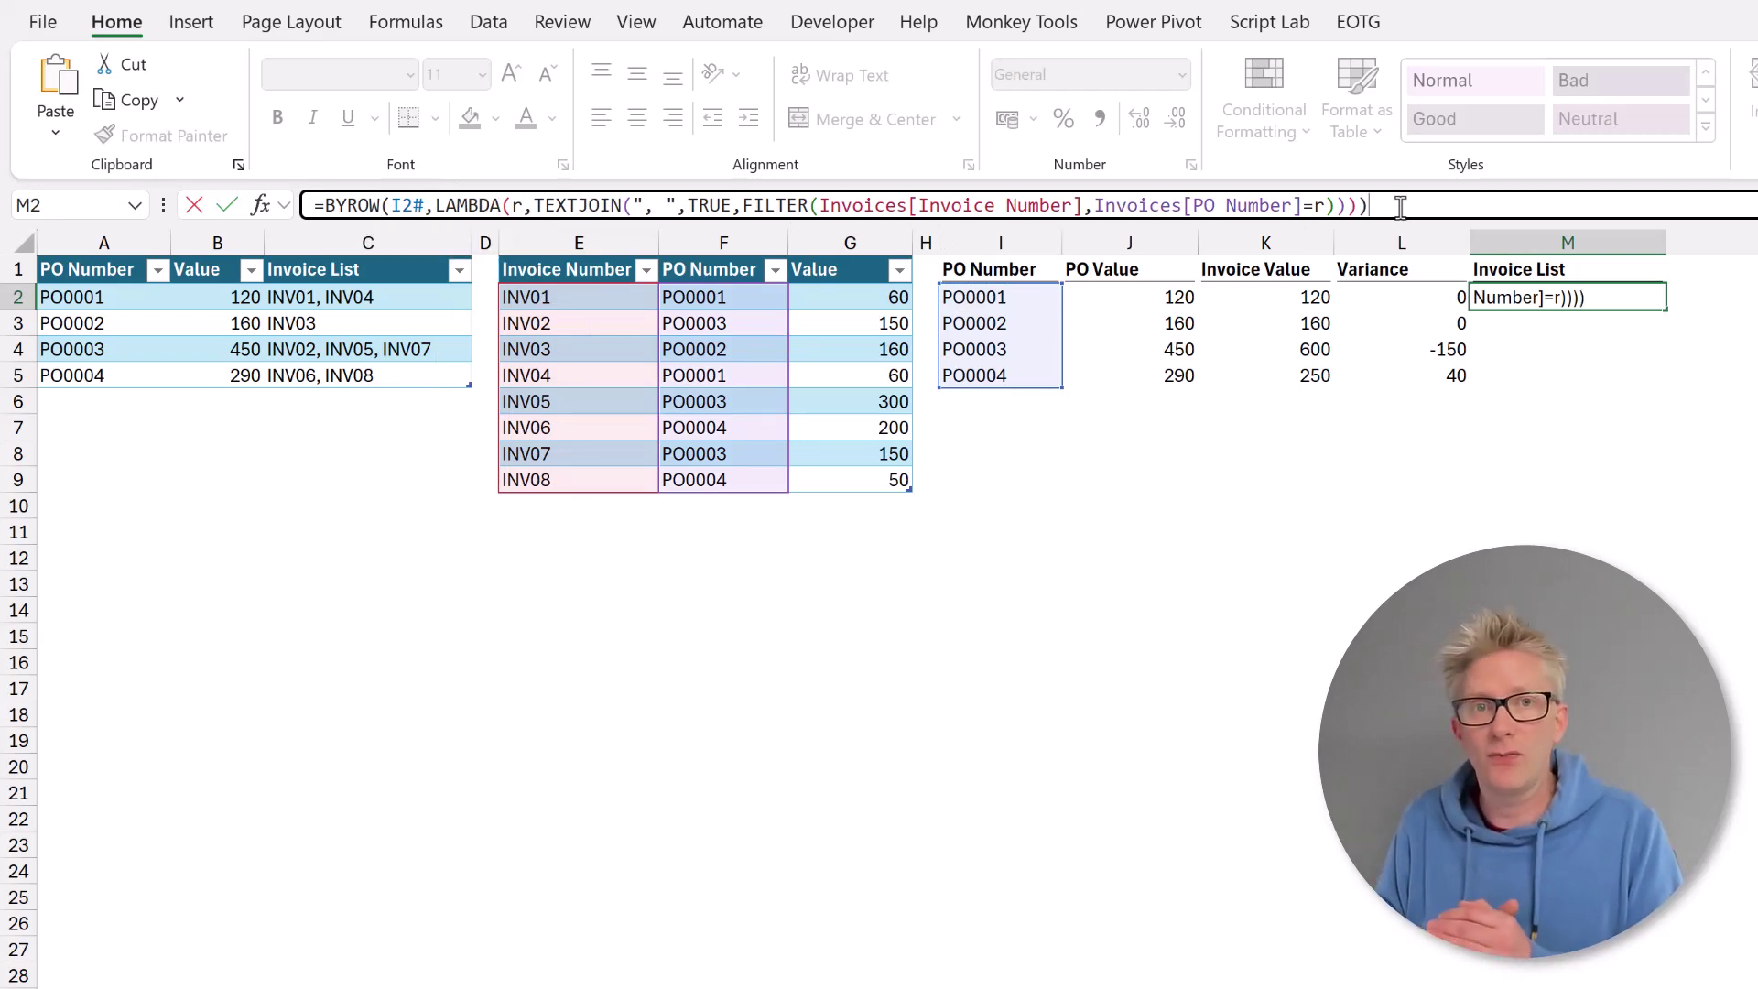
pyautogui.press('Return')
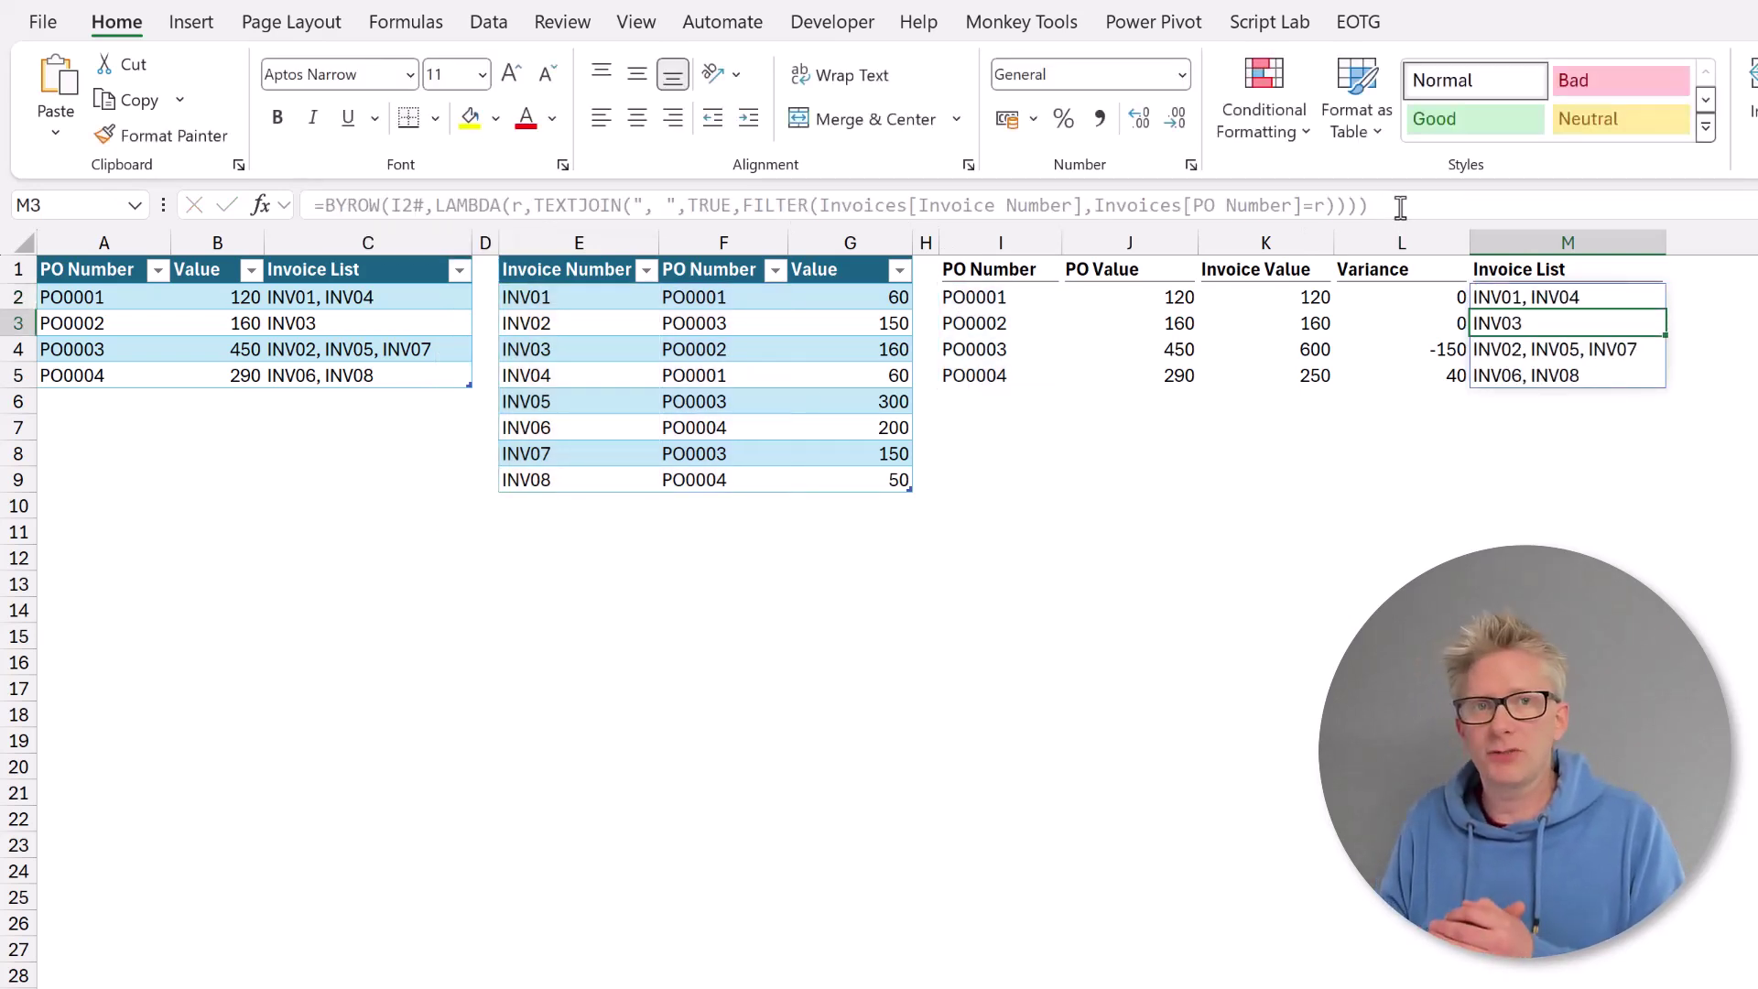
pyautogui.click(1589, 302)
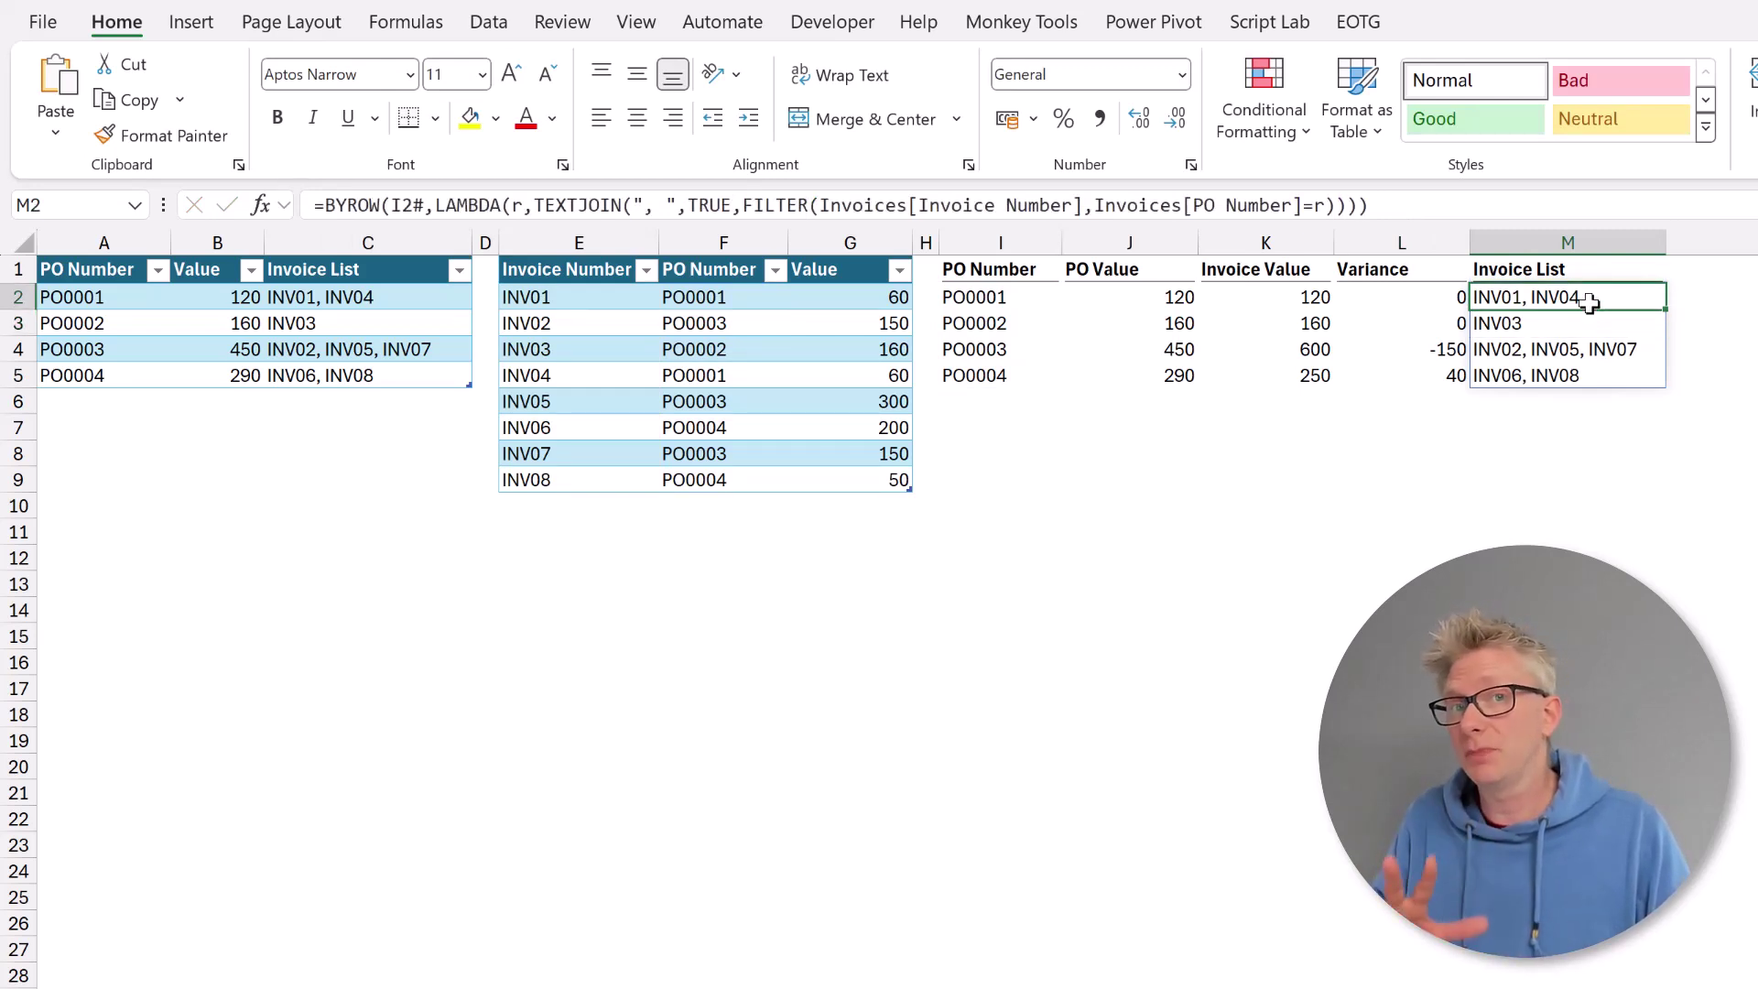